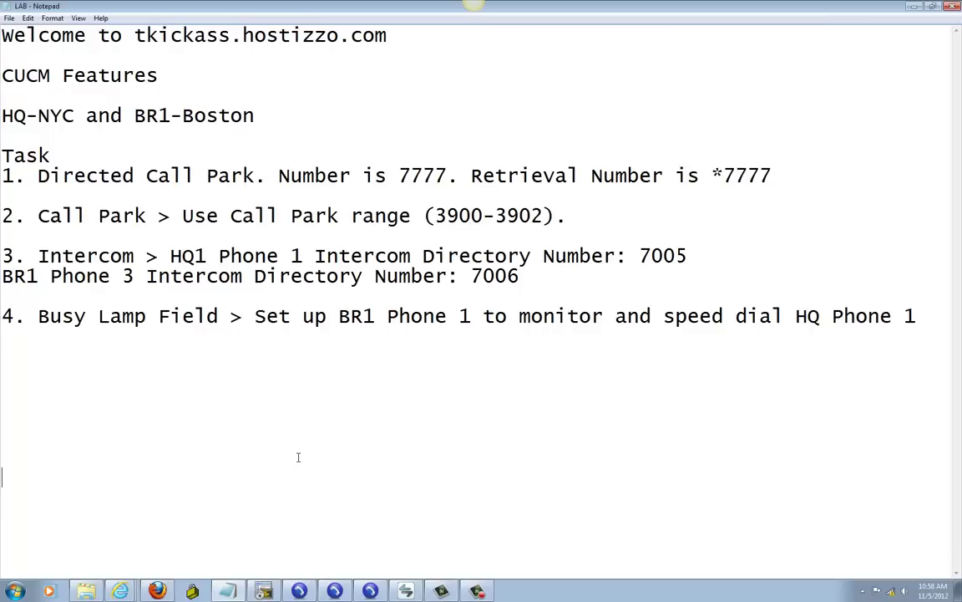
- Switch to Cisco Unified CM Administration in Firefox and start a new Directed Call Park entry
{"action": "key", "text": "Return"}
{"action": "key", "text": "Return"}
{"action": "left_click", "coordinate": [161, 592]}
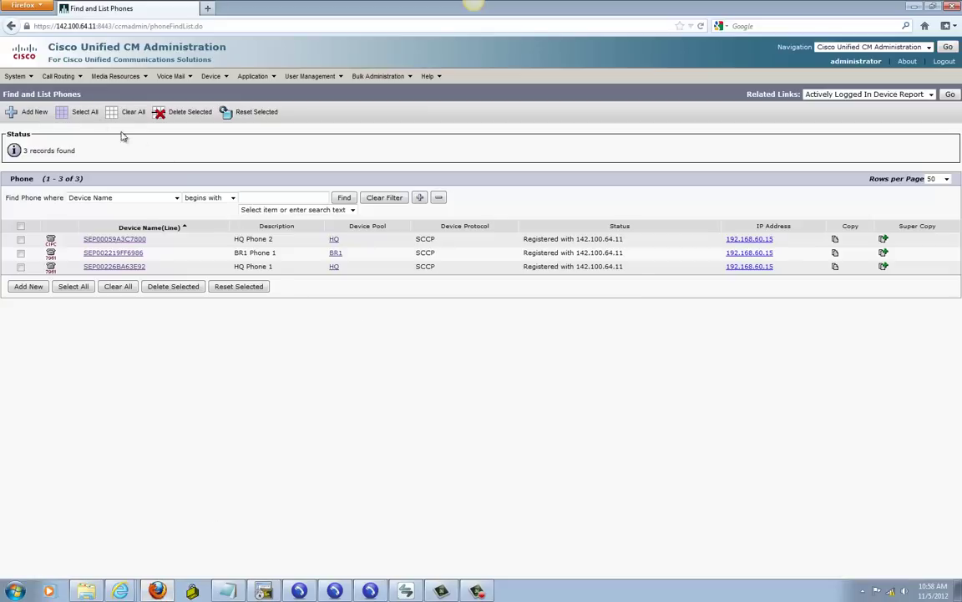
{"action": "left_click", "coordinate": [70, 76]}
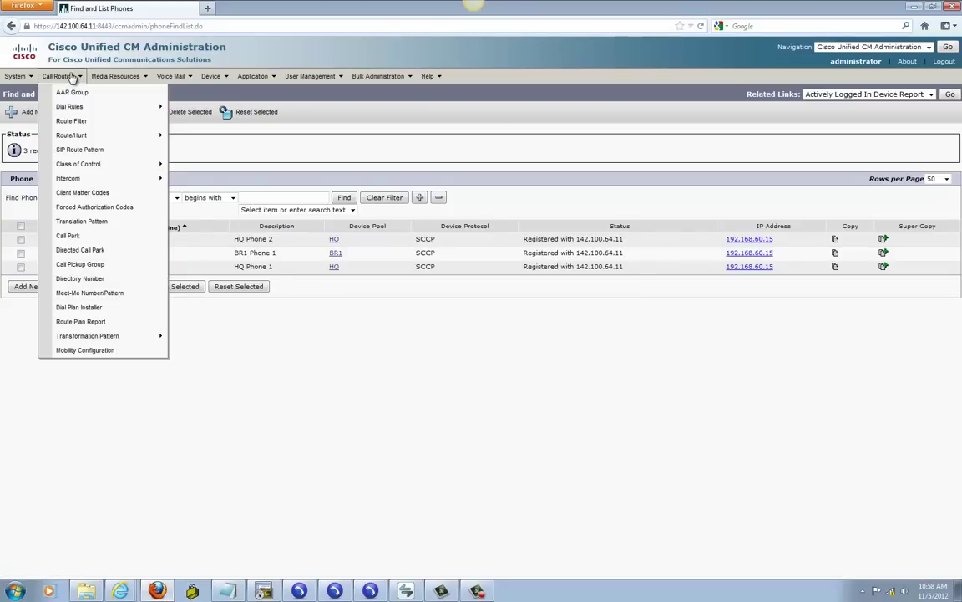
{"action": "mouse_move", "coordinate": [56, 161]}
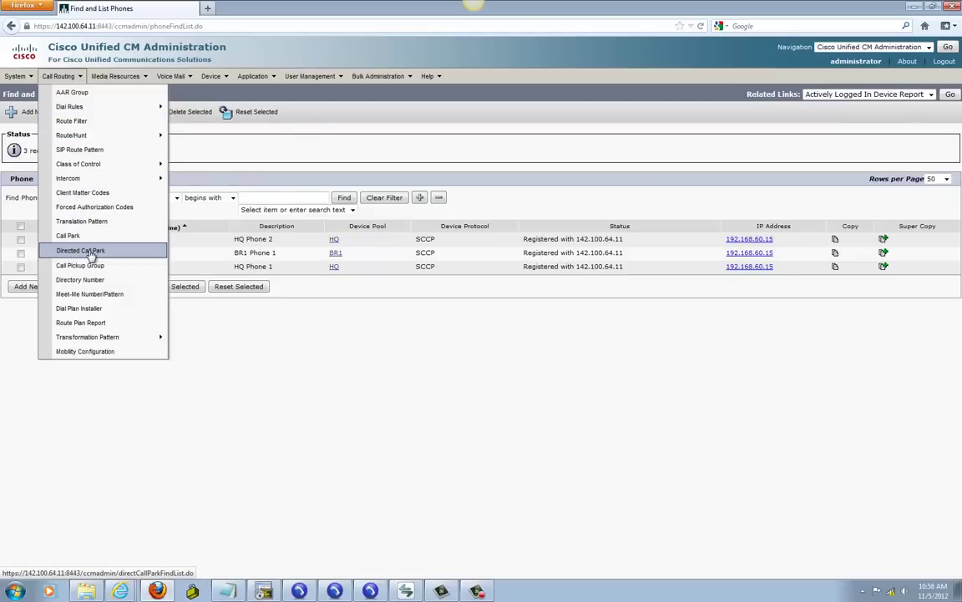
{"action": "left_click", "coordinate": [90, 252]}
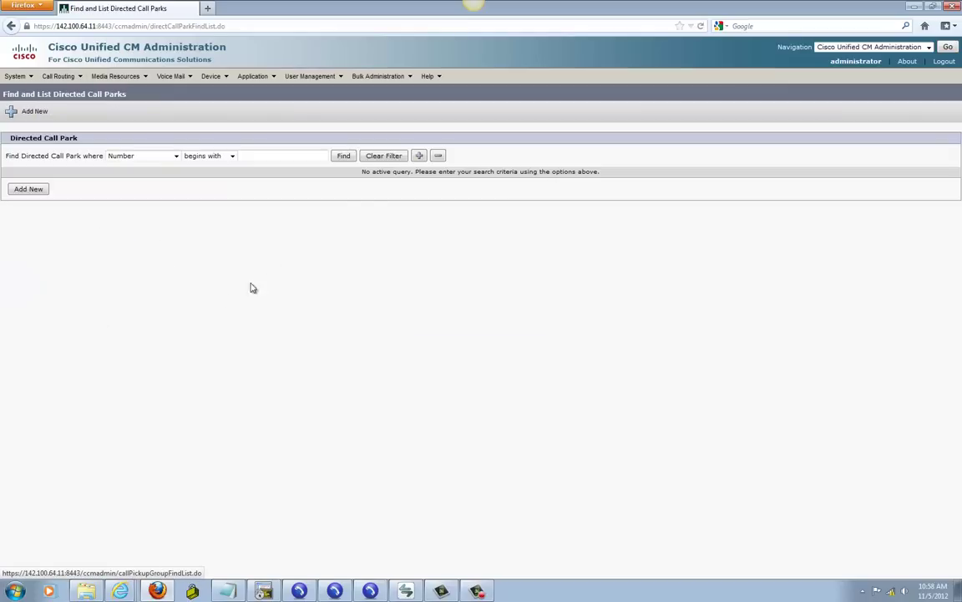
{"action": "left_click", "coordinate": [338, 156]}
{"action": "left_click", "coordinate": [41, 232]}
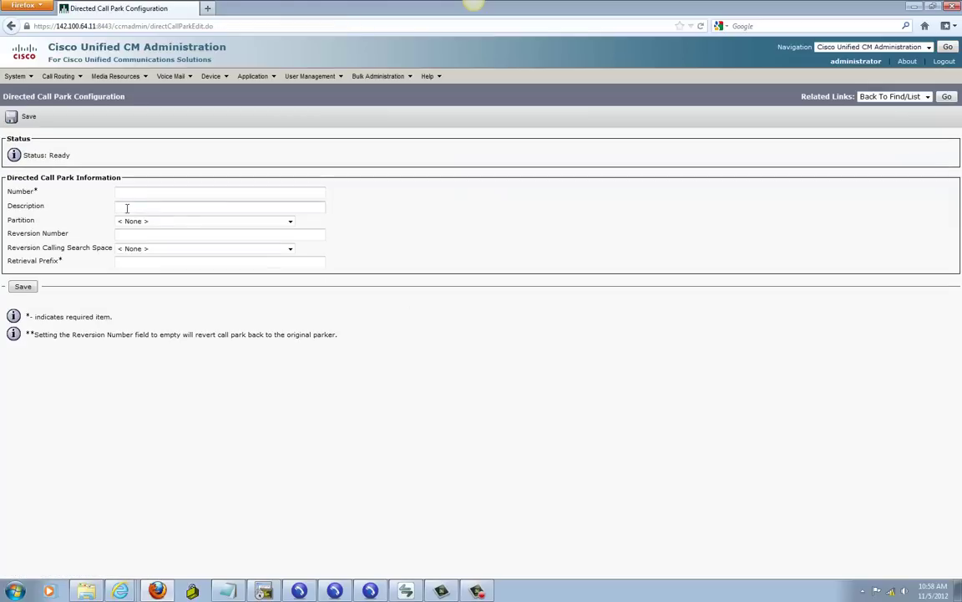
- Consult the lab notes and give the directed call park the number 7777 and the description Directed Call Park
{"action": "left_click", "coordinate": [229, 591]}
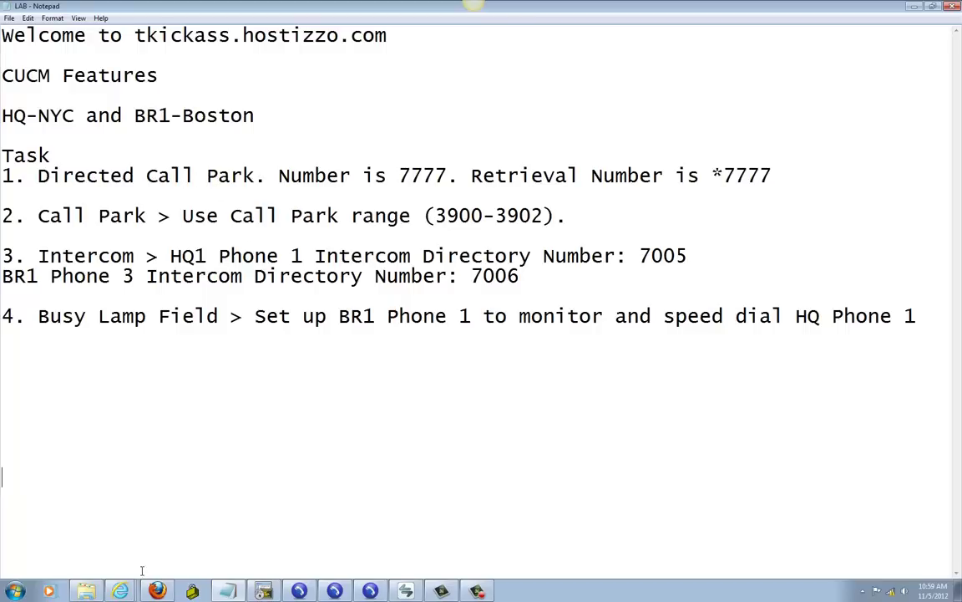
{"action": "left_click", "coordinate": [157, 592]}
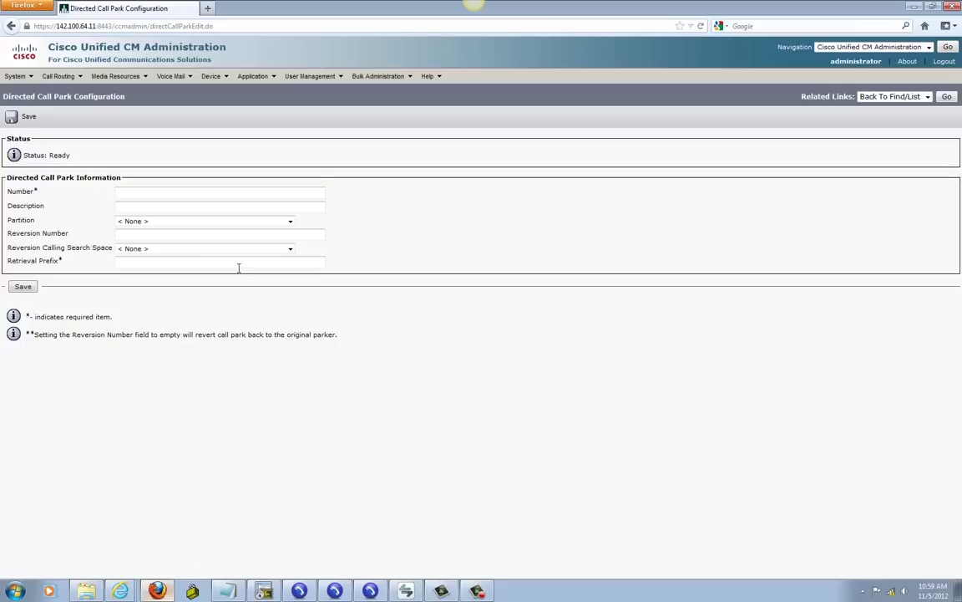
{"action": "type", "text": "7777"}
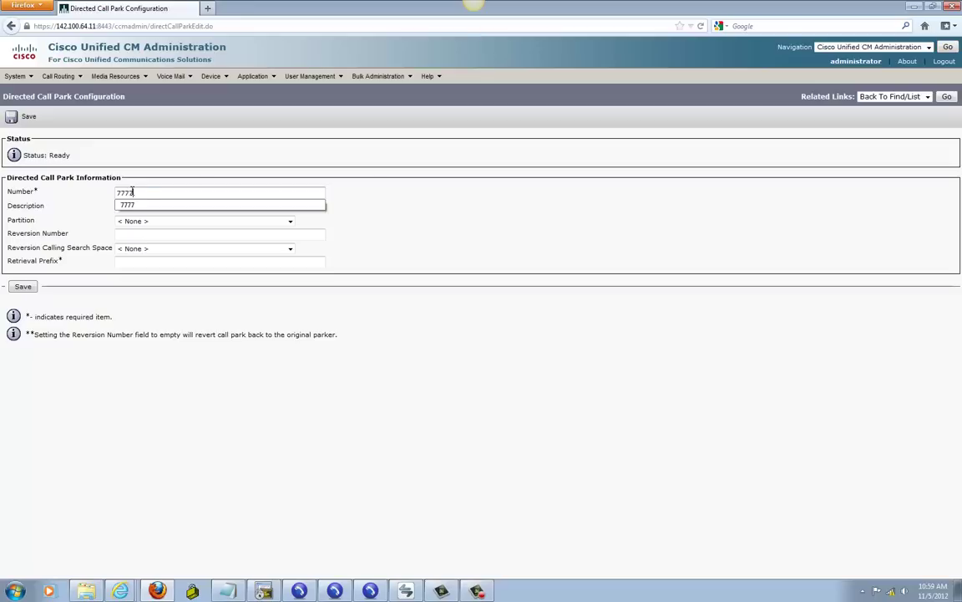
{"action": "left_click", "coordinate": [428, 204]}
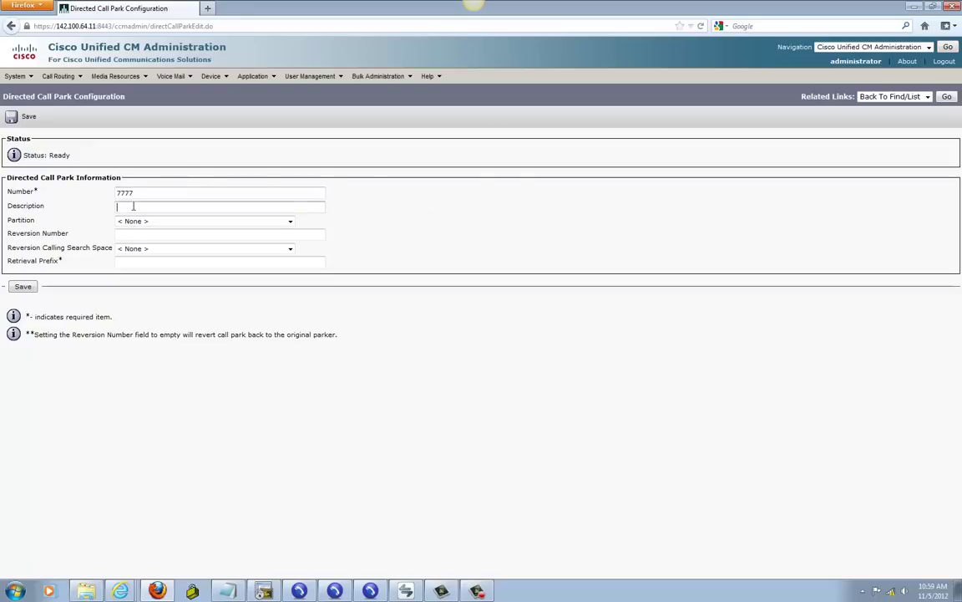
{"action": "left_click", "coordinate": [133, 205]}
{"action": "type", "text": "Direc"}
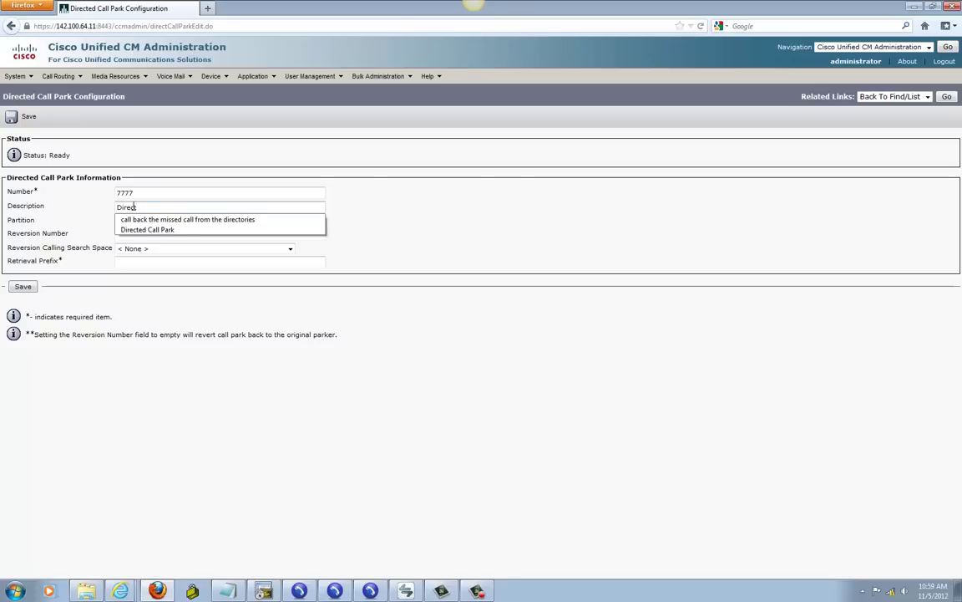
{"action": "type", "text": "ted"}
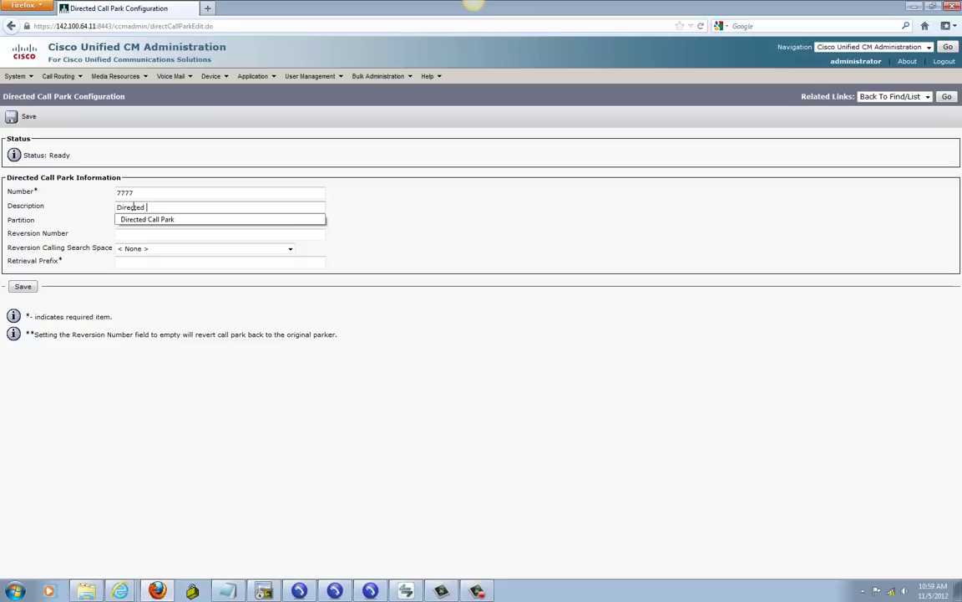
{"action": "left_click", "coordinate": [145, 219]}
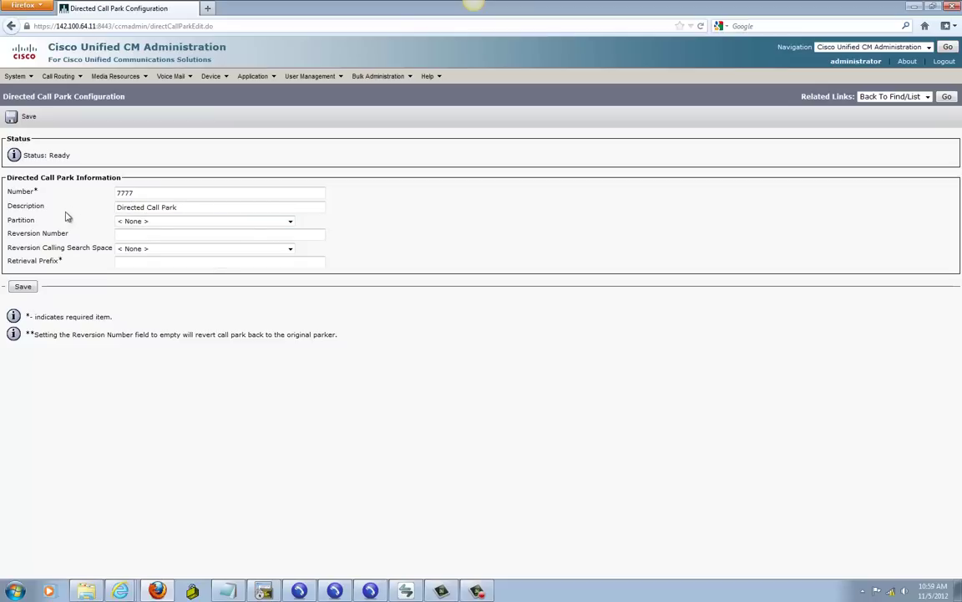
- Set the retrieval prefix to * and save the directed call park
{"action": "left_click", "coordinate": [130, 262]}
{"action": "type", "text": "*"}
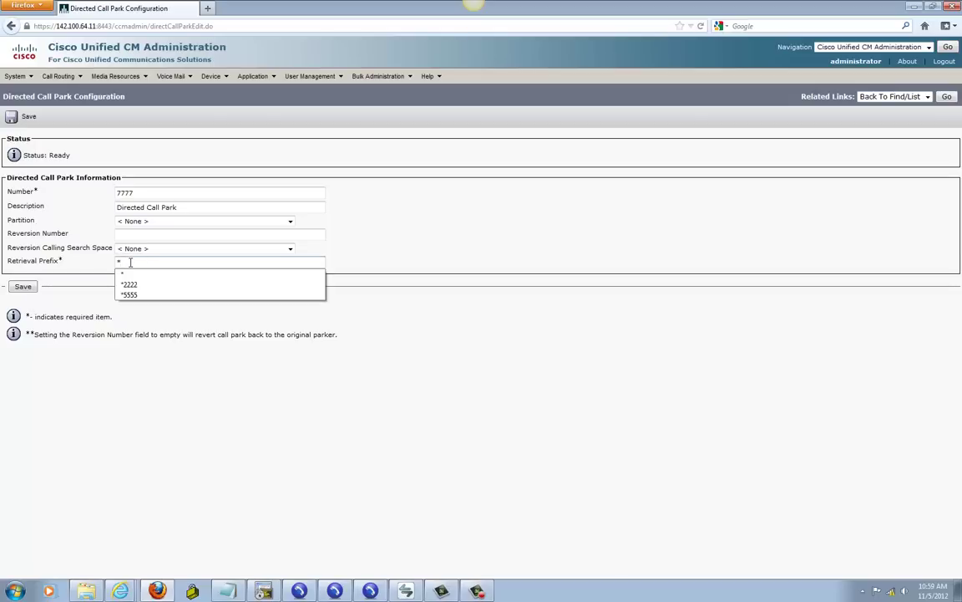
{"action": "left_click", "coordinate": [350, 273]}
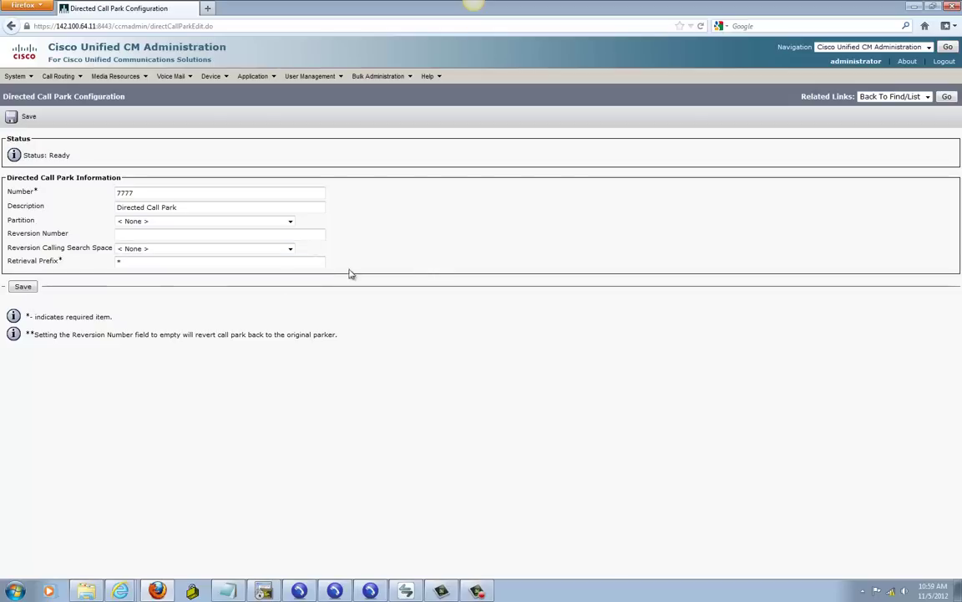
{"action": "left_click", "coordinate": [27, 291]}
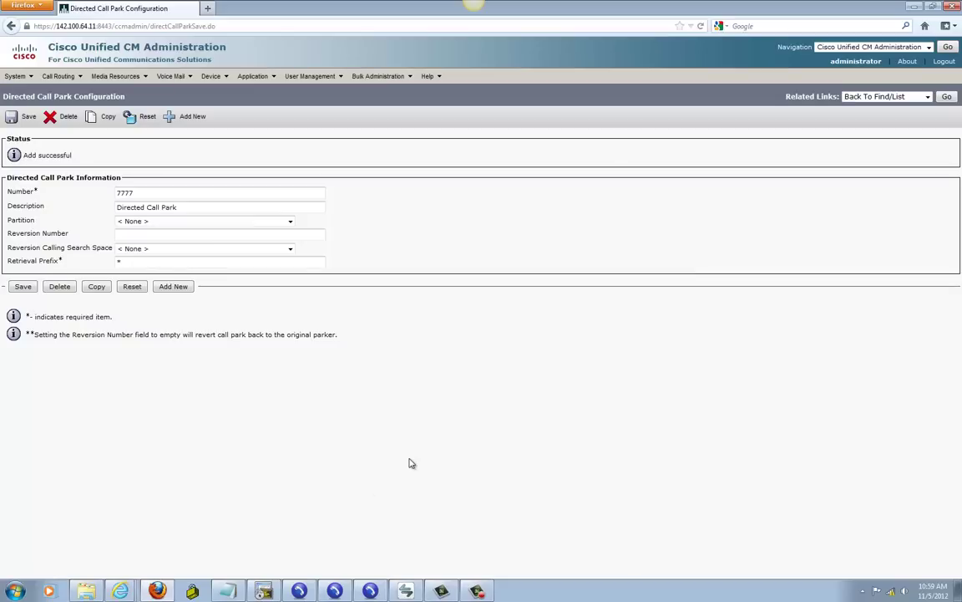
- Bring up the softphones for extensions 5001 and 1001 and arrange them side by side
{"action": "left_click", "coordinate": [335, 591]}
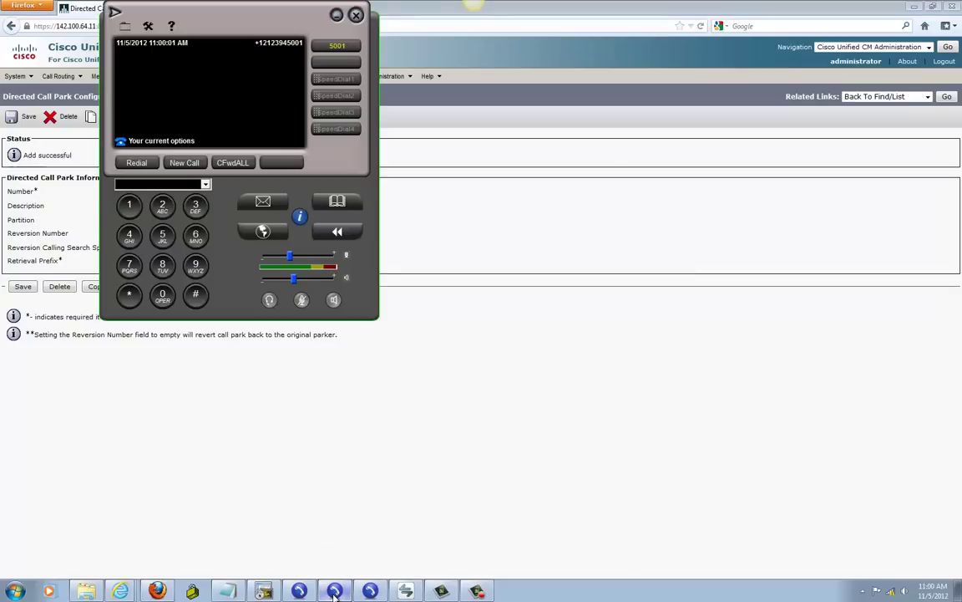
{"action": "left_click", "coordinate": [335, 591]}
{"action": "left_click_drag", "start_coordinate": [554, 31], "coordinate": [668, 34]}
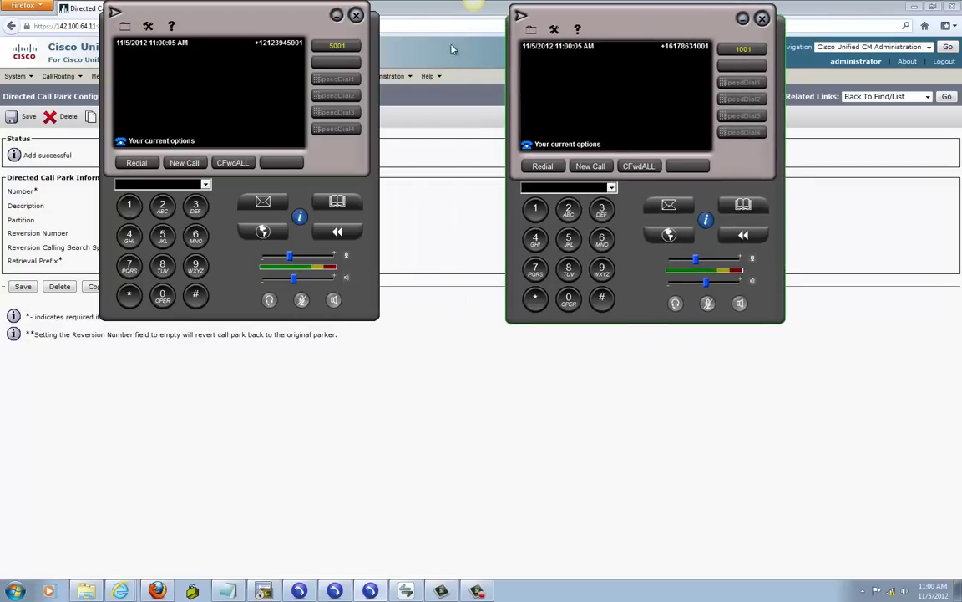
{"action": "left_click_drag", "start_coordinate": [266, 30], "coordinate": [304, 41]}
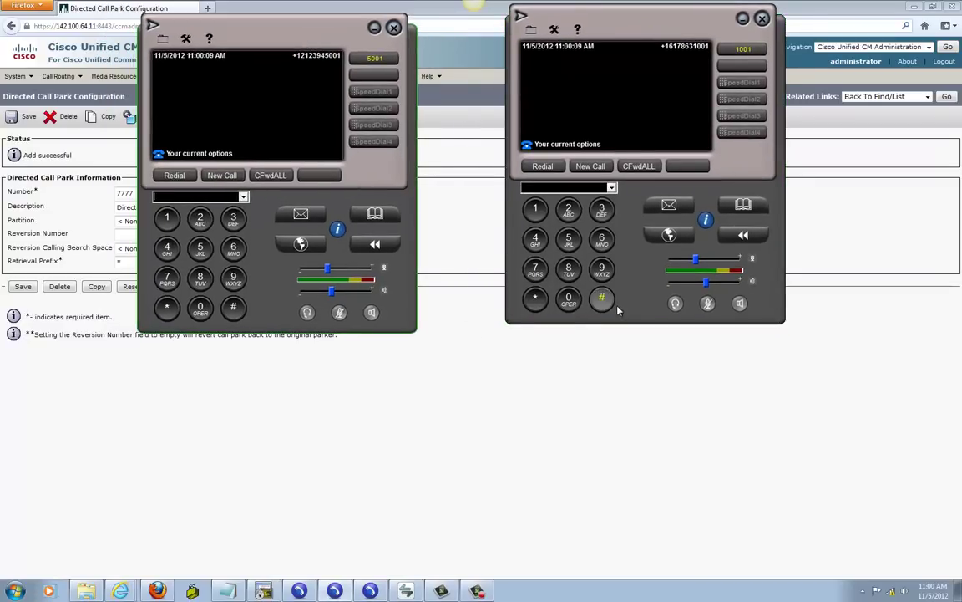
- Call extension 5001 from the BR1 phone (1001) and answer it on HQ Phone 1
{"action": "left_click", "coordinate": [569, 241]}
{"action": "left_click", "coordinate": [570, 301]}
{"action": "left_click", "coordinate": [571, 302]}
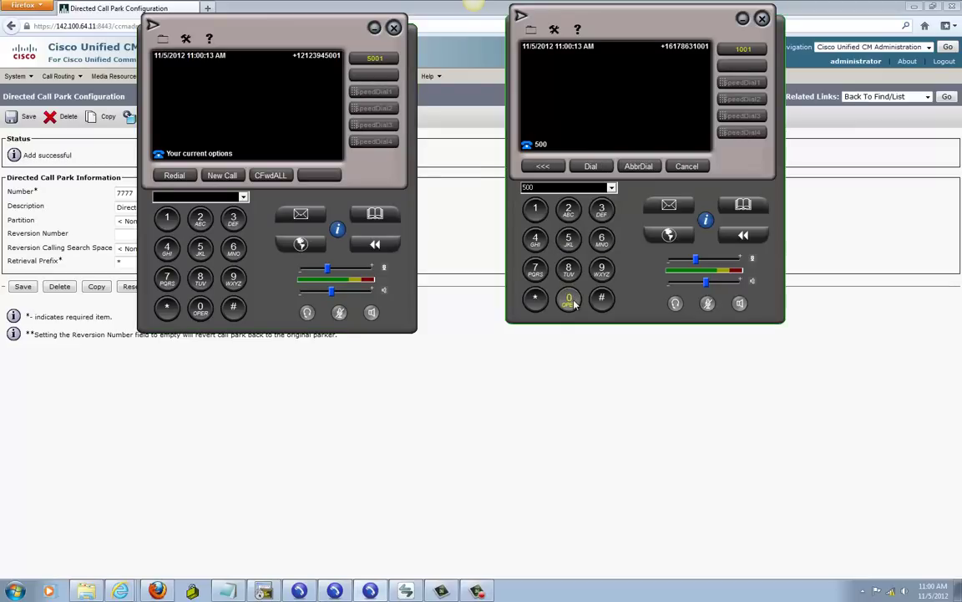
{"action": "left_click", "coordinate": [586, 166]}
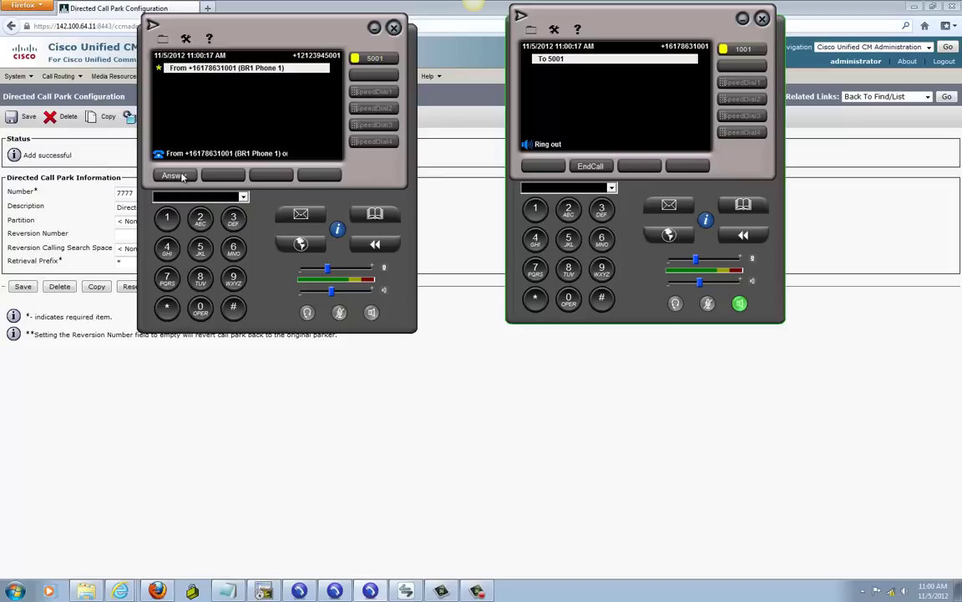
{"action": "left_click", "coordinate": [174, 175]}
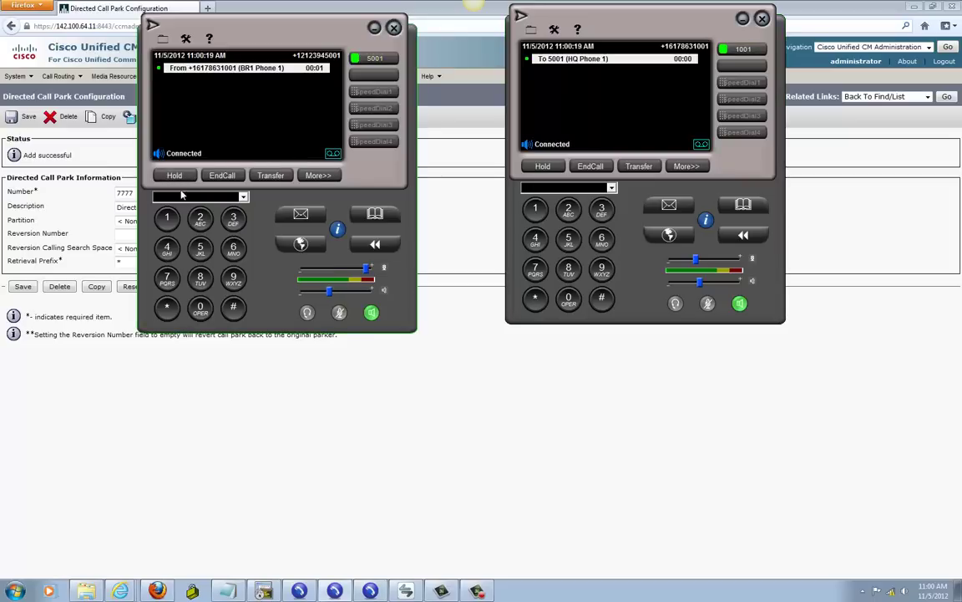
- Park the active call from HQ Phone 1 by transferring it to 7777
{"action": "left_click", "coordinate": [269, 175]}
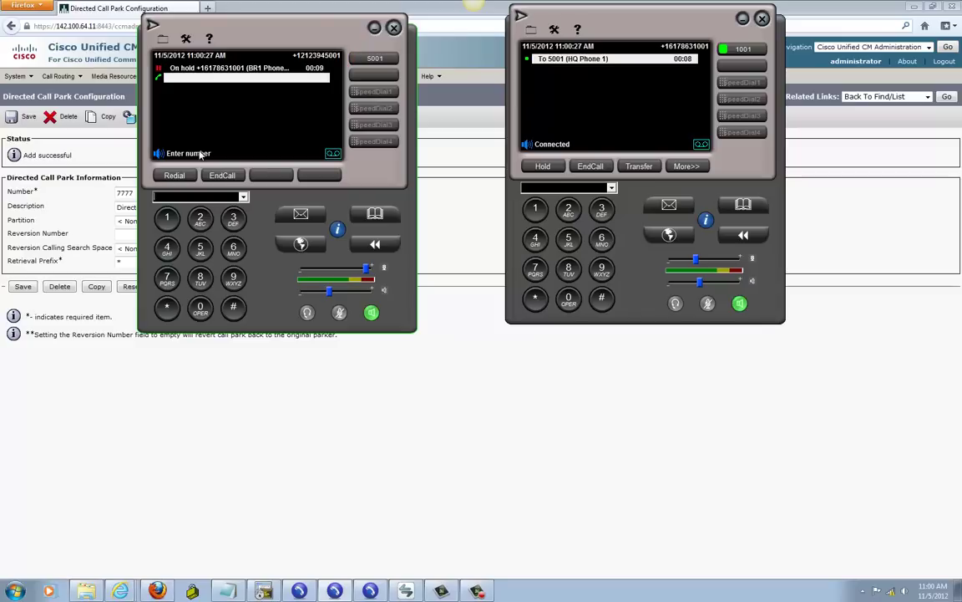
{"action": "type", "text": "7777"}
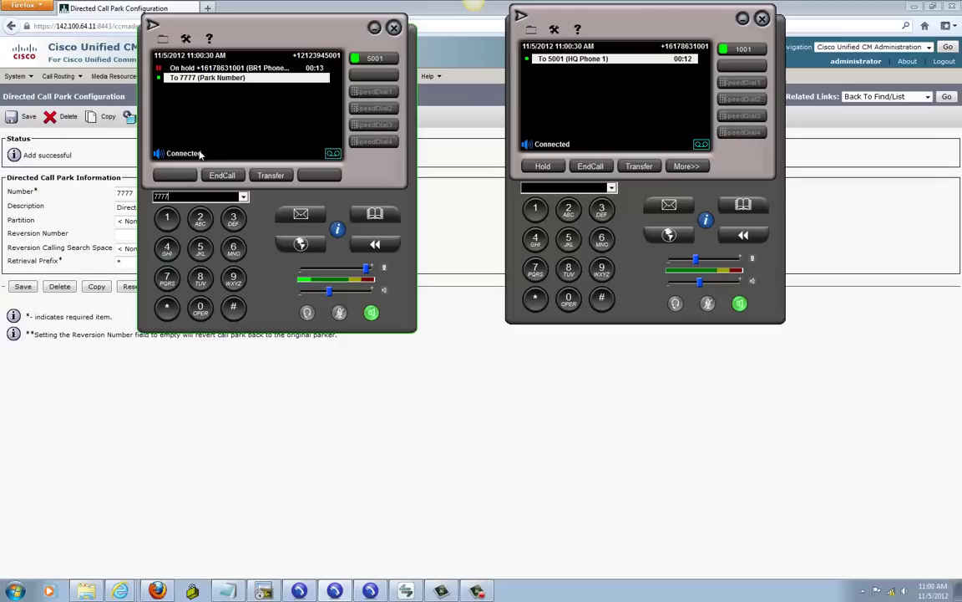
{"action": "left_click", "coordinate": [271, 177]}
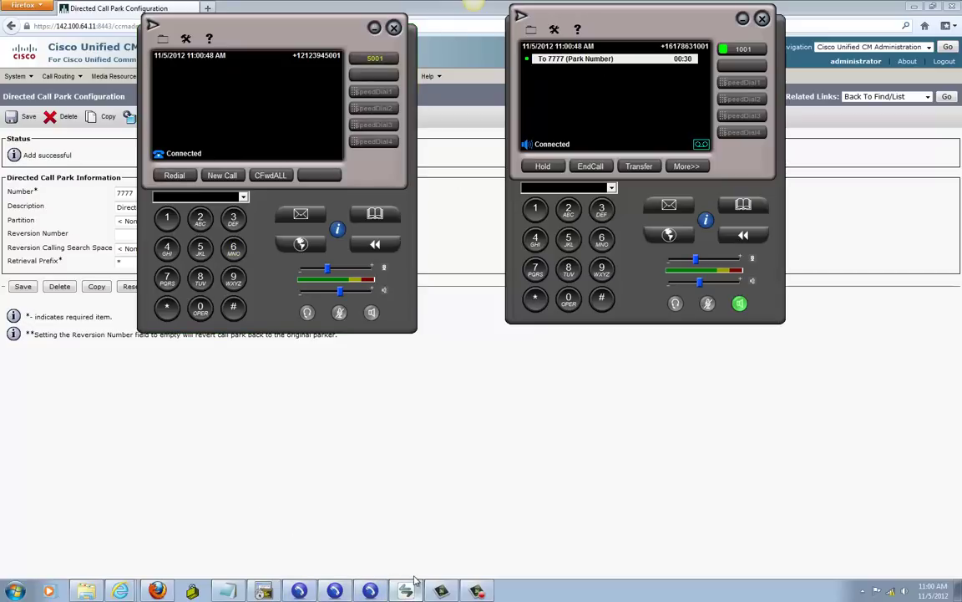
- Bring up HQ Phone 2 (5002), retrieve the parked call by dialing *7777, and end the call
{"action": "left_click", "coordinate": [406, 591]}
{"action": "left_click_drag", "start_coordinate": [671, 171], "coordinate": [412, 234]}
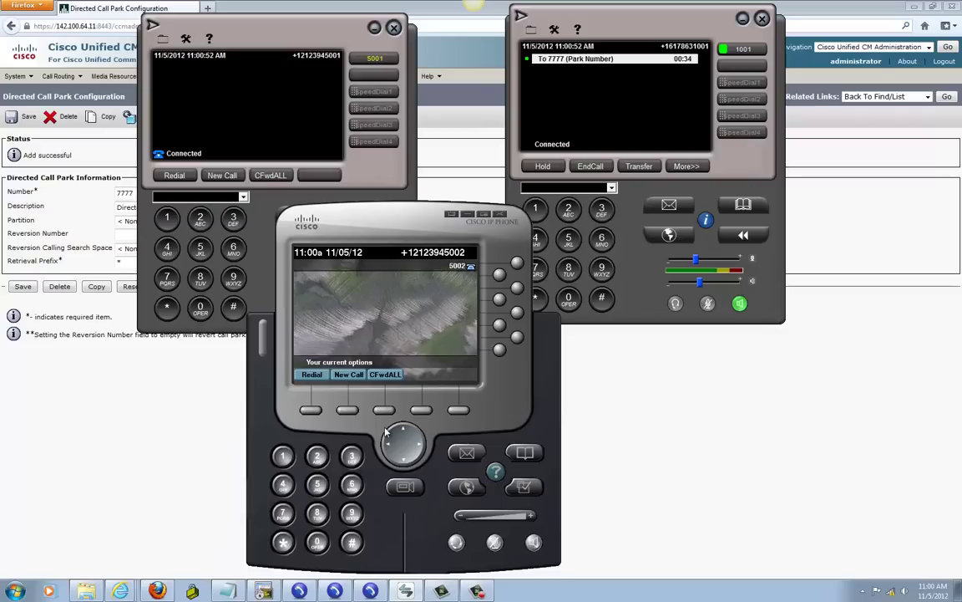
{"action": "left_click", "coordinate": [348, 408]}
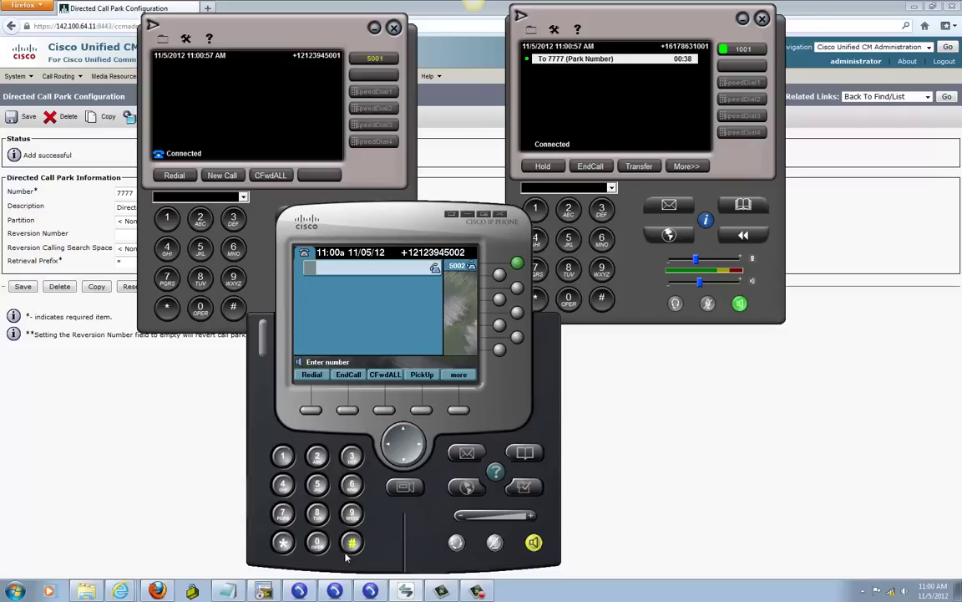
{"action": "left_click", "coordinate": [281, 543]}
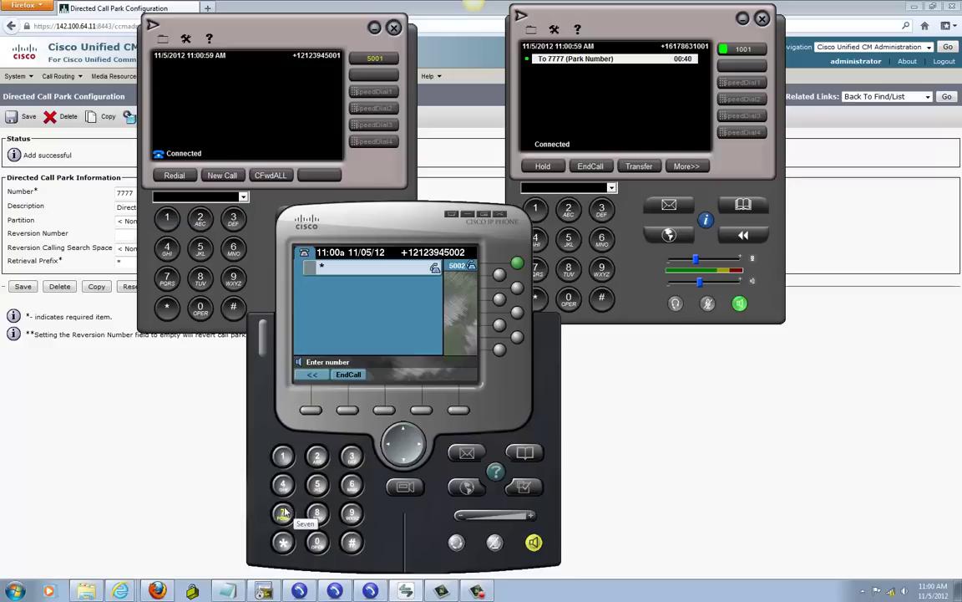
{"action": "left_click", "coordinate": [283, 514]}
{"action": "left_click", "coordinate": [283, 514]}
{"action": "left_click", "coordinate": [283, 514]}
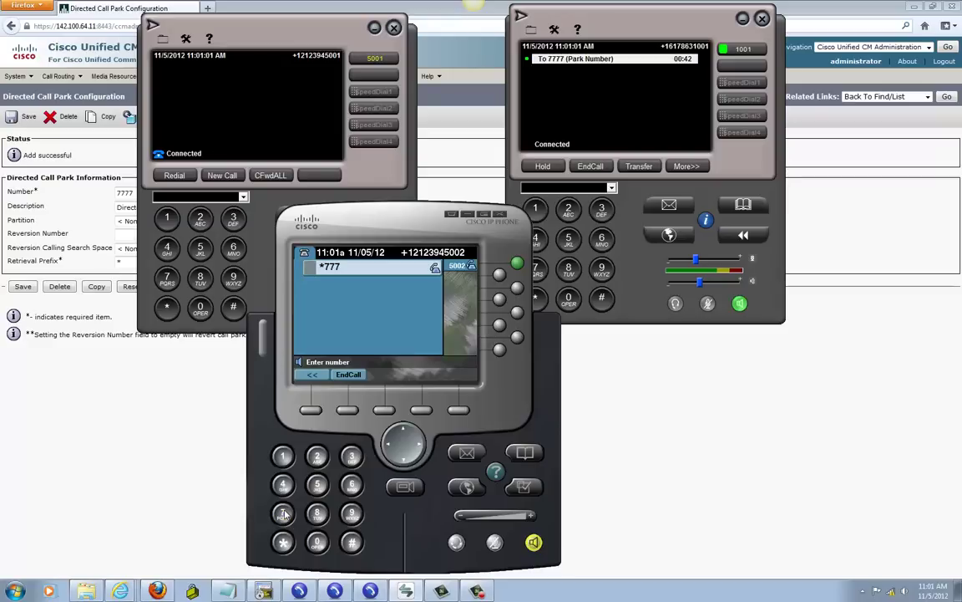
{"action": "left_click", "coordinate": [283, 514]}
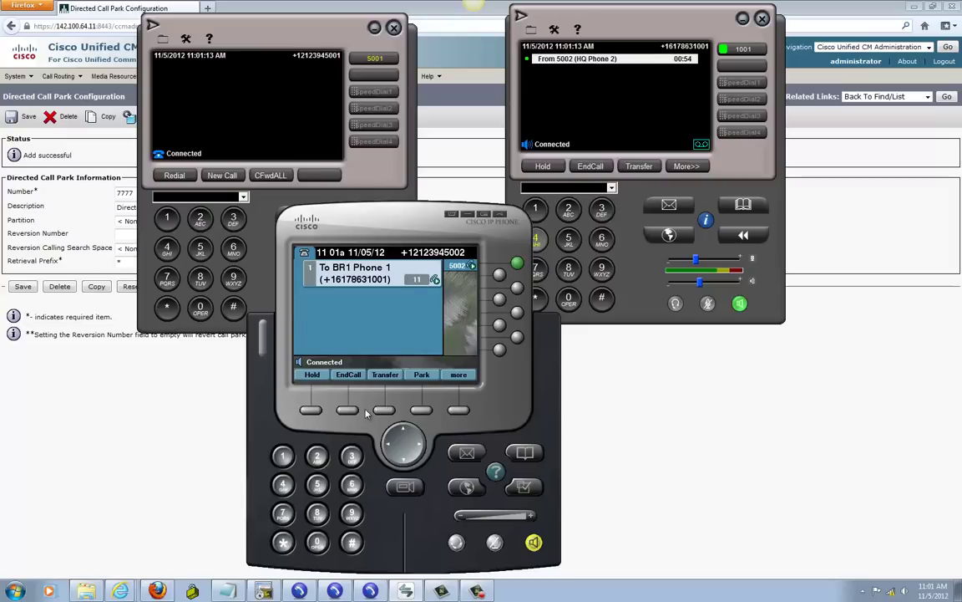
{"action": "left_click", "coordinate": [352, 382]}
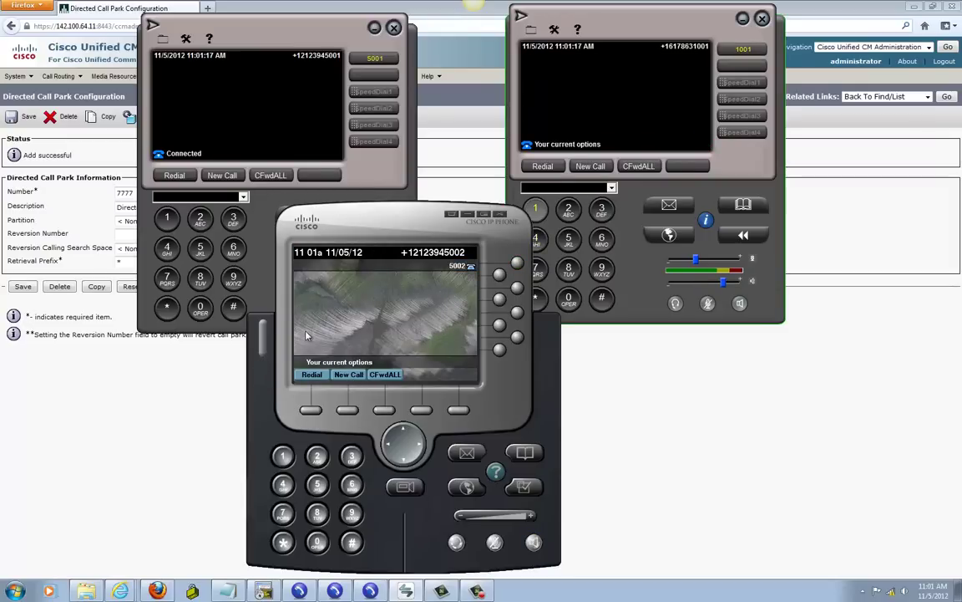
- Review the call park task in the Notepad lab notes and open the Call Park numbers page in CM Administration
{"action": "key", "text": "alt+Tab"}
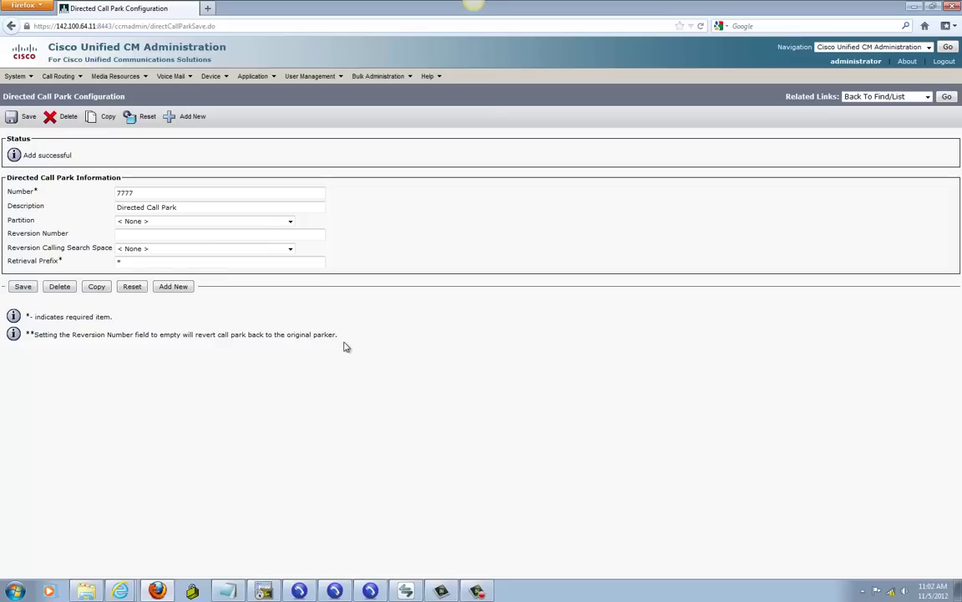
{"action": "left_click", "coordinate": [229, 591]}
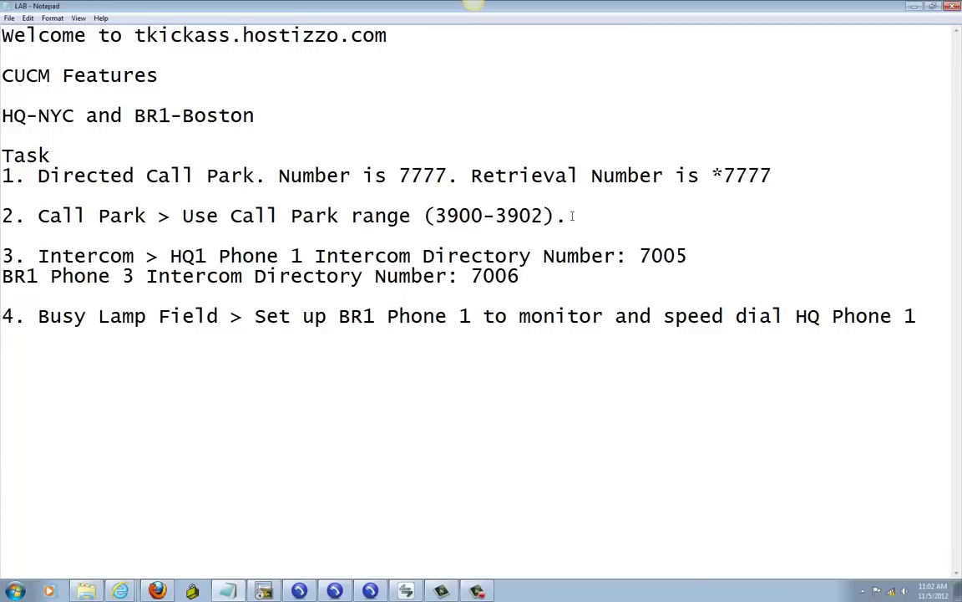
{"action": "left_click", "coordinate": [159, 591]}
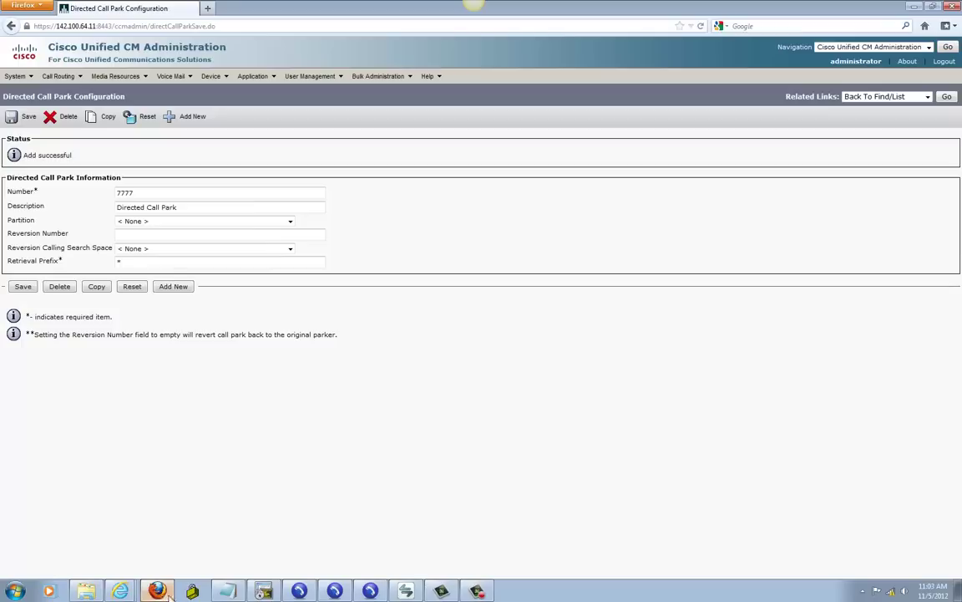
{"action": "left_click", "coordinate": [76, 77]}
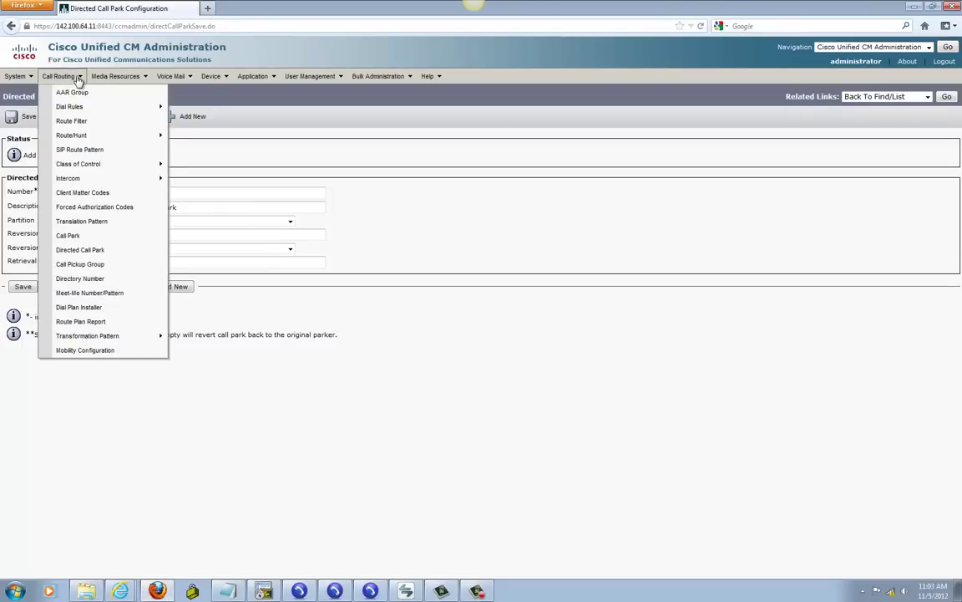
{"action": "left_click", "coordinate": [76, 239]}
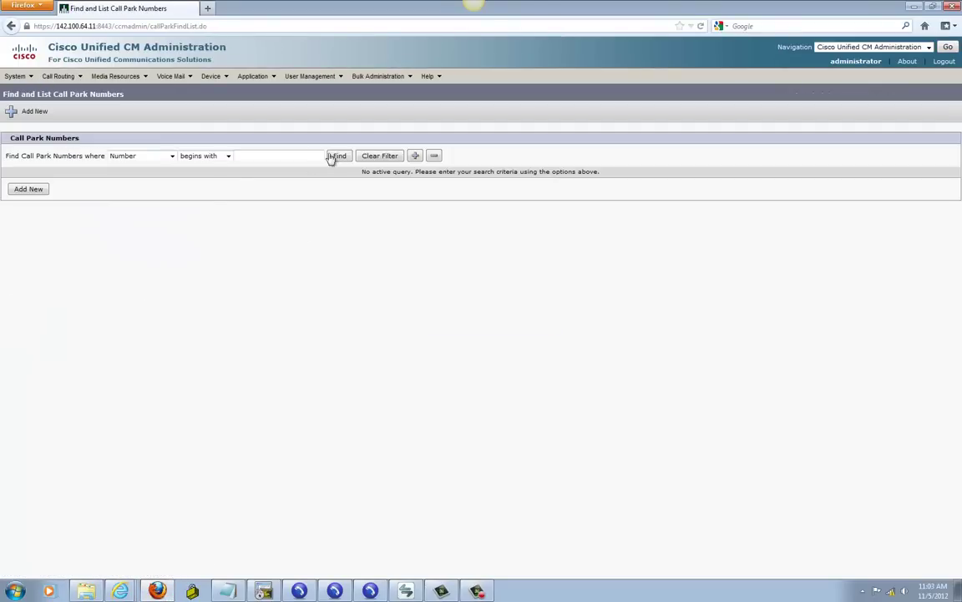
- List the existing call park numbers and start a new entry with the number range 390[0-2]
{"action": "left_click", "coordinate": [341, 157]}
{"action": "left_click", "coordinate": [31, 230]}
{"action": "left_click", "coordinate": [184, 194]}
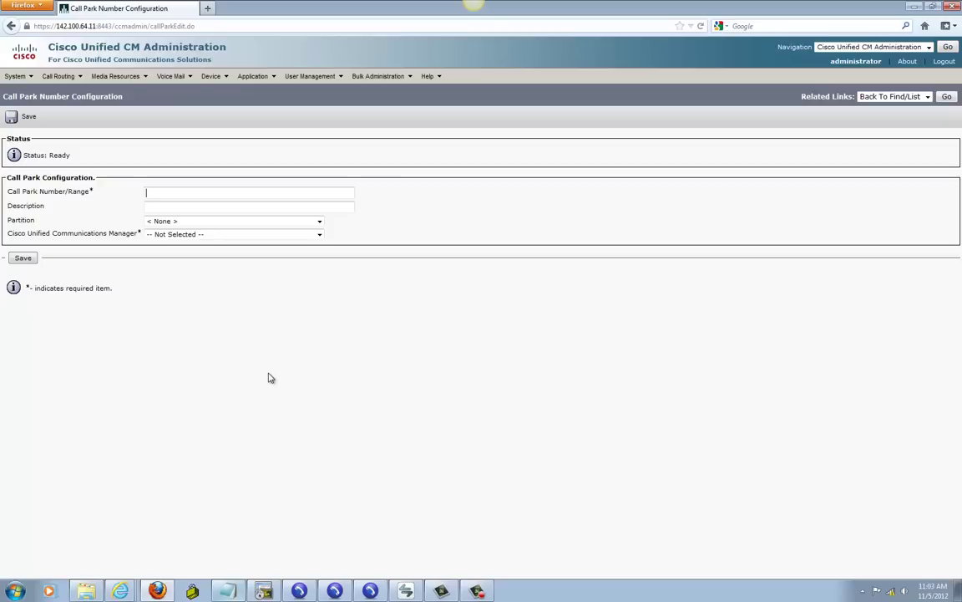
{"action": "type", "text": "3"}
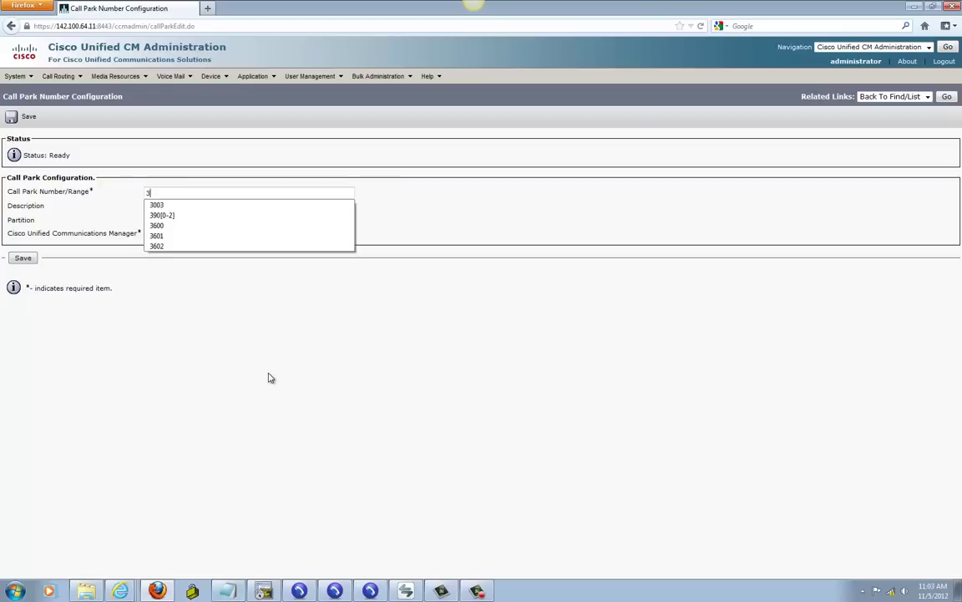
{"action": "type", "text": "90"}
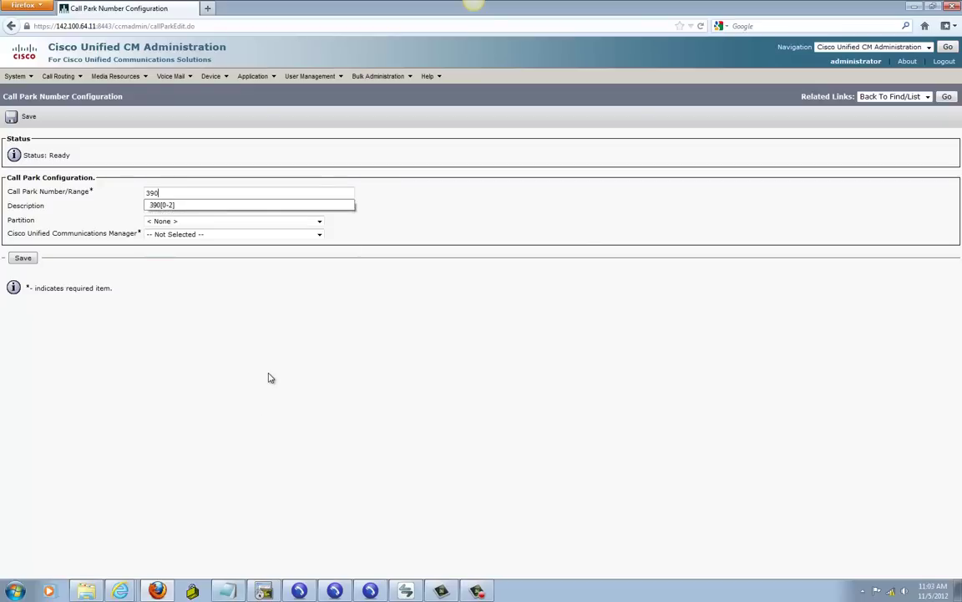
{"action": "left_click", "coordinate": [188, 204]}
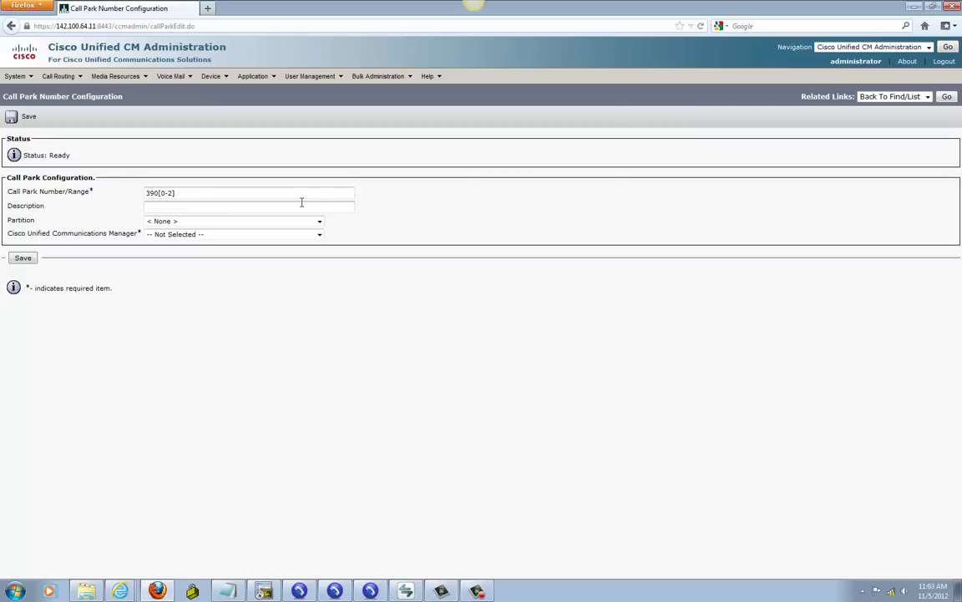
- Describe the entry as Call Park Range 3900-3902, assign it to CM_142.100.64.11 with no partition, and save it
{"action": "left_click", "coordinate": [158, 207]}
{"action": "type", "text": "c"}
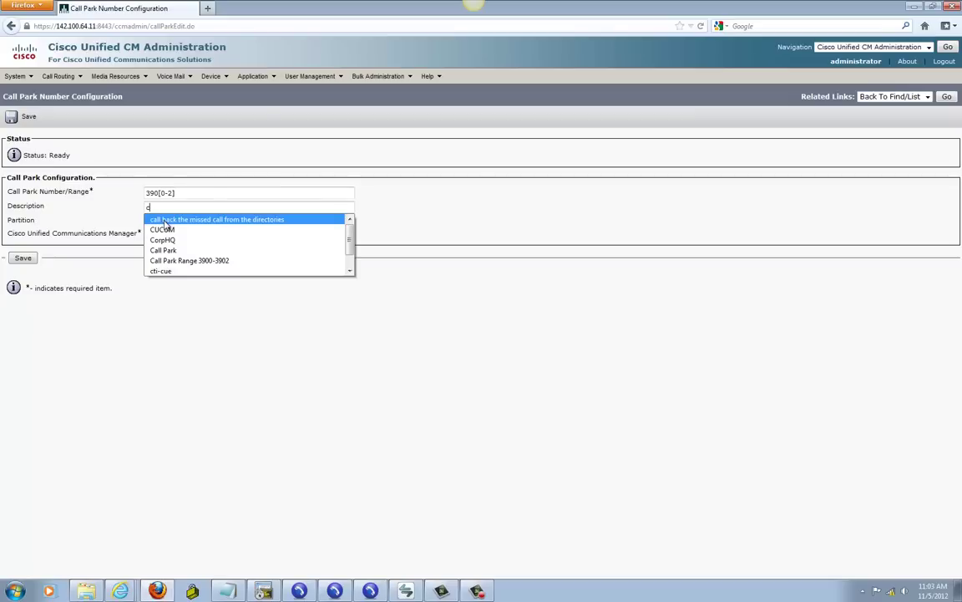
{"action": "left_click", "coordinate": [187, 260]}
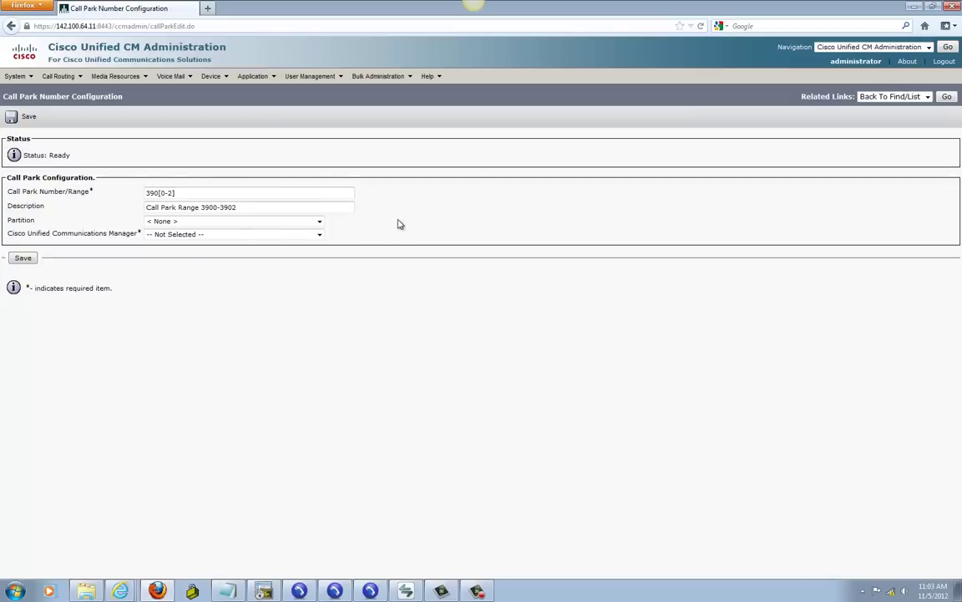
{"action": "left_click", "coordinate": [165, 222]}
{"action": "left_click", "coordinate": [163, 222]}
{"action": "left_click", "coordinate": [168, 237]}
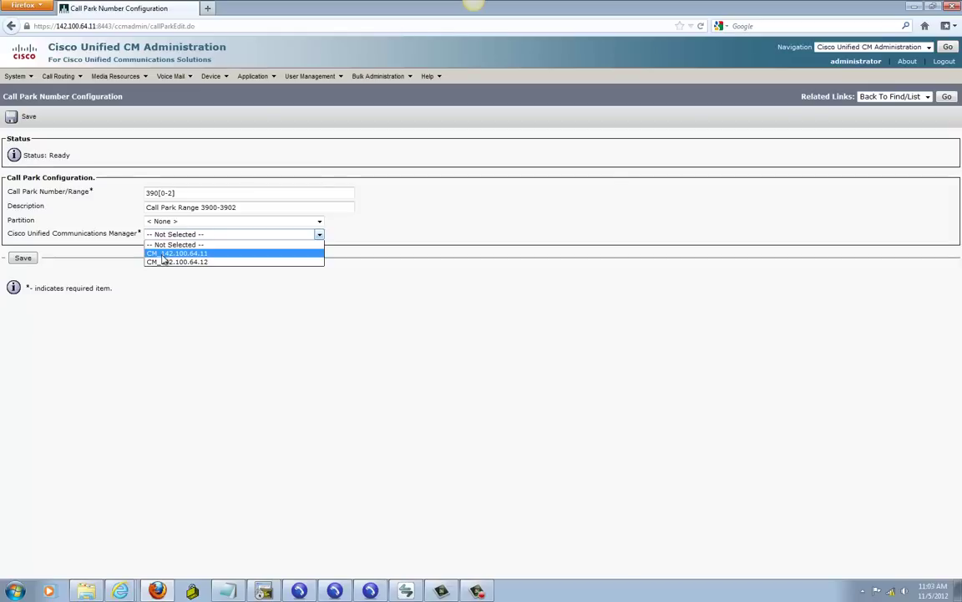
{"action": "left_click", "coordinate": [161, 254]}
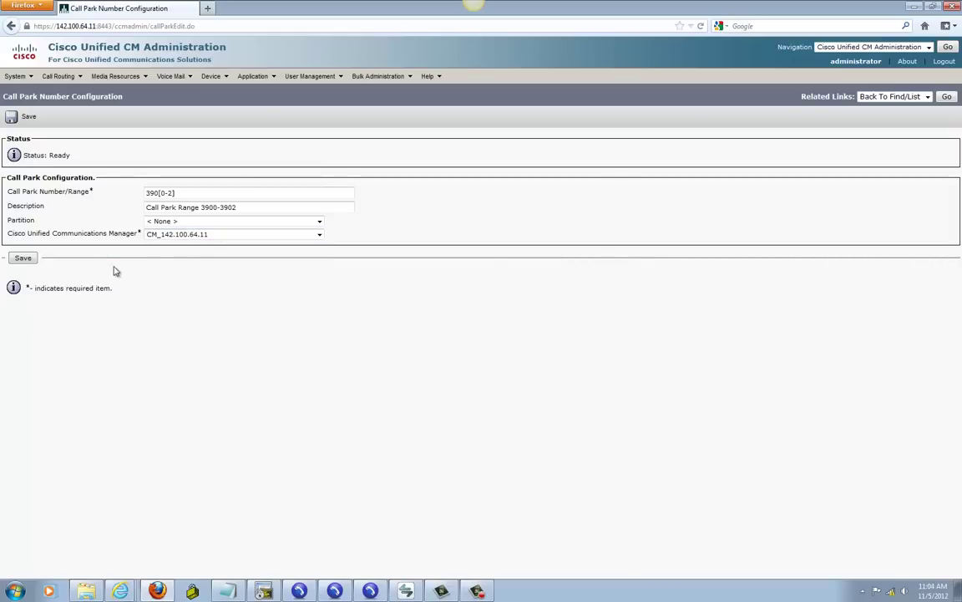
{"action": "left_click", "coordinate": [23, 259]}
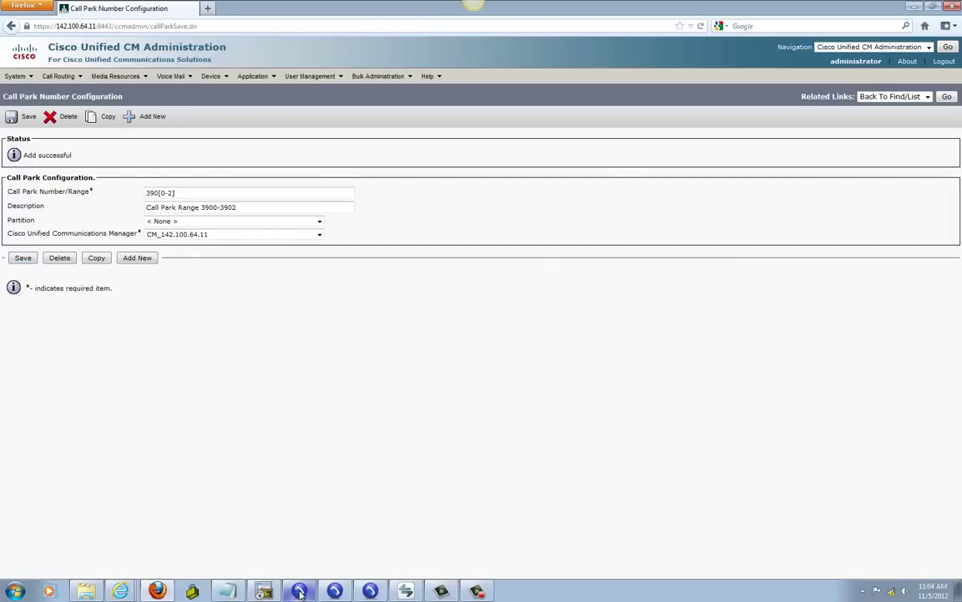
- Bring up HQ Phone 1 and the BR1 phone, call 5001 from BR1, and answer on HQ Phone 1
{"action": "left_click", "coordinate": [335, 591]}
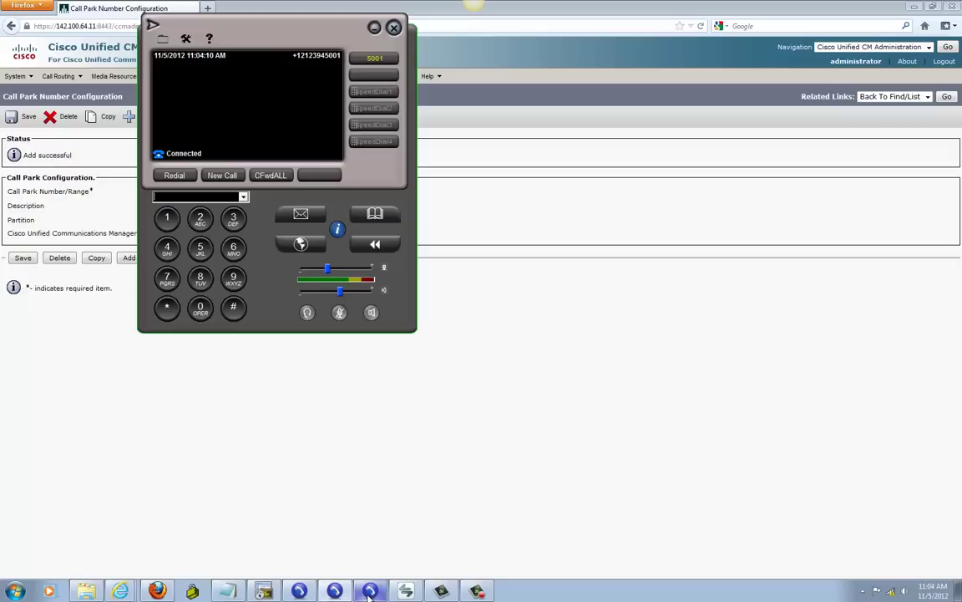
{"action": "left_click", "coordinate": [371, 592]}
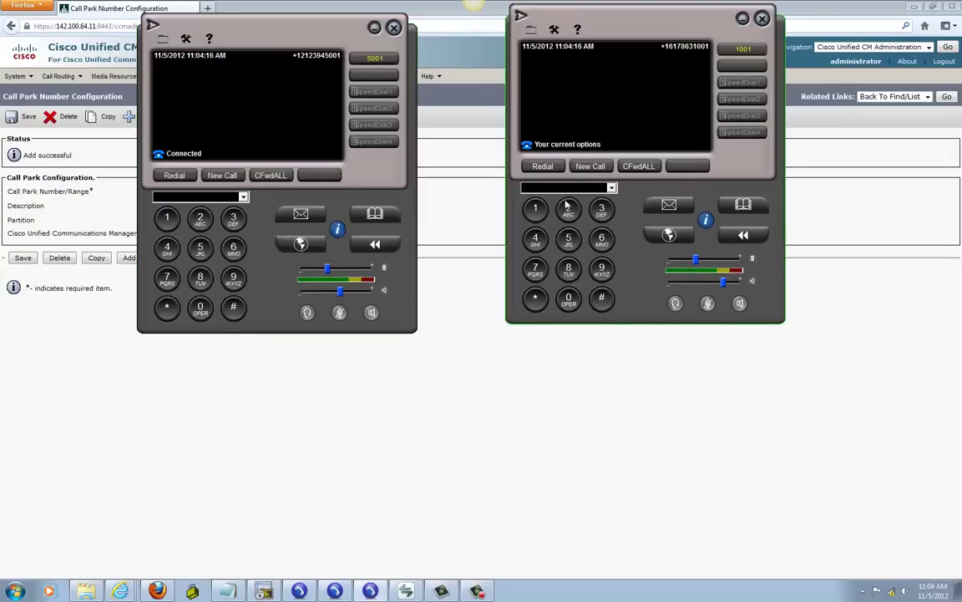
{"action": "left_click", "coordinate": [569, 241]}
{"action": "left_click", "coordinate": [568, 296]}
{"action": "left_click", "coordinate": [568, 295]}
{"action": "left_click", "coordinate": [535, 207]}
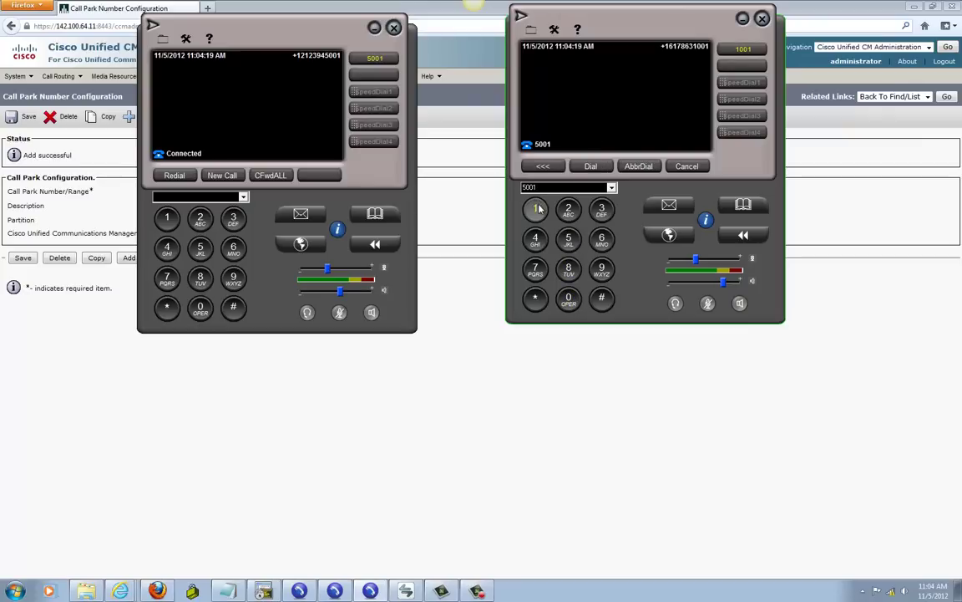
{"action": "left_click", "coordinate": [591, 166]}
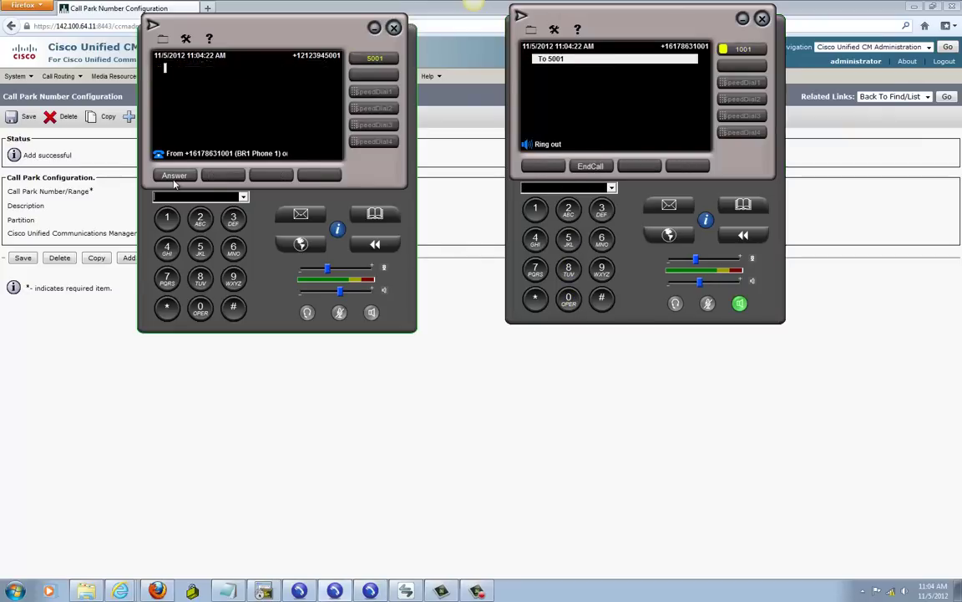
{"action": "left_click", "coordinate": [165, 176]}
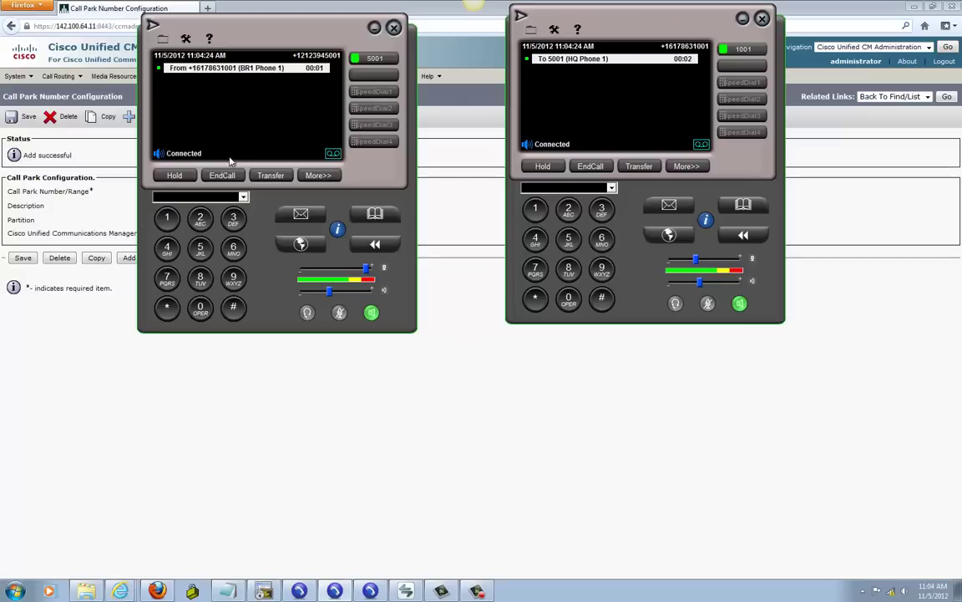
- Mute the microphones on both phones and park the active call from HQ Phone 1
{"action": "left_click", "coordinate": [339, 313]}
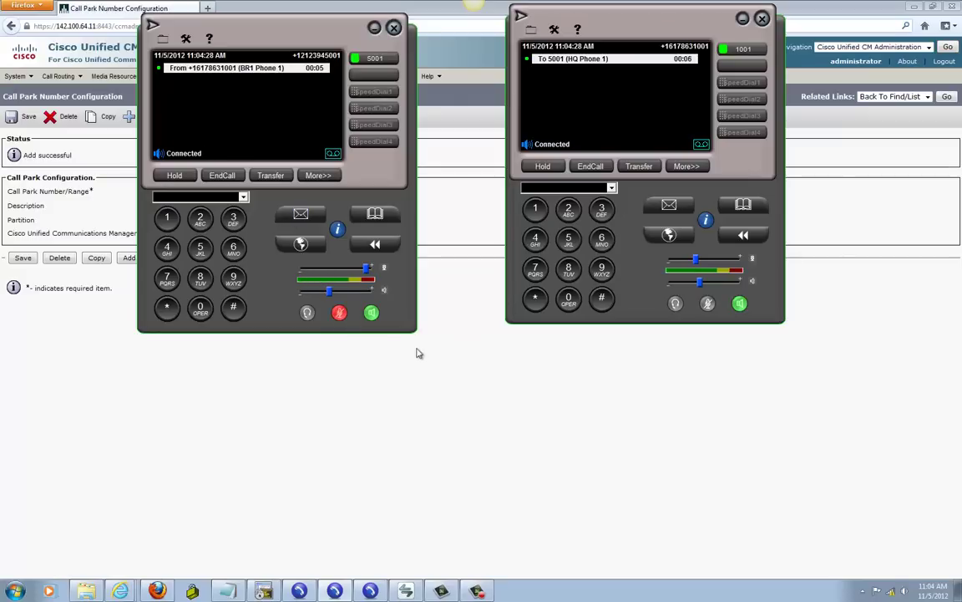
{"action": "left_click", "coordinate": [708, 303]}
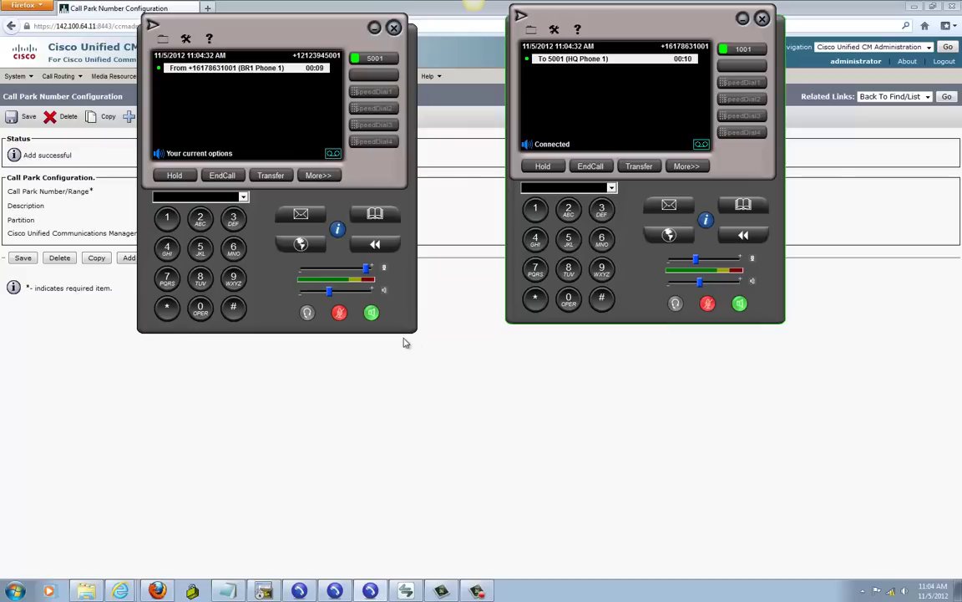
{"action": "left_click", "coordinate": [317, 176]}
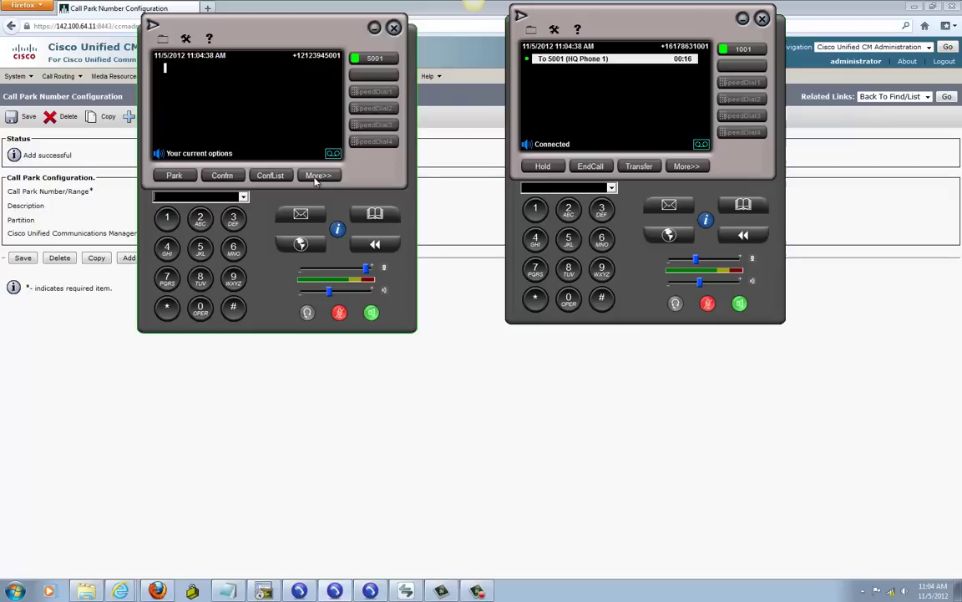
{"action": "left_click", "coordinate": [174, 178]}
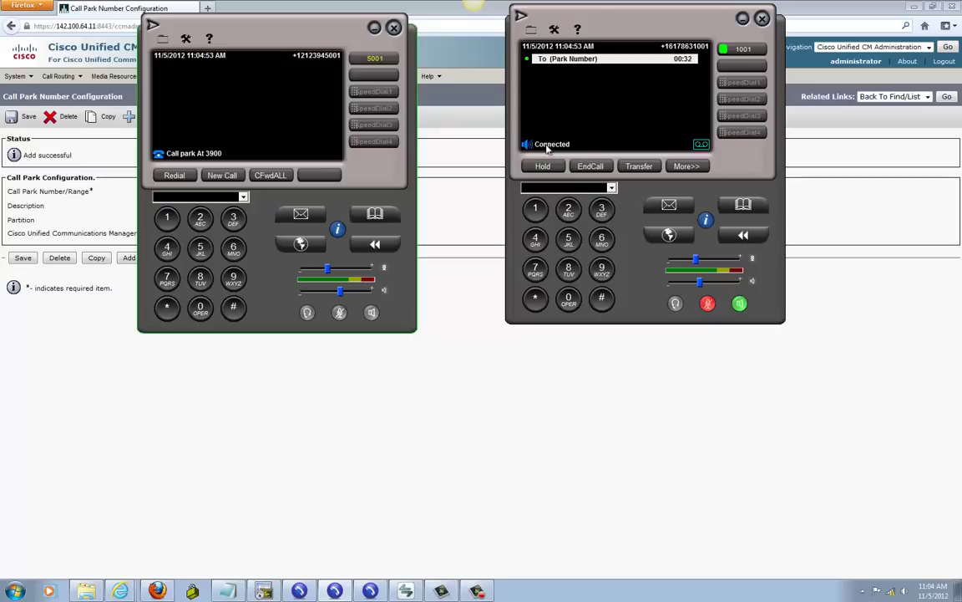
- On HQ Phone 2 (5002), go off-hook on speaker with the microphone muted, dial 3900 to retrieve the parked call, and end it
{"action": "left_click", "coordinate": [370, 534]}
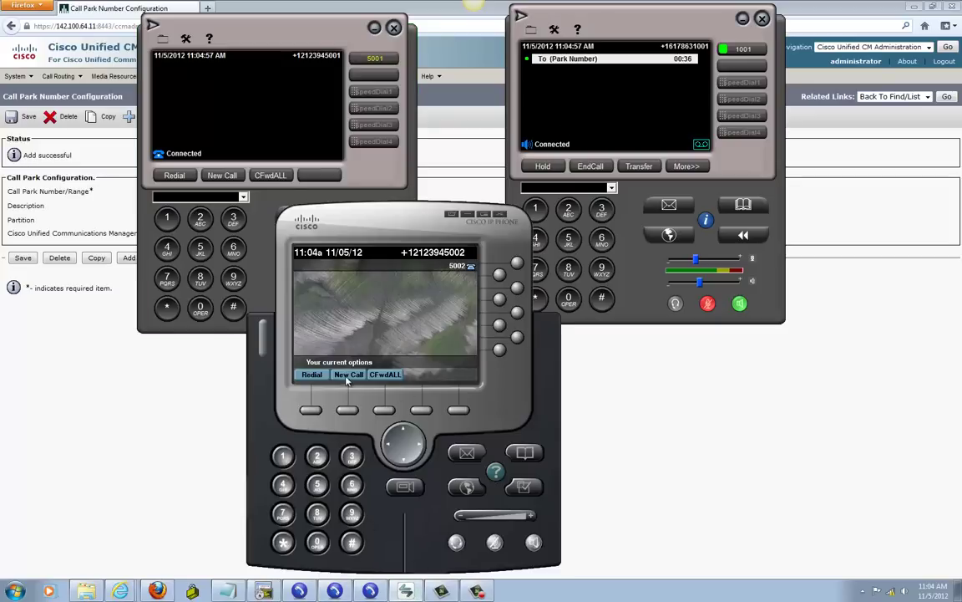
{"action": "left_click", "coordinate": [533, 542]}
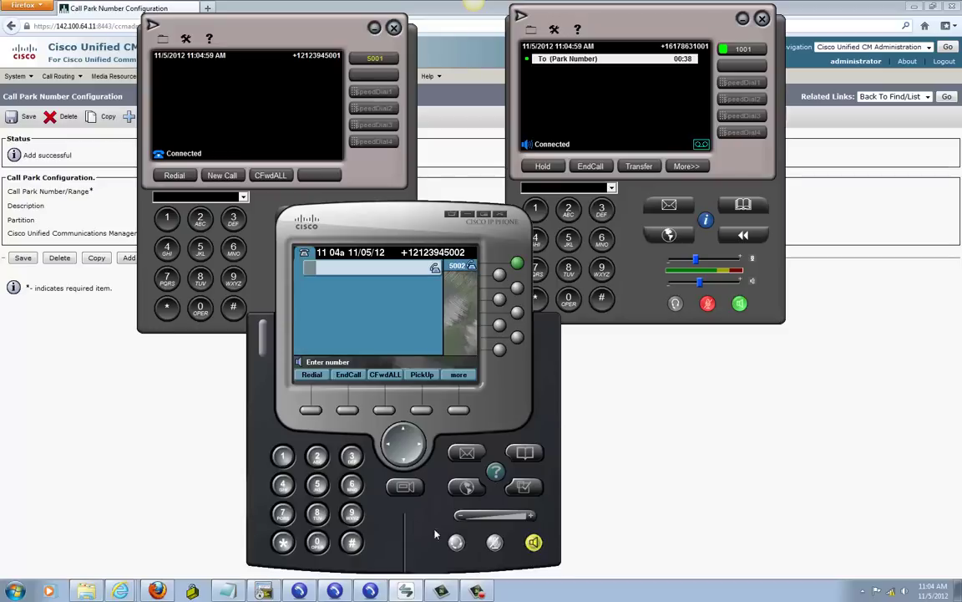
{"action": "left_click", "coordinate": [494, 543]}
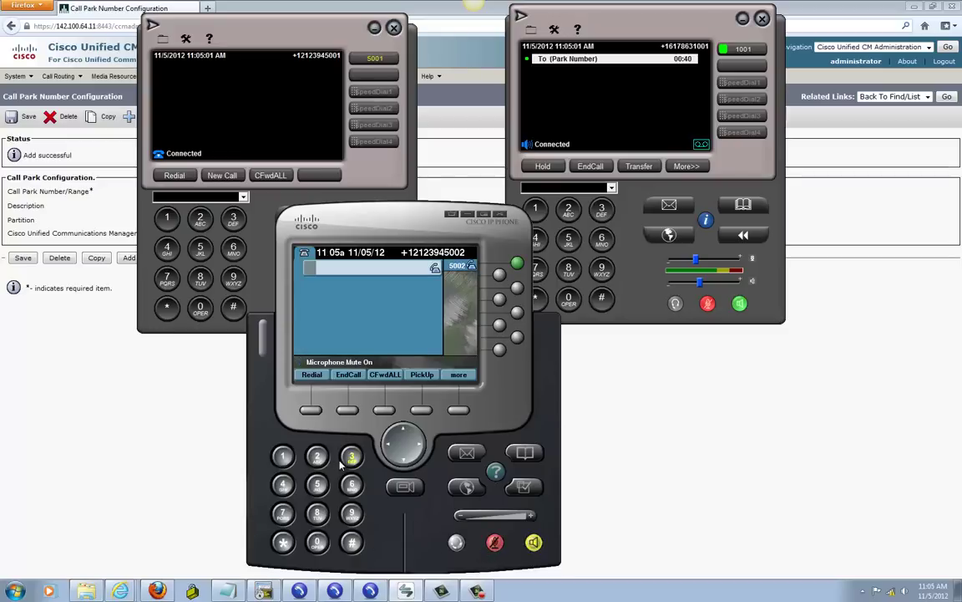
{"action": "left_click", "coordinate": [351, 456]}
{"action": "left_click", "coordinate": [317, 456]}
{"action": "left_click", "coordinate": [282, 485]}
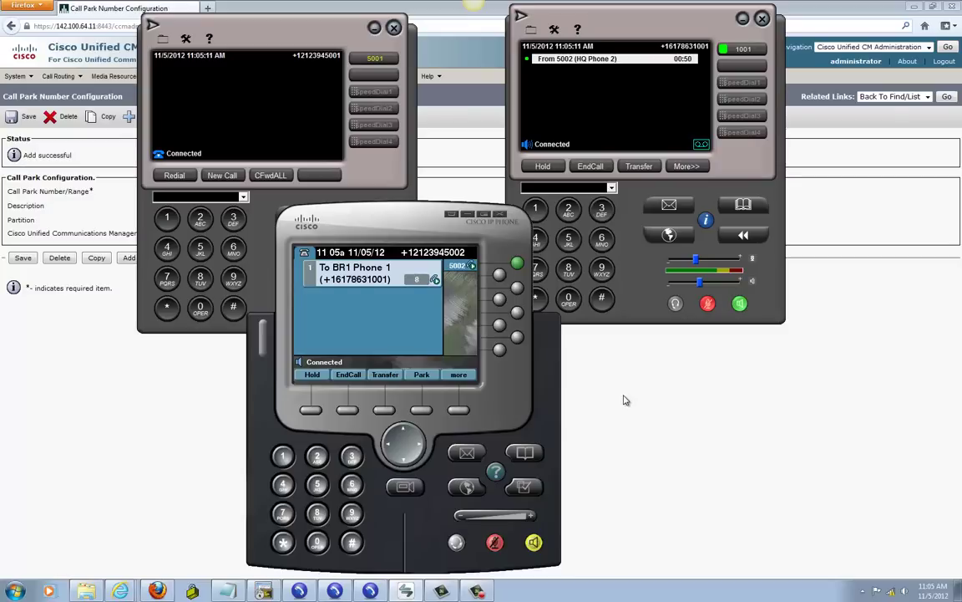
{"action": "left_click", "coordinate": [337, 376]}
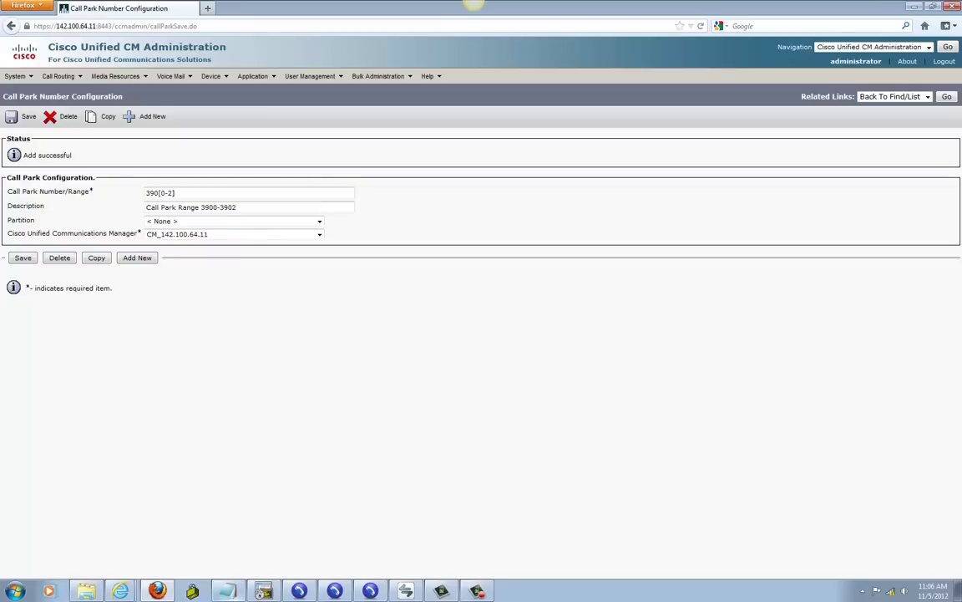
- Switch to the Notepad lab notes and change BR1 Phone 3 to BR1 Phone 1 in the intercom task
{"action": "left_click", "coordinate": [227, 590]}
{"action": "left_click", "coordinate": [133, 275]}
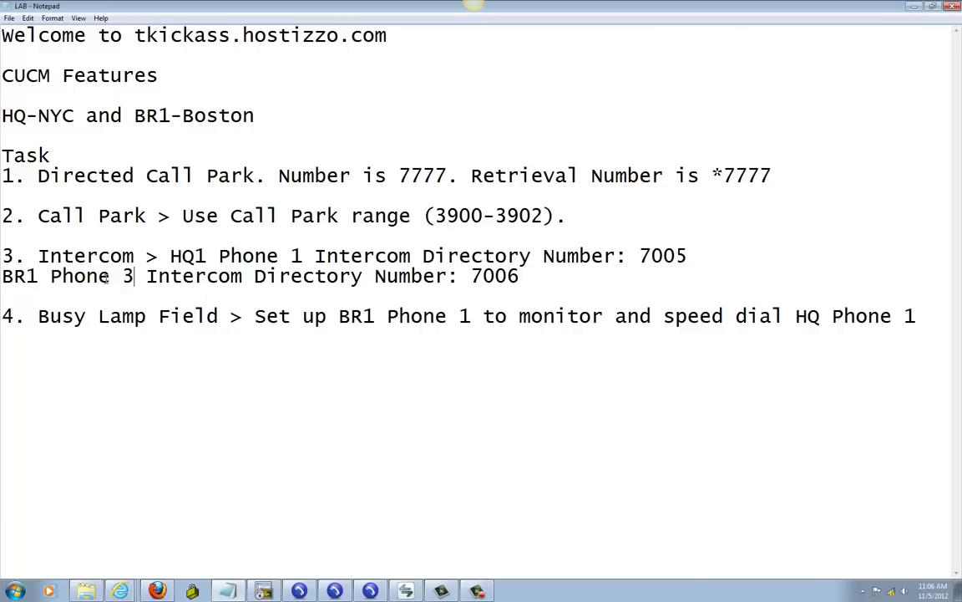
{"action": "key", "text": "BackSpace"}
{"action": "type", "text": "1"}
- Return to CM Administration in Firefox and add an intercom route partition named pt-intercom, listing the existing partitions first
{"action": "left_click", "coordinate": [157, 590]}
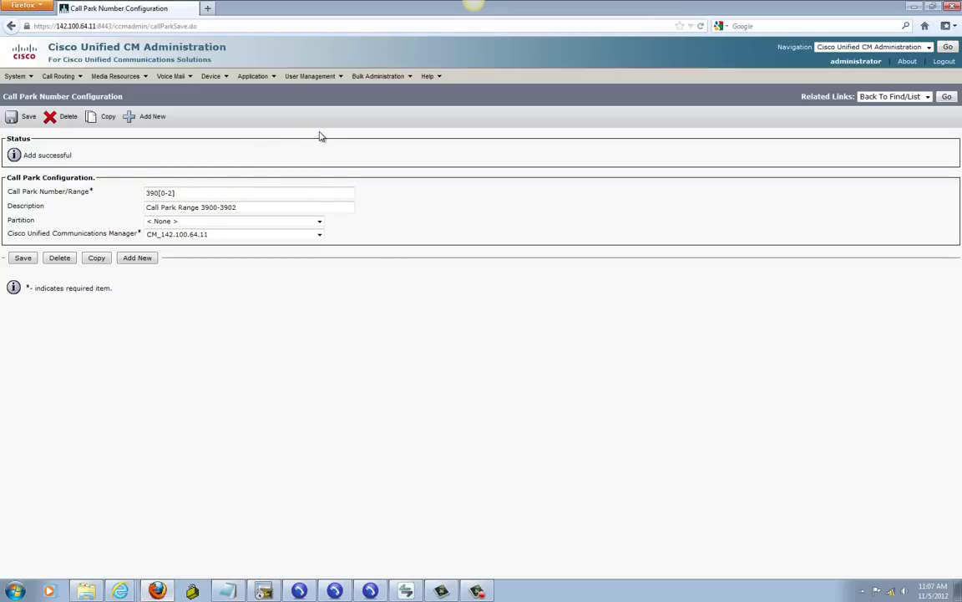
{"action": "mouse_move", "coordinate": [60, 81]}
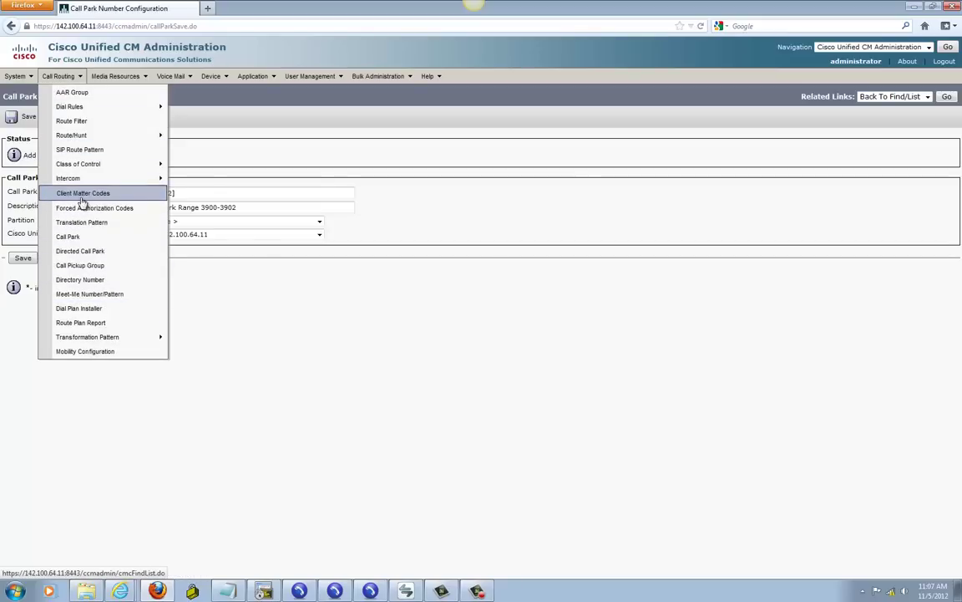
{"action": "mouse_move", "coordinate": [72, 183]}
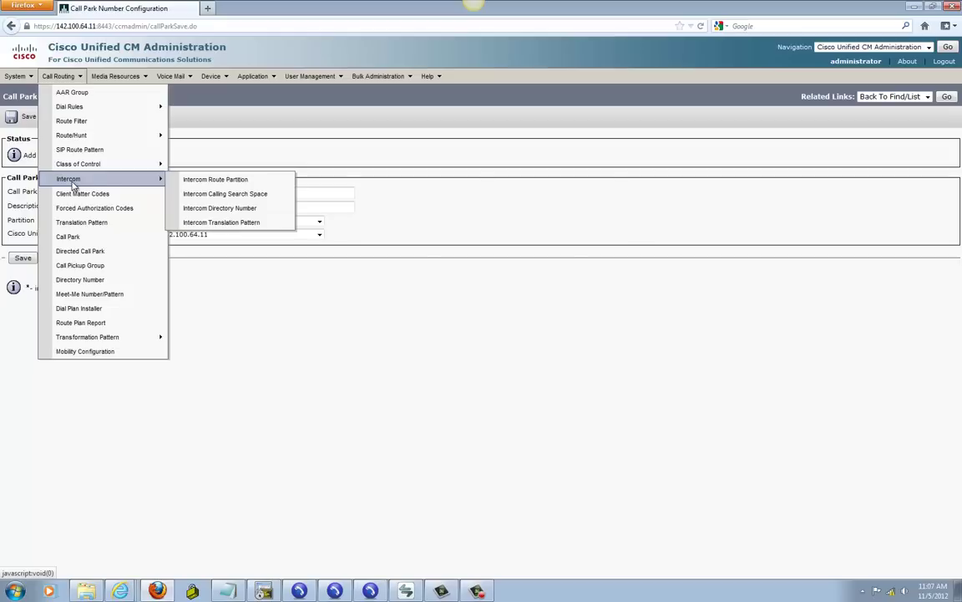
{"action": "left_click", "coordinate": [218, 181]}
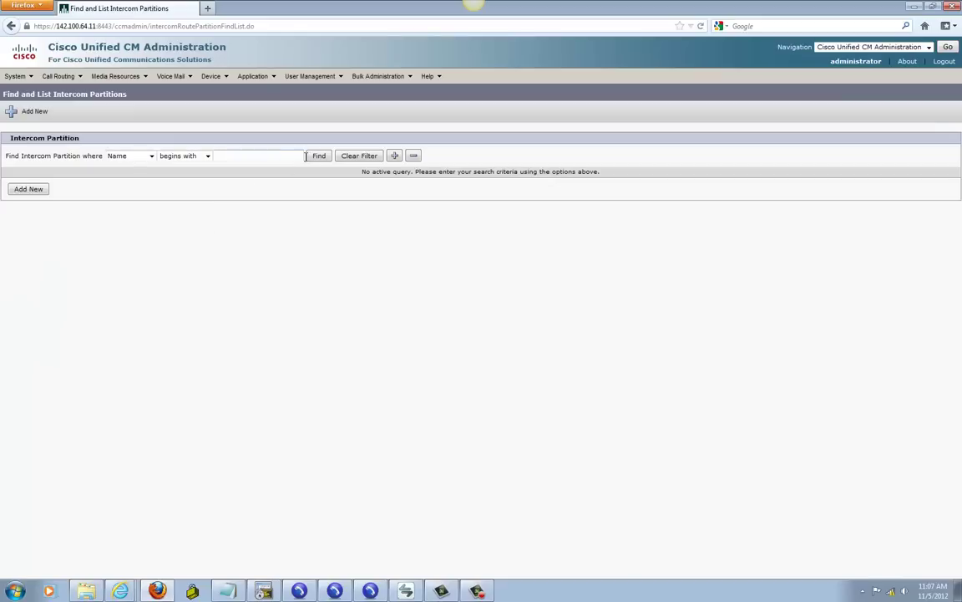
{"action": "left_click", "coordinate": [318, 156]}
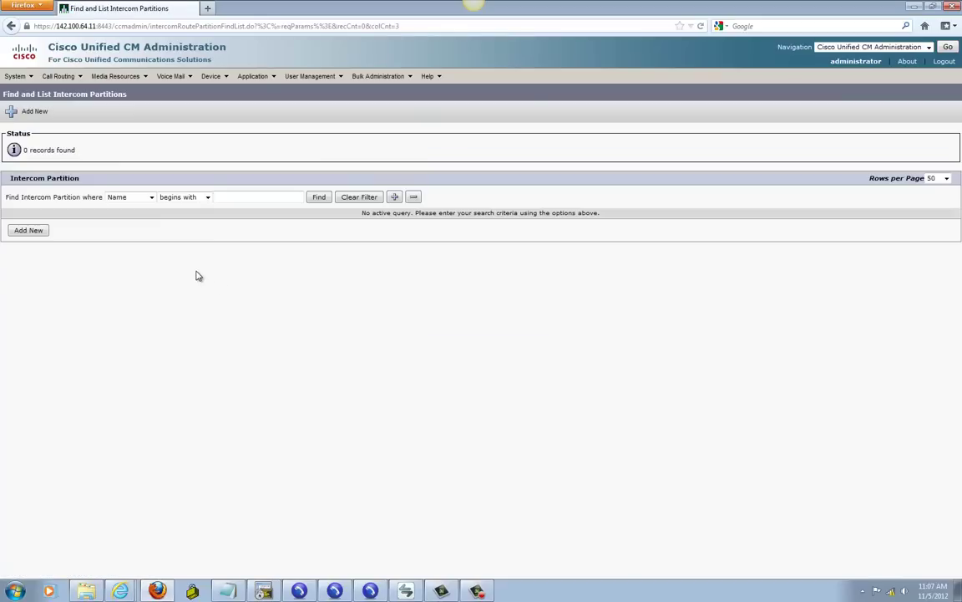
{"action": "left_click", "coordinate": [29, 230]}
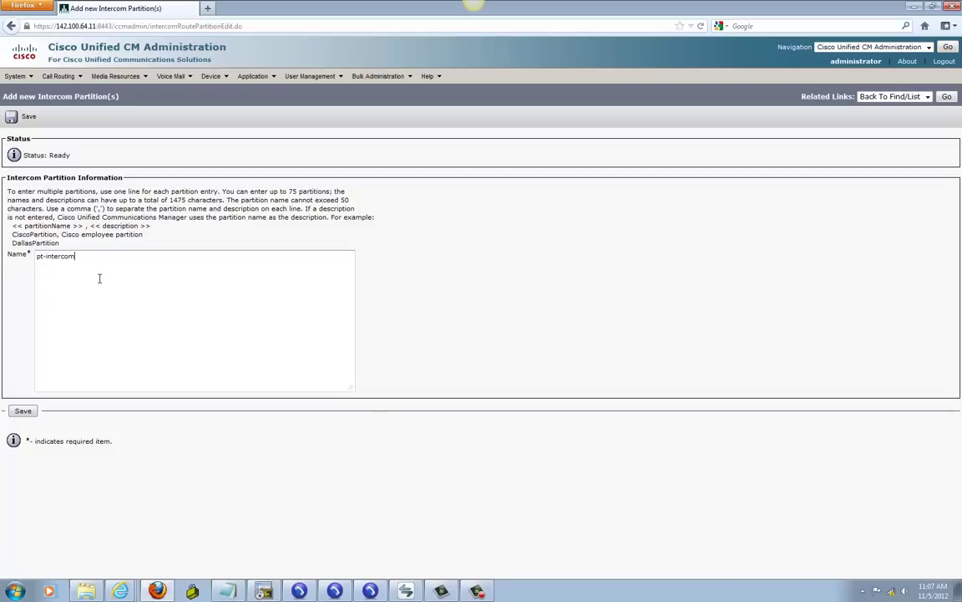
{"action": "left_click", "coordinate": [22, 410]}
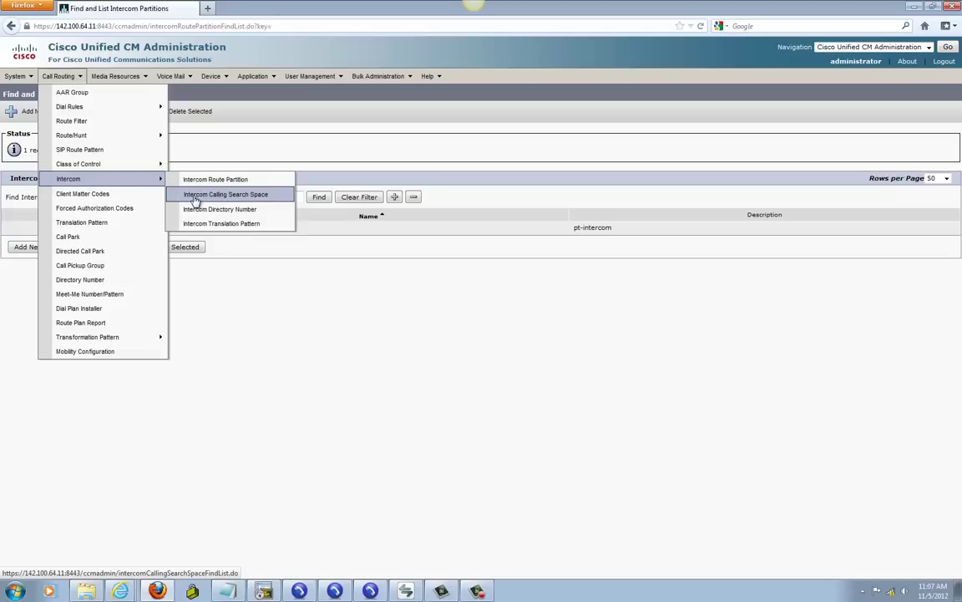
- List the intercom calling search spaces and open pt-intercom_GEN to examine its selected partitions
{"action": "left_click", "coordinate": [227, 193]}
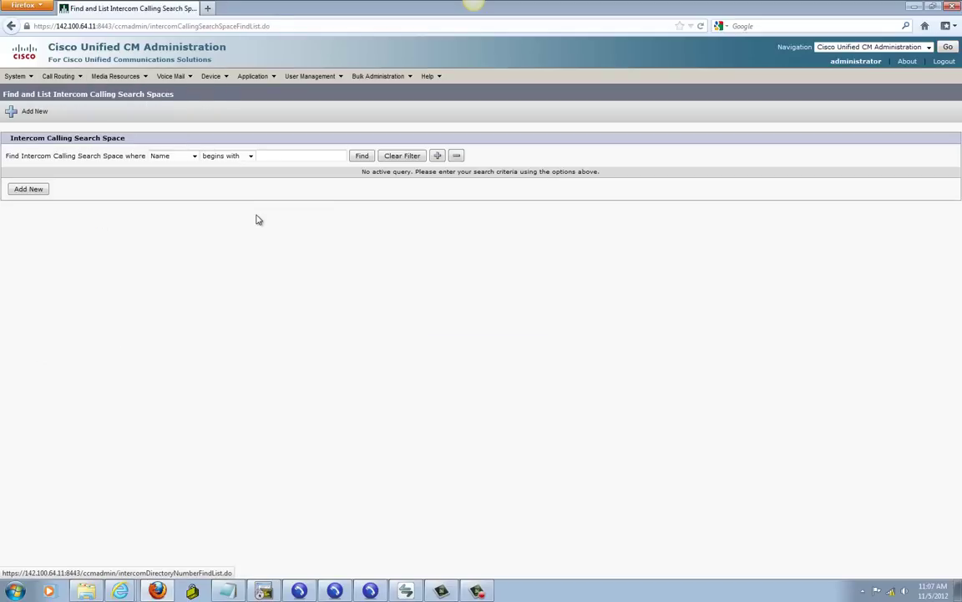
{"action": "left_click", "coordinate": [362, 157]}
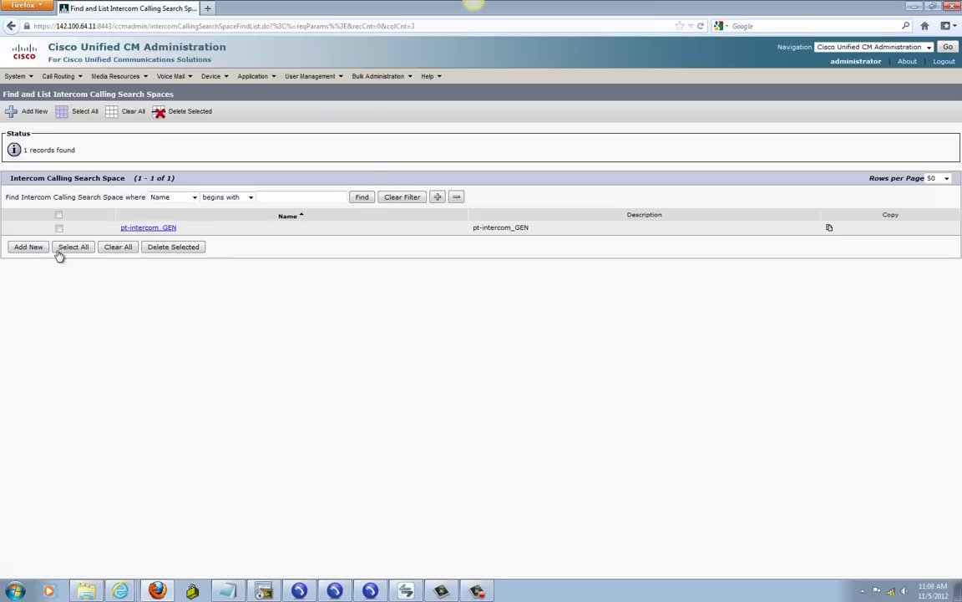
{"action": "left_click", "coordinate": [133, 229]}
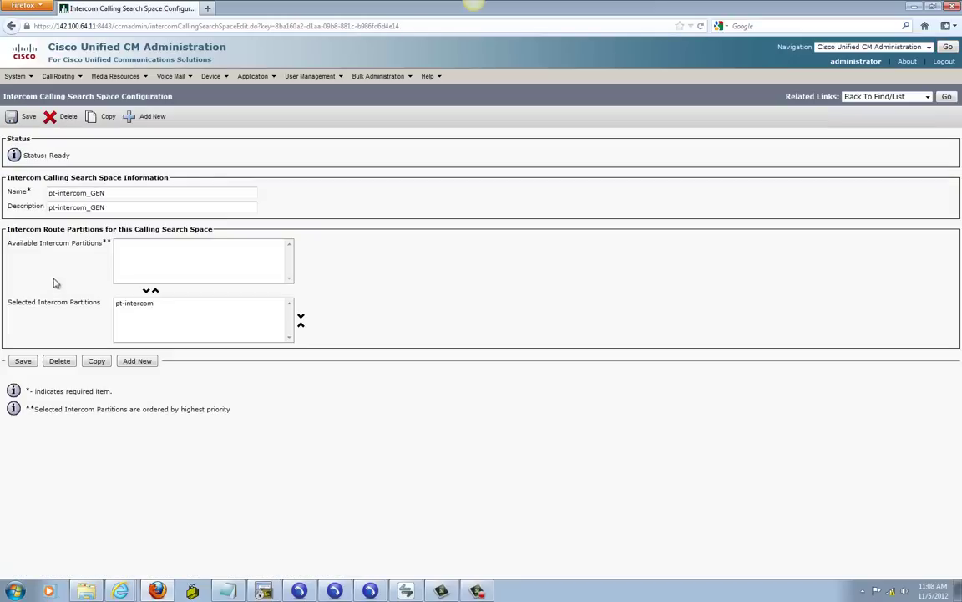
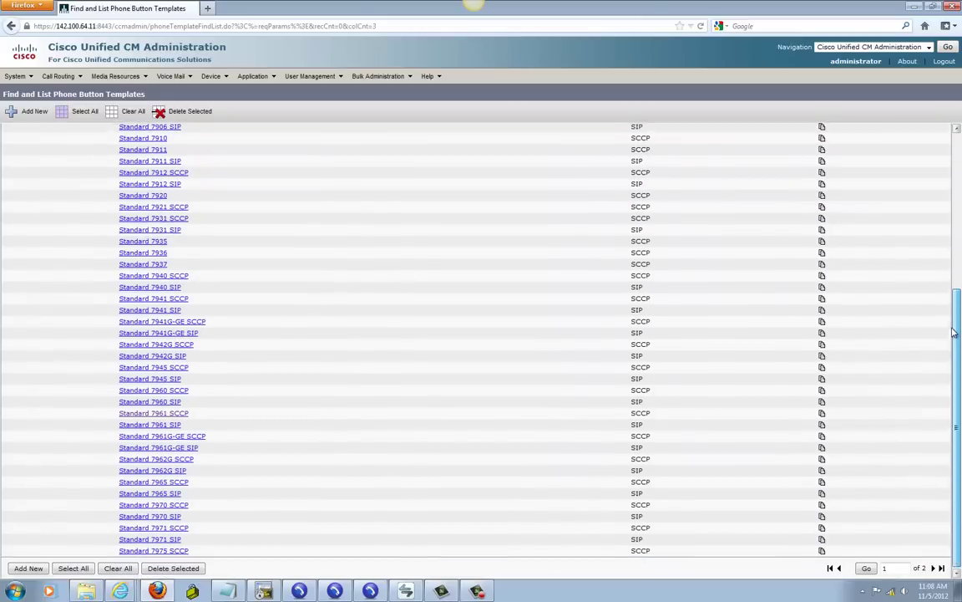
- Check the button layouts on the softphones for 5001 and 1001, and open the Standard 7961 SCCP phone button template
{"action": "scroll", "coordinate": [958, 209], "scroll_direction": "up", "scroll_amount": 6}
{"action": "scroll", "coordinate": [958, 195], "scroll_direction": "down", "scroll_amount": 4}
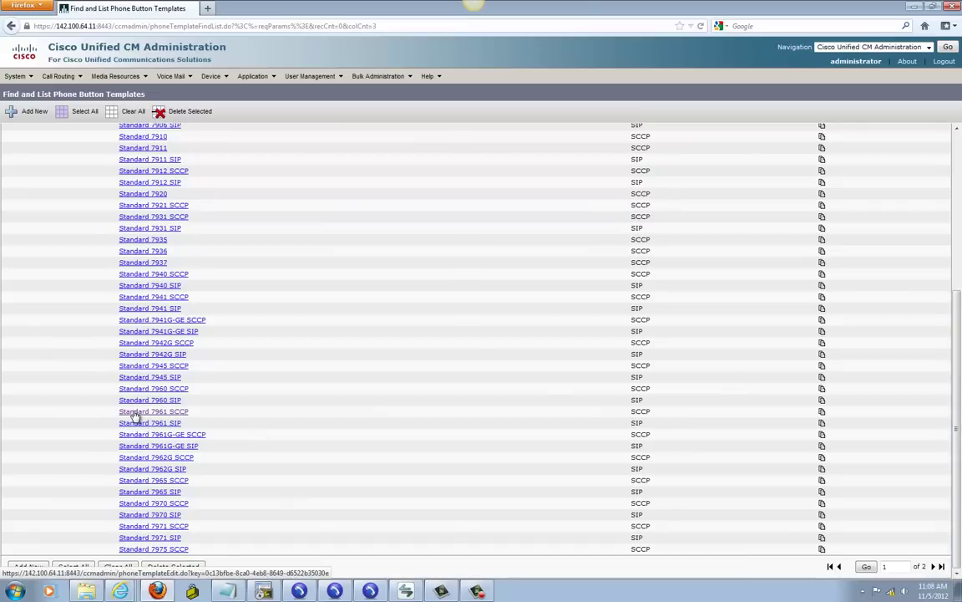
{"action": "left_click", "coordinate": [370, 591]}
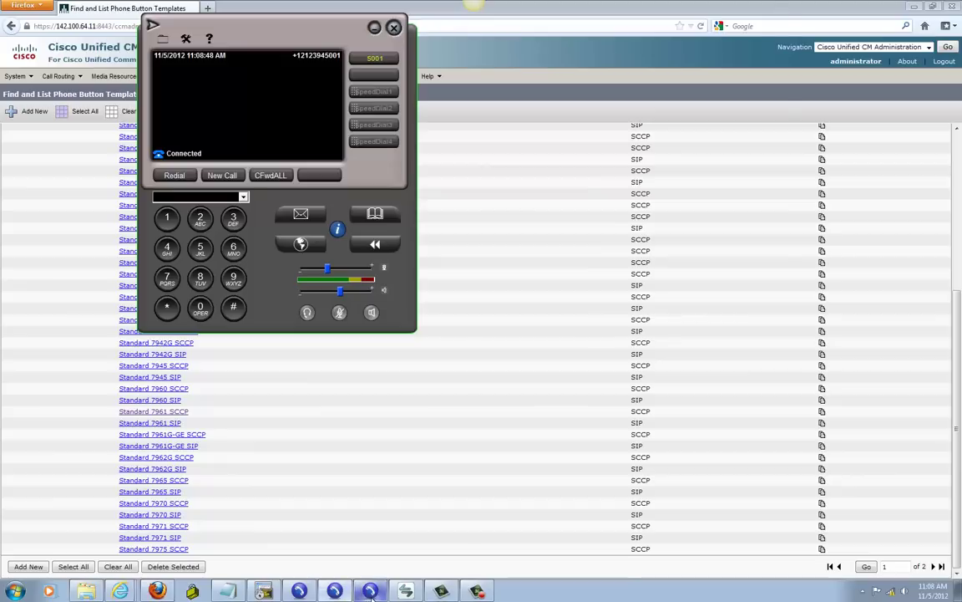
{"action": "left_click", "coordinate": [370, 591]}
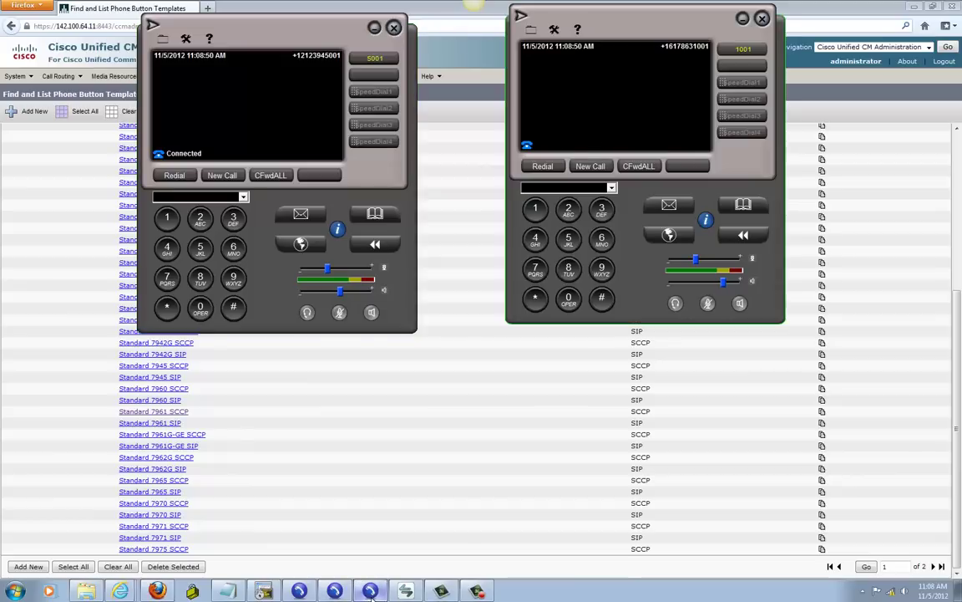
{"action": "left_click", "coordinate": [2, 418]}
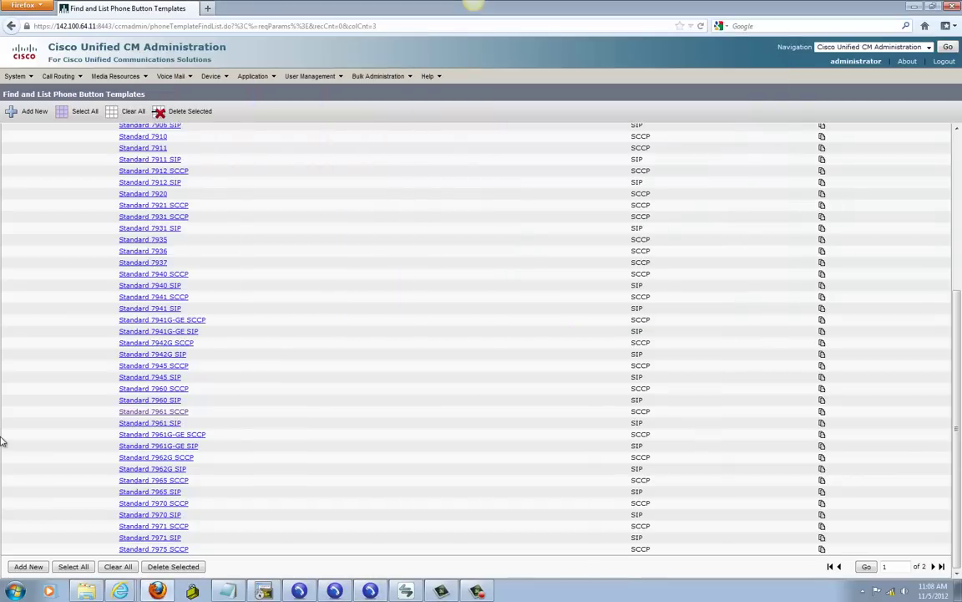
{"action": "left_click", "coordinate": [162, 412]}
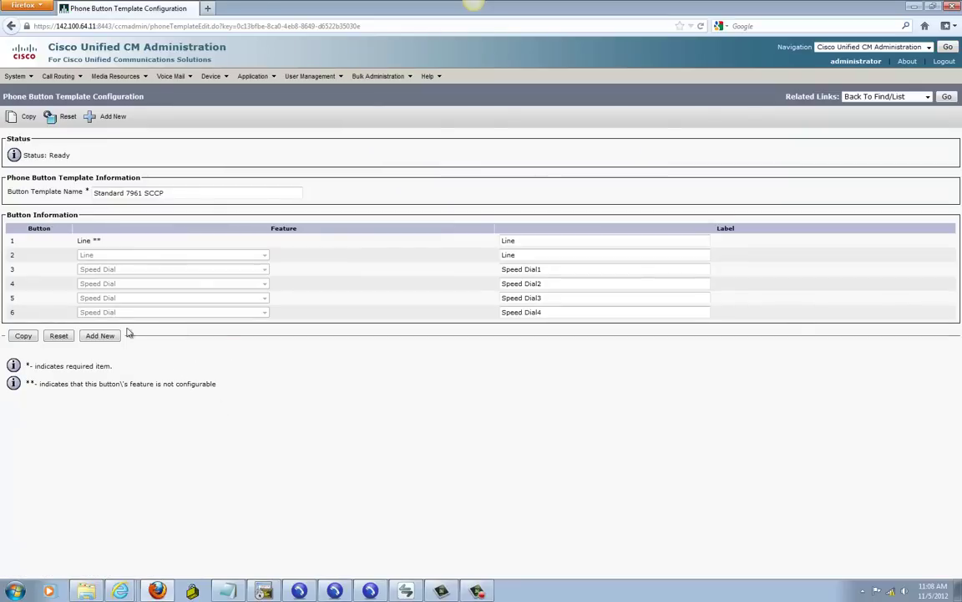
- Copy the Standard 7961 SCCP template and save the copy as Standard 7961 SCCP-Features
{"action": "left_click", "coordinate": [24, 335]}
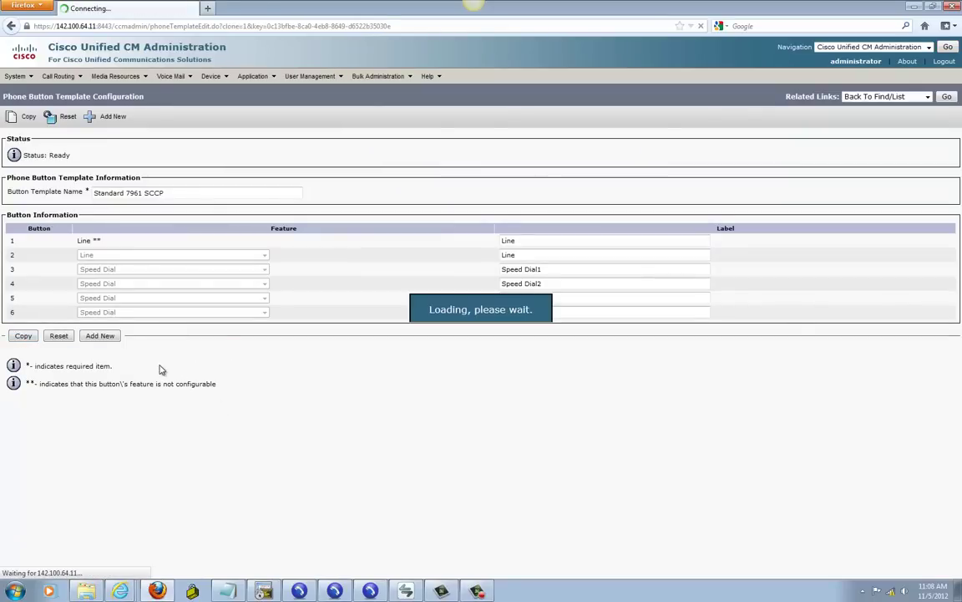
{"action": "left_click", "coordinate": [185, 192]}
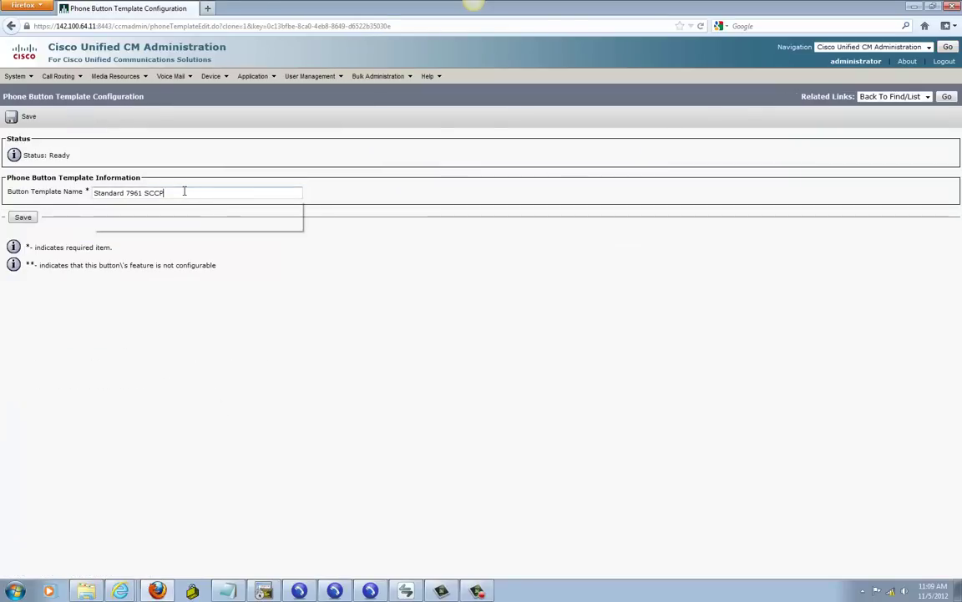
{"action": "type", "text": "-Features"}
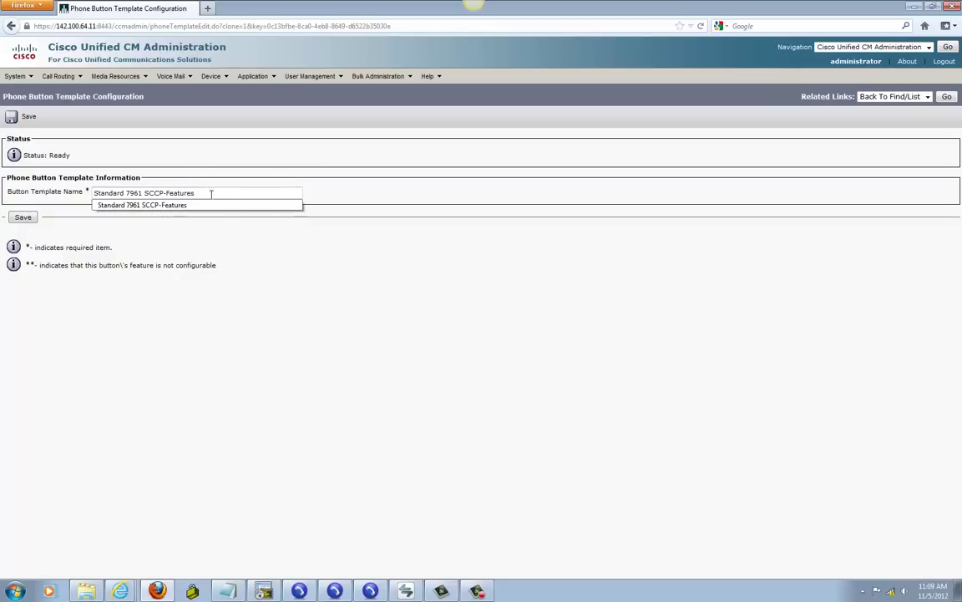
{"action": "left_click", "coordinate": [222, 206]}
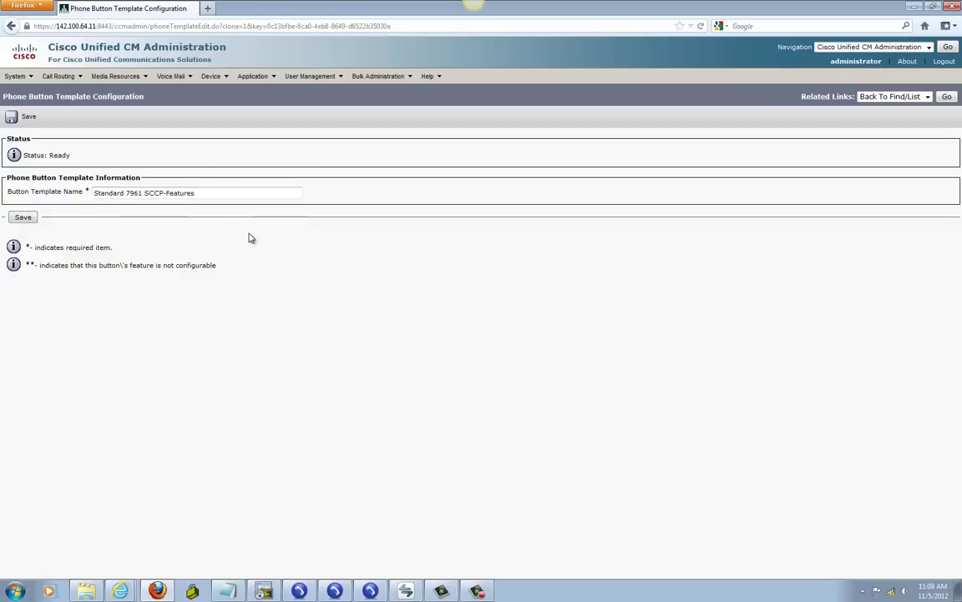
{"action": "left_click", "coordinate": [23, 218]}
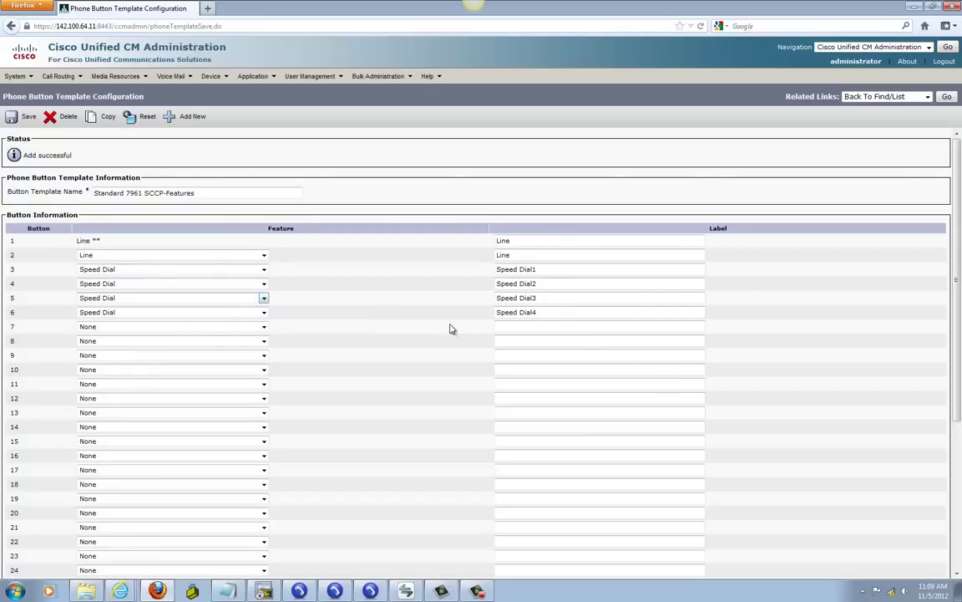
- Examine the button list of the new template and the features that can be assigned to buttons 2 and 3
{"action": "scroll", "coordinate": [959, 219], "scroll_direction": "down", "scroll_amount": 1}
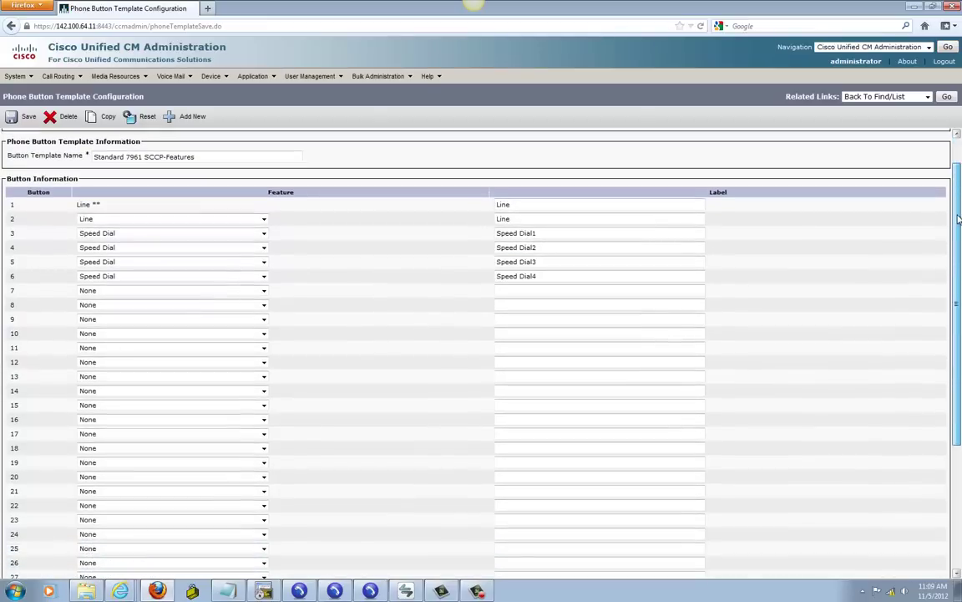
{"action": "scroll", "coordinate": [959, 219], "scroll_direction": "up", "scroll_amount": 1}
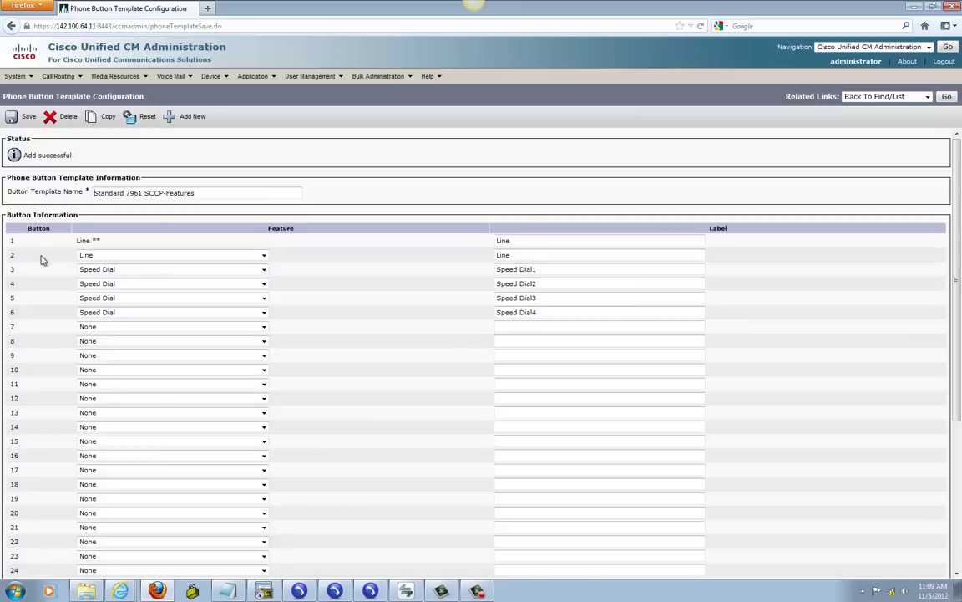
{"action": "left_click", "coordinate": [93, 272]}
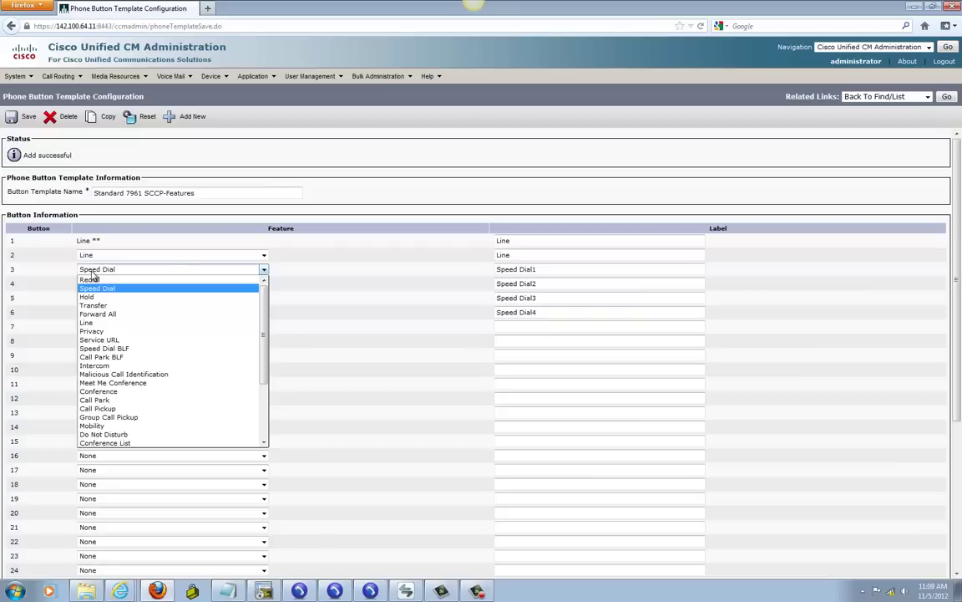
{"action": "left_click", "coordinate": [263, 268]}
{"action": "left_click", "coordinate": [258, 255]}
{"action": "left_click", "coordinate": [314, 280]}
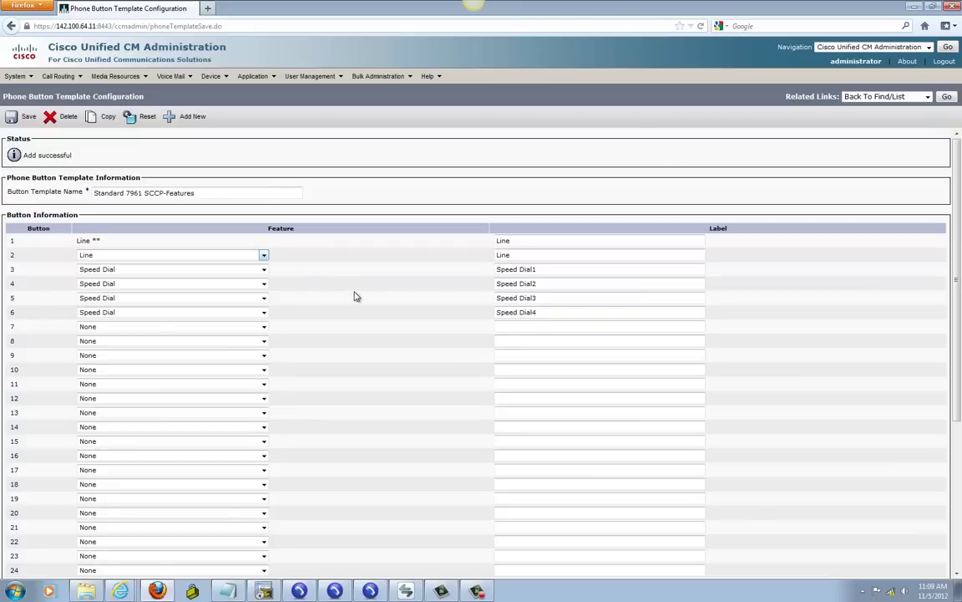
{"action": "left_click", "coordinate": [196, 274]}
{"action": "left_click", "coordinate": [288, 294]}
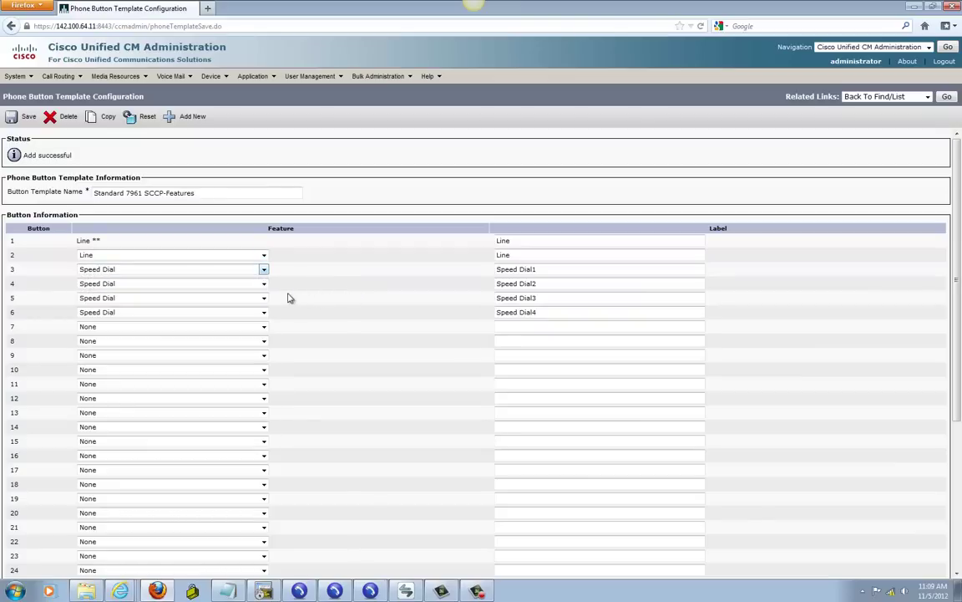
- Assign the Intercom feature to button 4 of the Standard 7961 SCCP-Features template and save it
{"action": "left_click", "coordinate": [147, 284]}
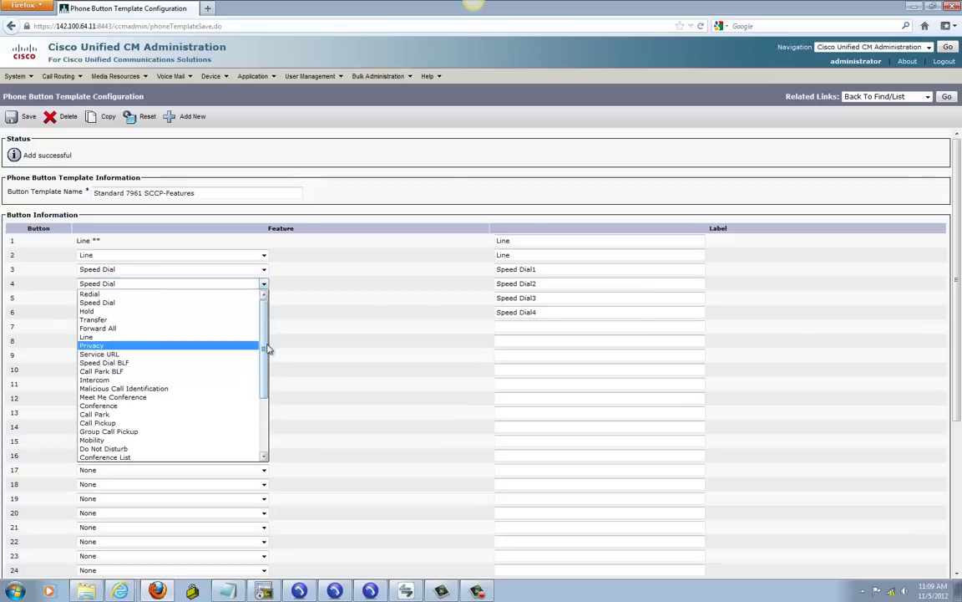
{"action": "scroll", "coordinate": [265, 355], "scroll_direction": "down", "scroll_amount": 1}
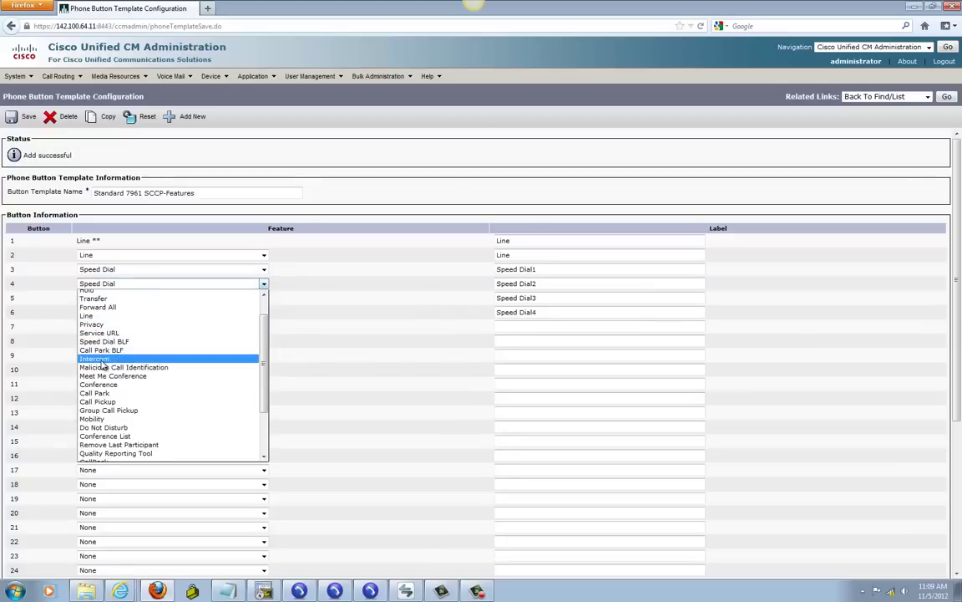
{"action": "left_click", "coordinate": [94, 359]}
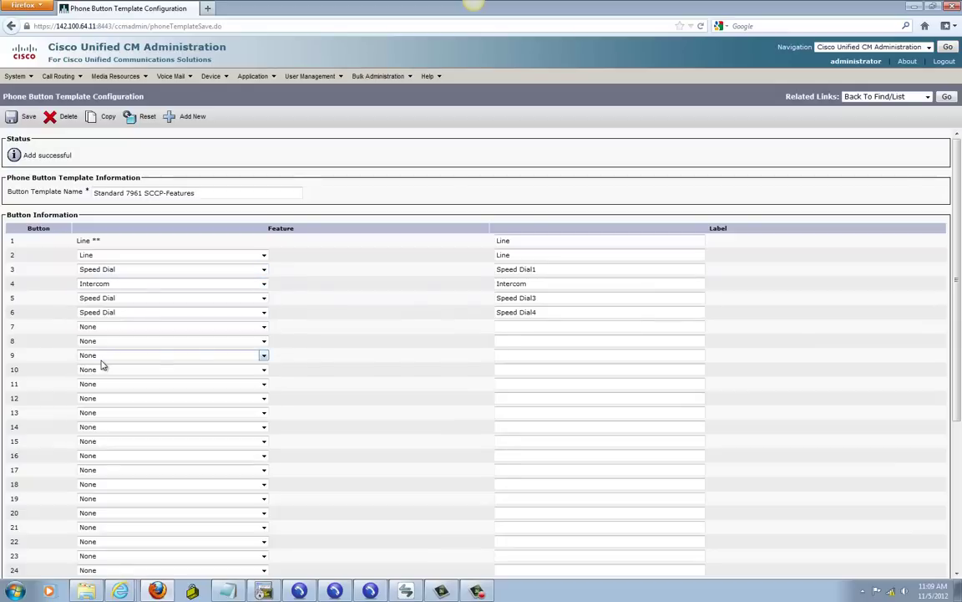
{"action": "left_click", "coordinate": [12, 116]}
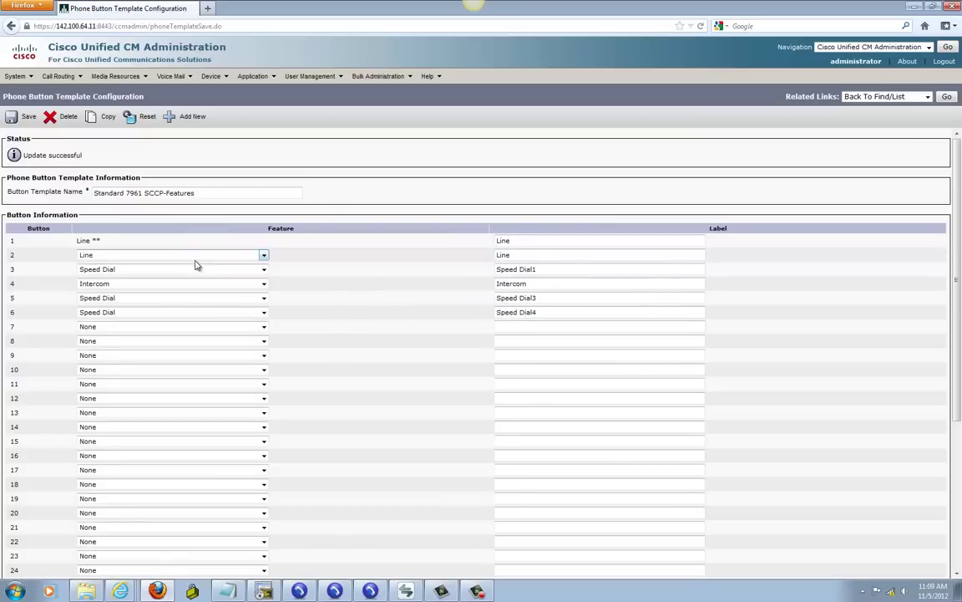
- List the phones, check the intercom task in the Notepad lab notes, and open HQ Phone 1 in CM Administration
{"action": "left_click", "coordinate": [219, 76]}
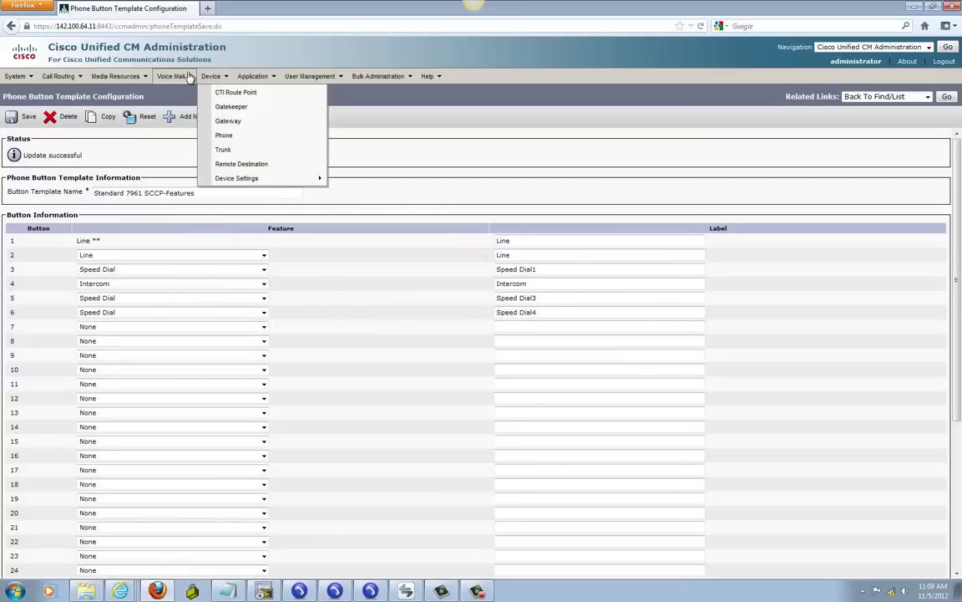
{"action": "left_click", "coordinate": [223, 142]}
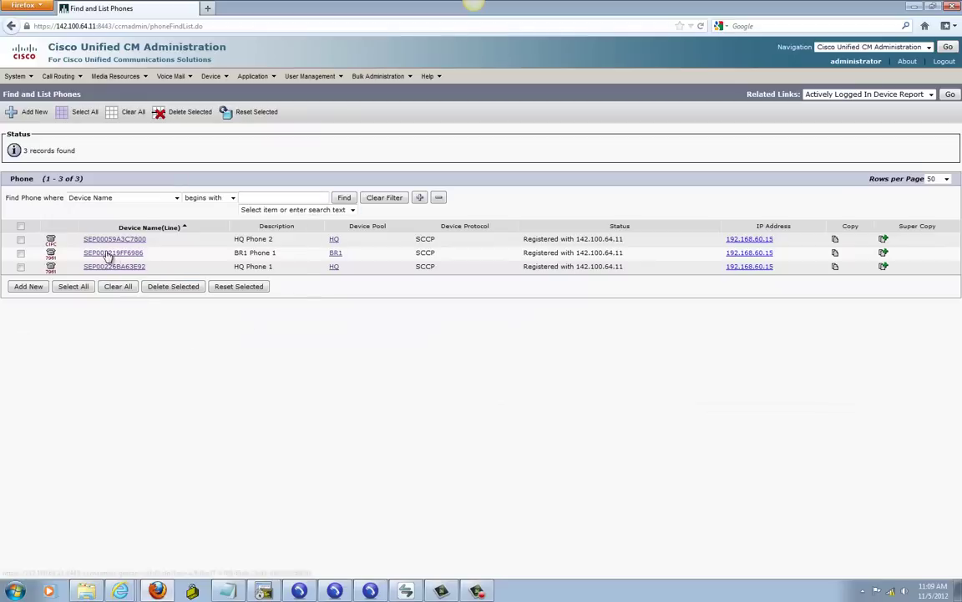
{"action": "left_click", "coordinate": [229, 590]}
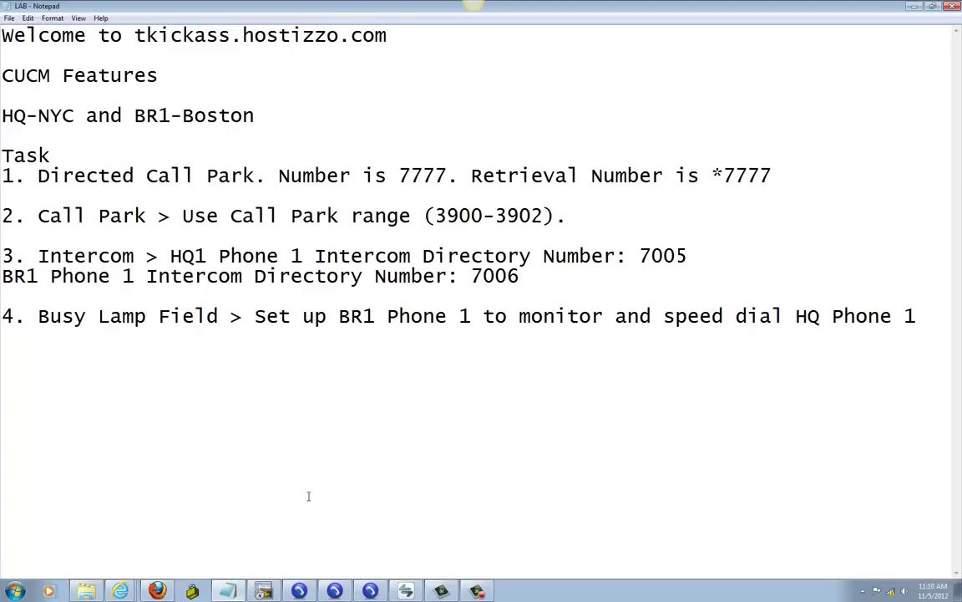
{"action": "left_click", "coordinate": [157, 591]}
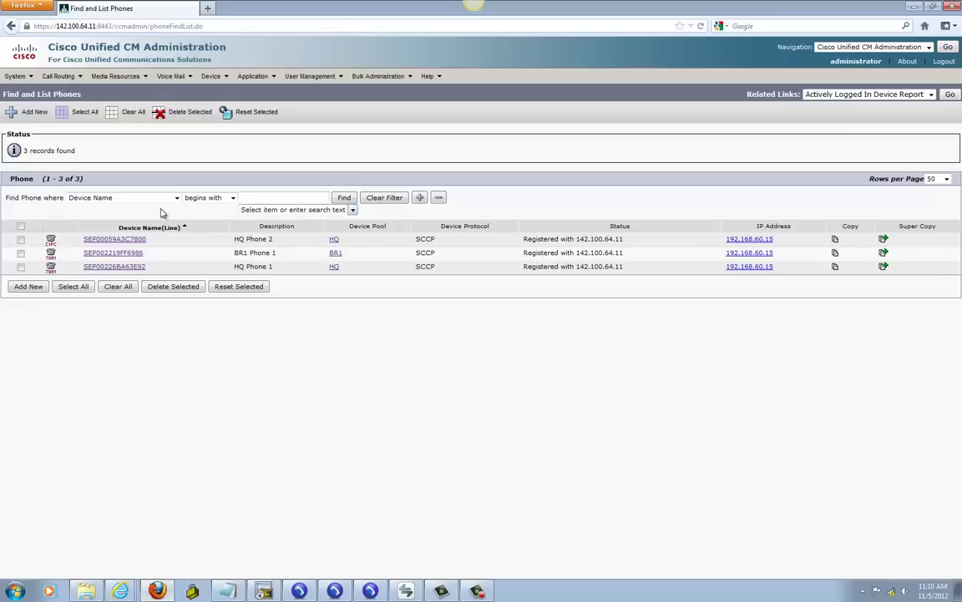
{"action": "left_click", "coordinate": [113, 266]}
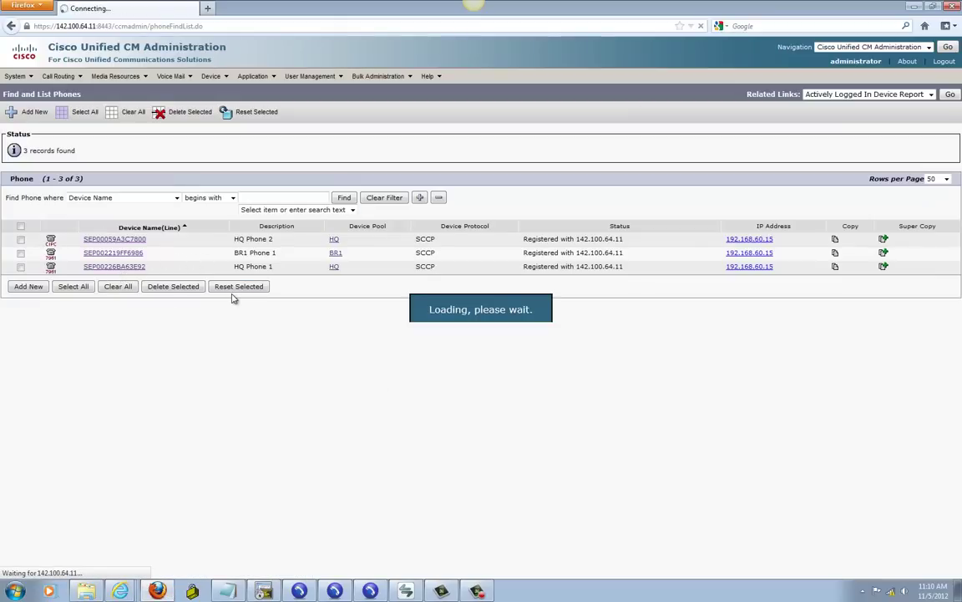
- Set HQ Phone 1's phone button template to Standard 7961 SCCP-Features and save the phone configuration
{"action": "mouse_move", "coordinate": [959, 214]}
{"action": "left_mouse_down"}
{"action": "mouse_move", "coordinate": [959, 270]}
{"action": "mouse_move", "coordinate": [959, 214]}
{"action": "left_mouse_up"}
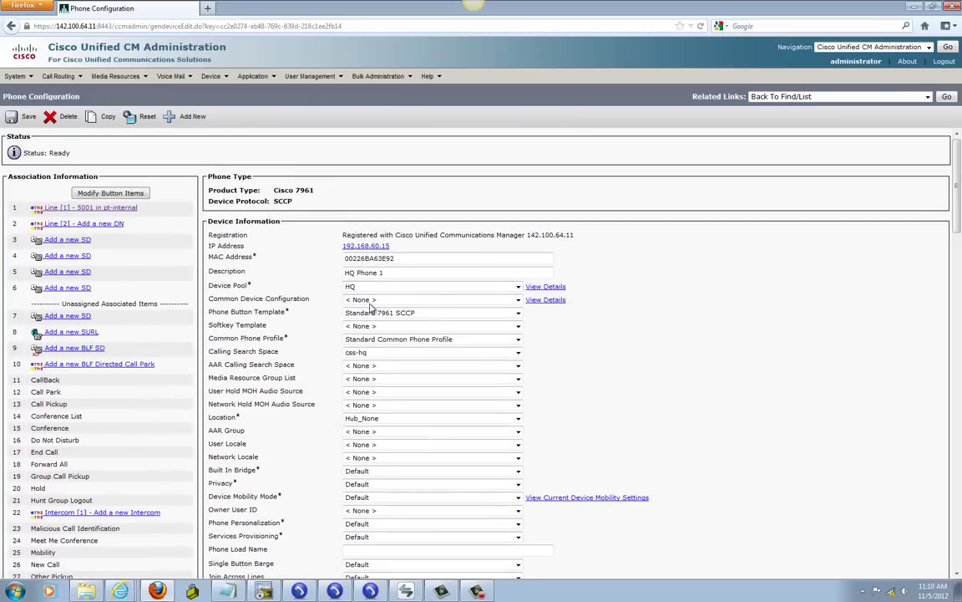
{"action": "left_click", "coordinate": [517, 313]}
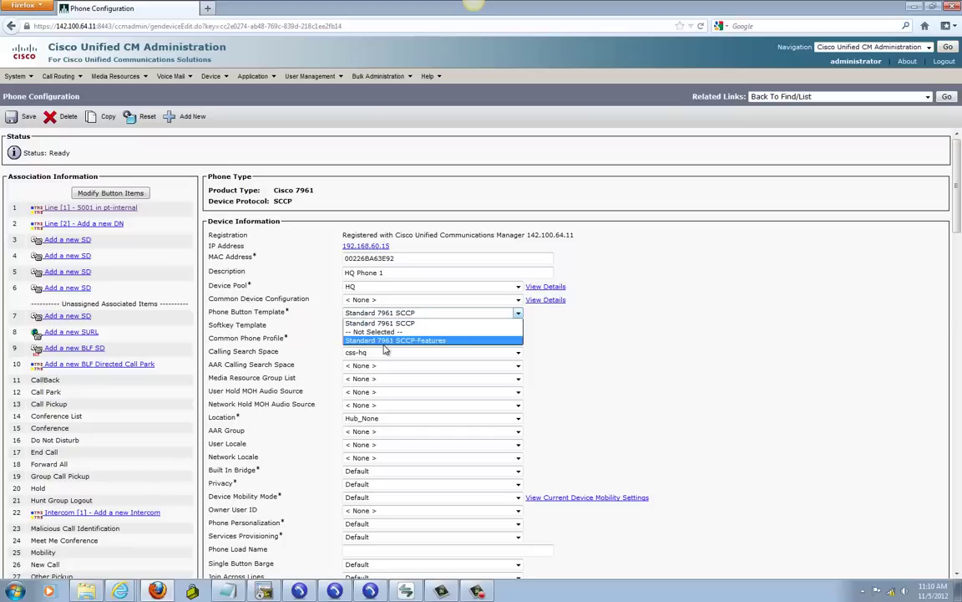
{"action": "left_click", "coordinate": [377, 341]}
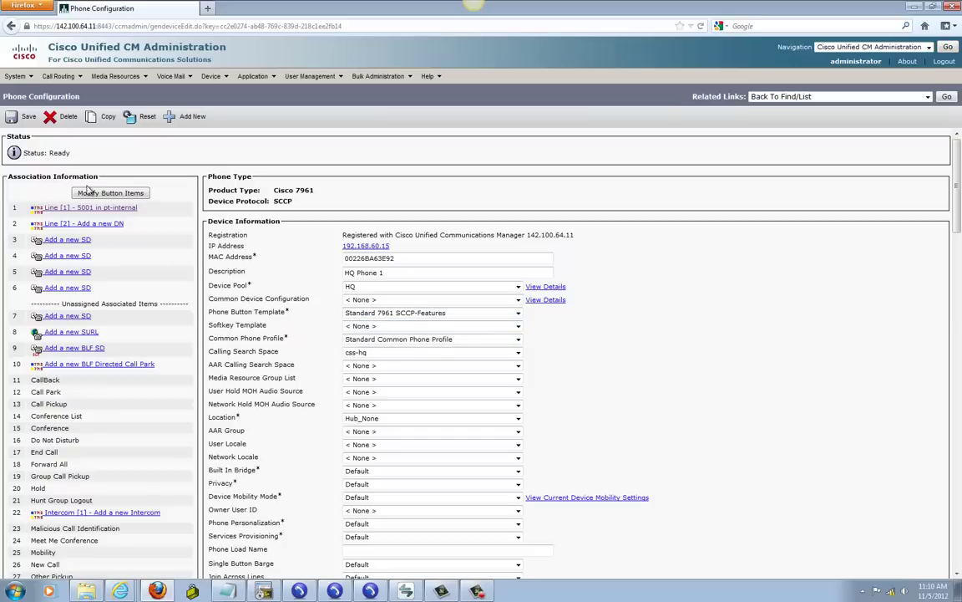
{"action": "left_click", "coordinate": [25, 117]}
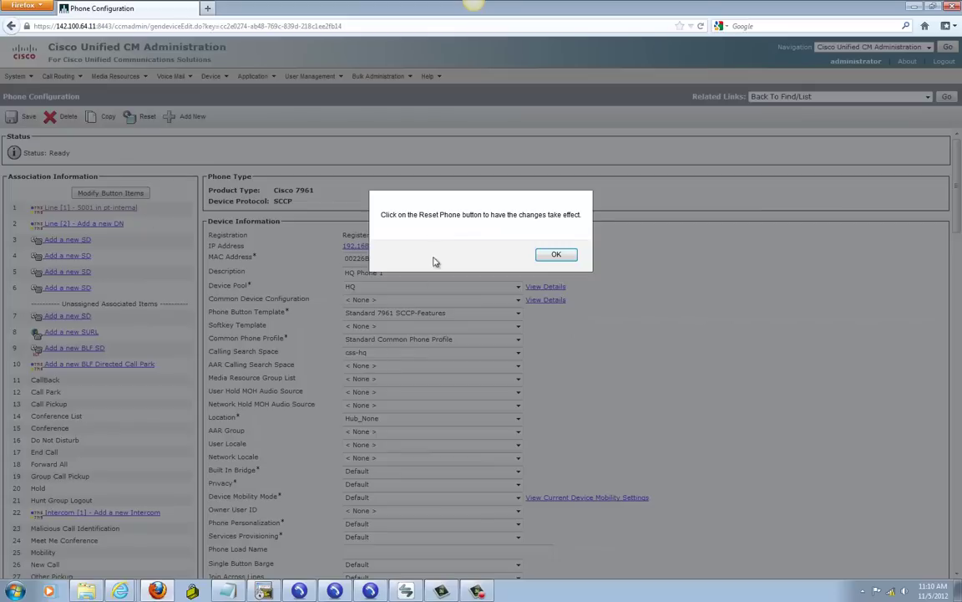
{"action": "left_click", "coordinate": [555, 254]}
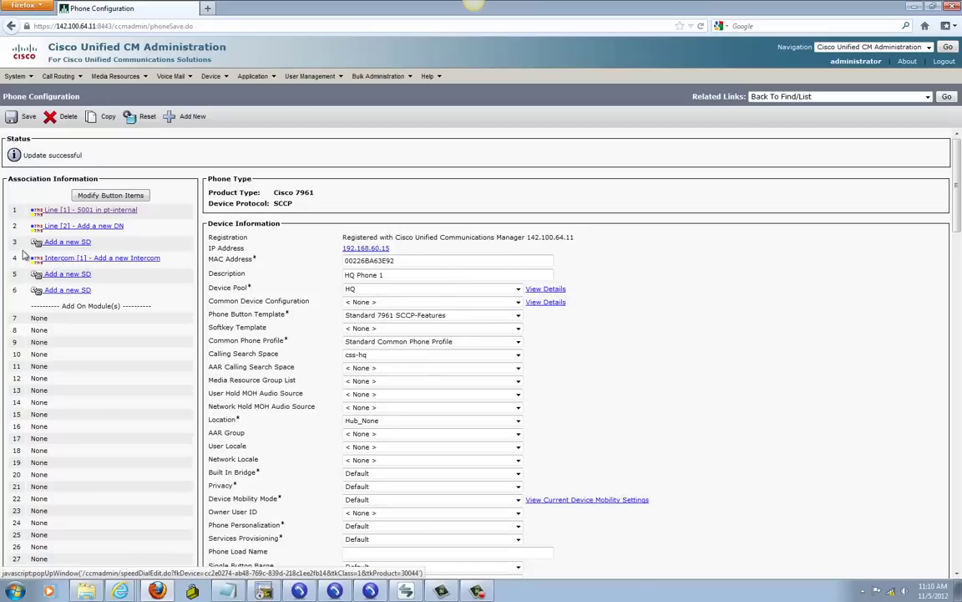
- Add a new intercom line on HQ Phone 1 with directory number 7005, checking the number in the Notepad lab notes
{"action": "left_click", "coordinate": [83, 258]}
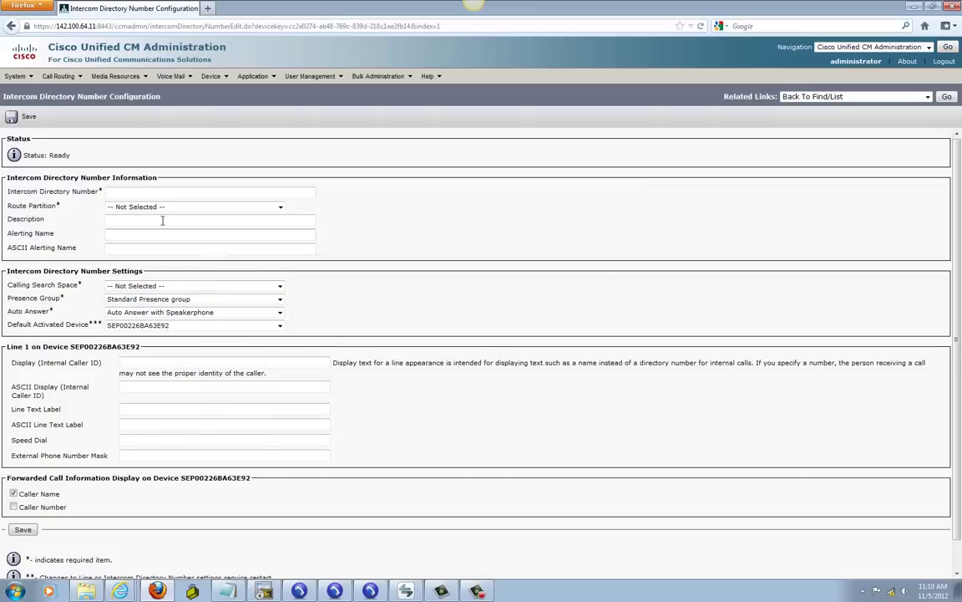
{"action": "type", "text": "7500"}
{"action": "left_click", "coordinate": [234, 594]}
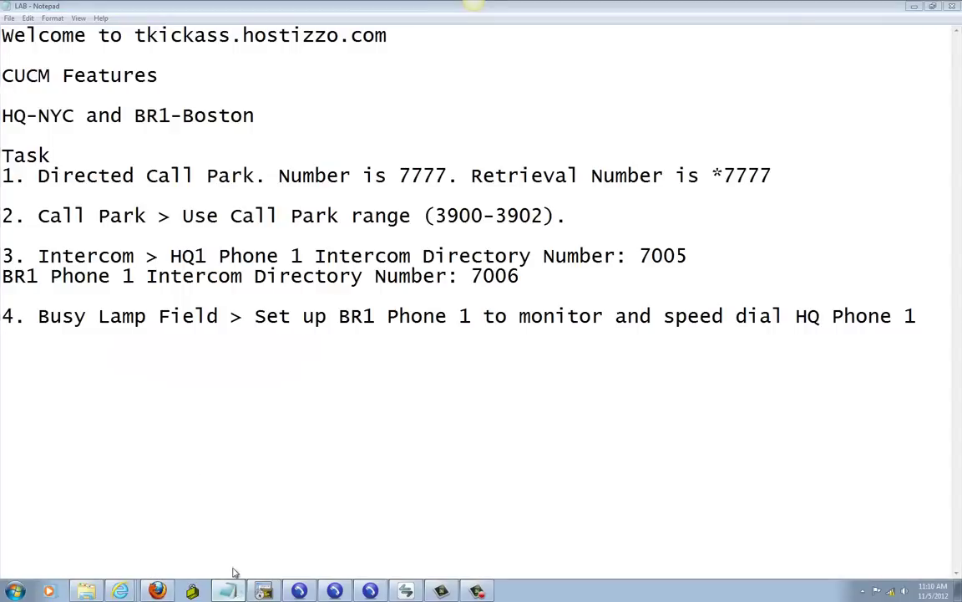
{"action": "left_click", "coordinate": [237, 595]}
{"action": "key", "text": "BackSpace"}
{"action": "key", "text": "BackSpace"}
{"action": "key", "text": "BackSpace"}
{"action": "type", "text": "005"}
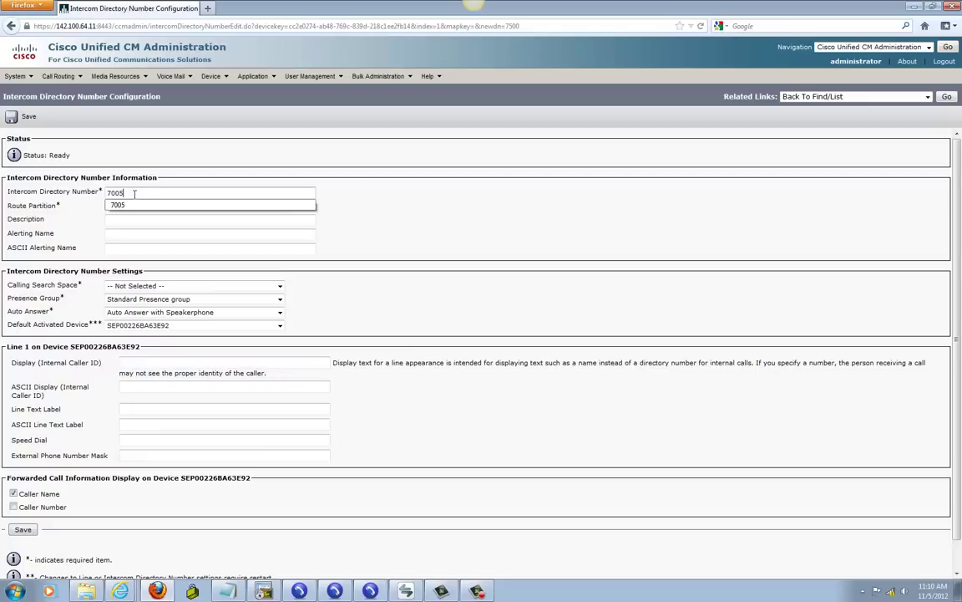
{"action": "left_click", "coordinate": [421, 206]}
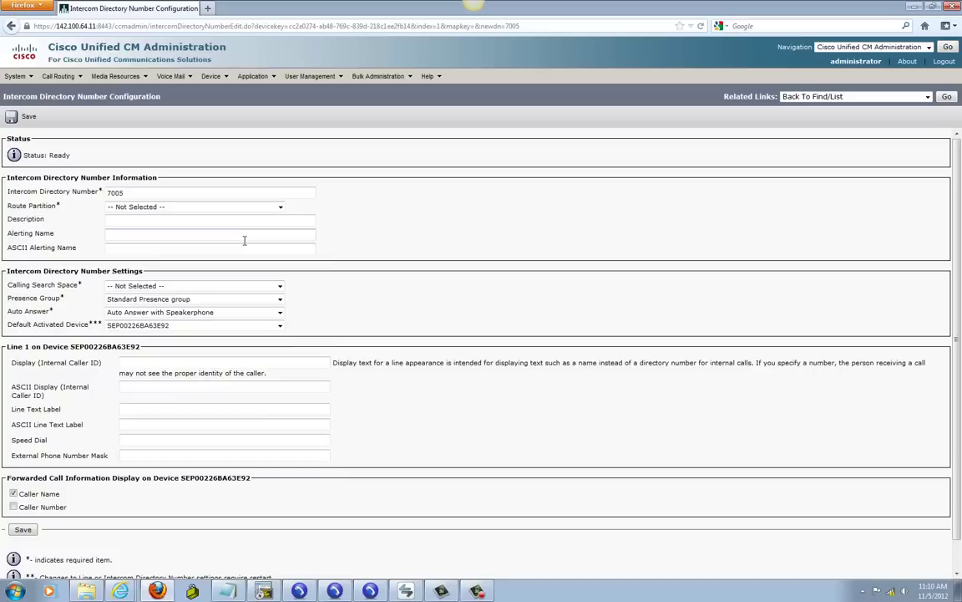
- Set the intercom line's route partition to pt-intercom and its calling search space to pt-intercom_GEN
{"action": "left_click", "coordinate": [164, 208]}
{"action": "left_click", "coordinate": [138, 222]}
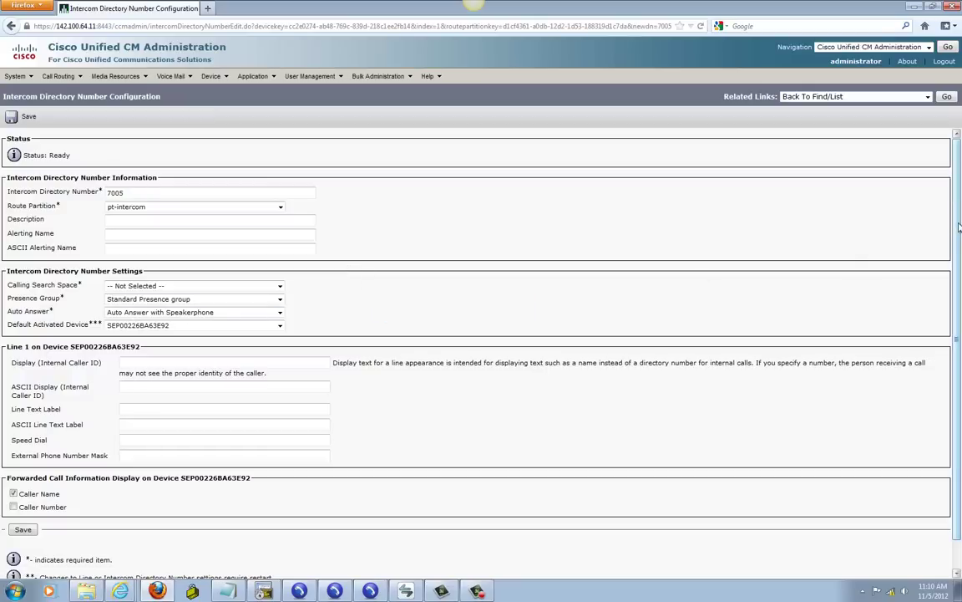
{"action": "scroll", "coordinate": [959, 226], "scroll_direction": "down", "scroll_amount": 1}
{"action": "left_click", "coordinate": [146, 270]}
{"action": "left_click", "coordinate": [140, 280]}
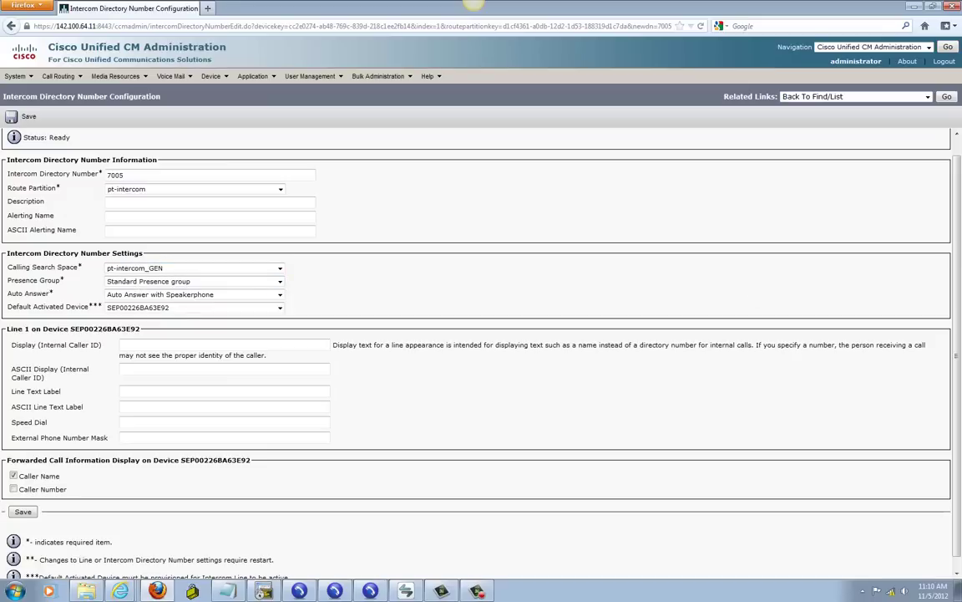
- Label HQ Phone 1's intercom line "Intercom 7006", set its speed dial to 7006, and save the intercom directory number
{"action": "scroll", "coordinate": [961, 266], "scroll_direction": "down", "scroll_amount": 1}
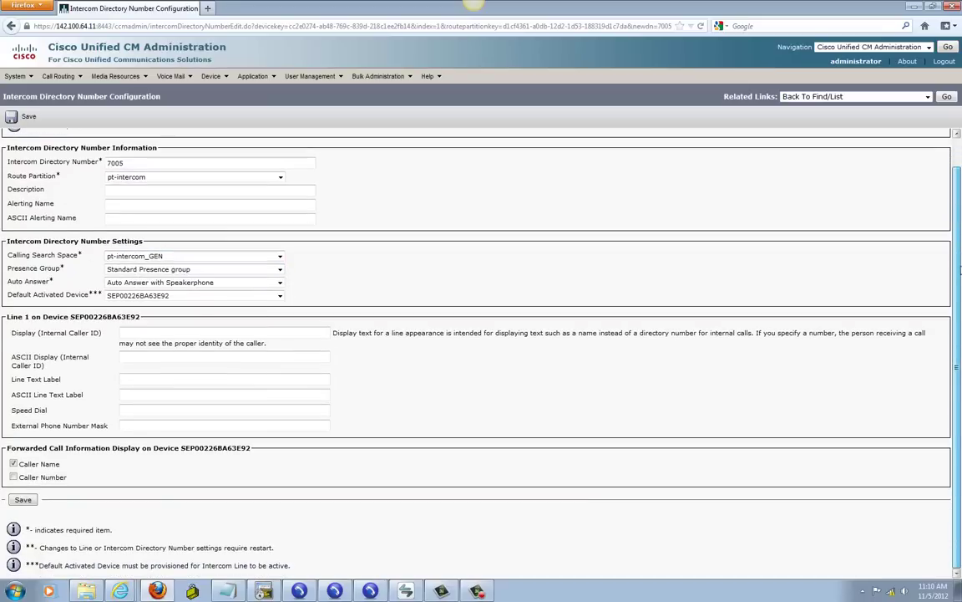
{"action": "left_click", "coordinate": [153, 333]}
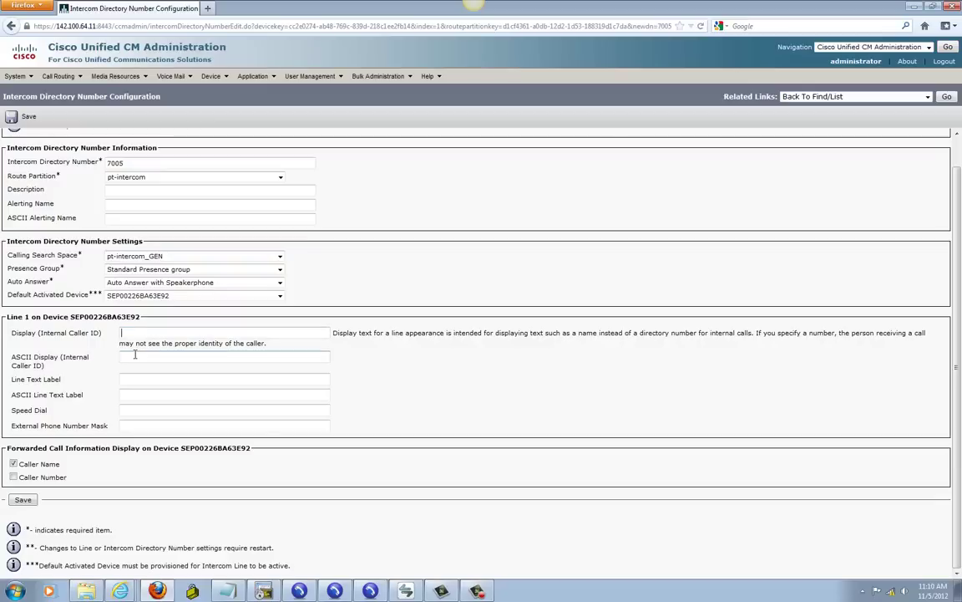
{"action": "left_click", "coordinate": [133, 379]}
{"action": "type", "text": "In"}
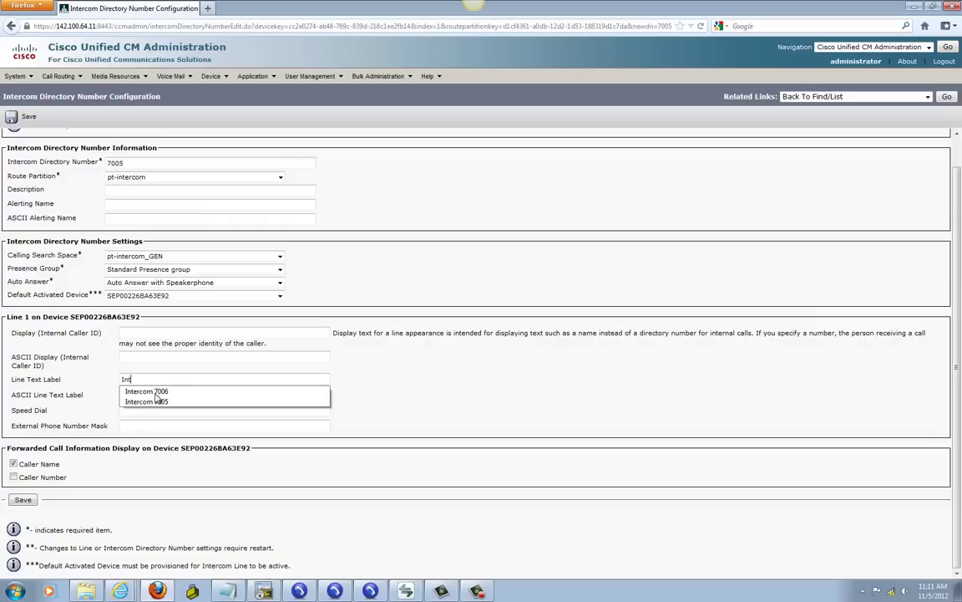
{"action": "type", "text": "t"}
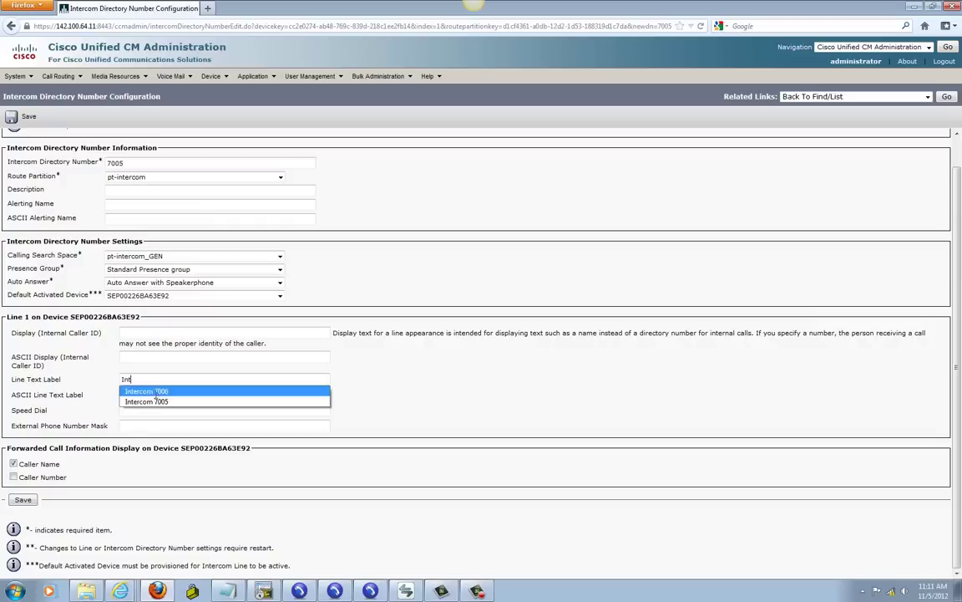
{"action": "left_click", "coordinate": [156, 401]}
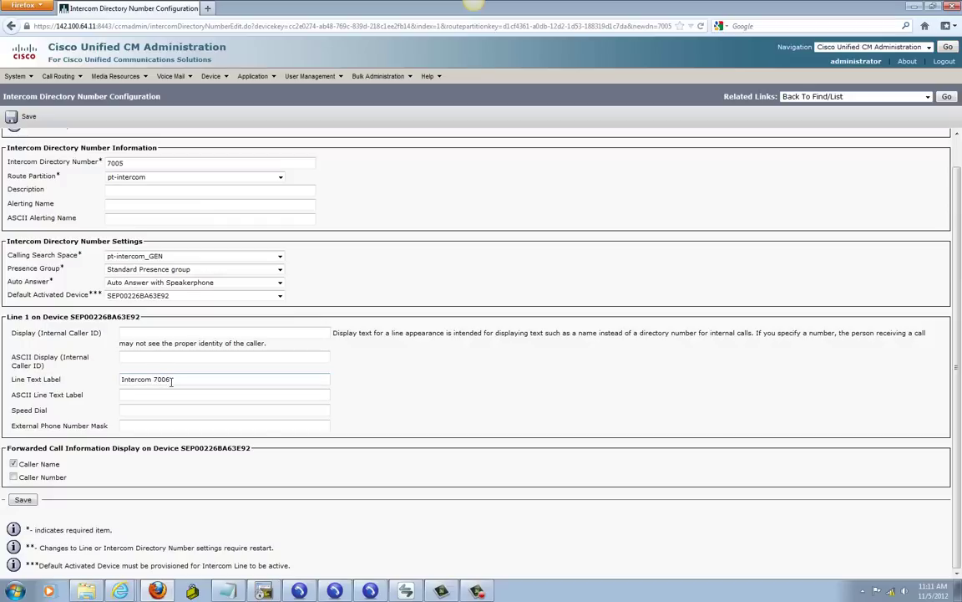
{"action": "left_click", "coordinate": [128, 411]}
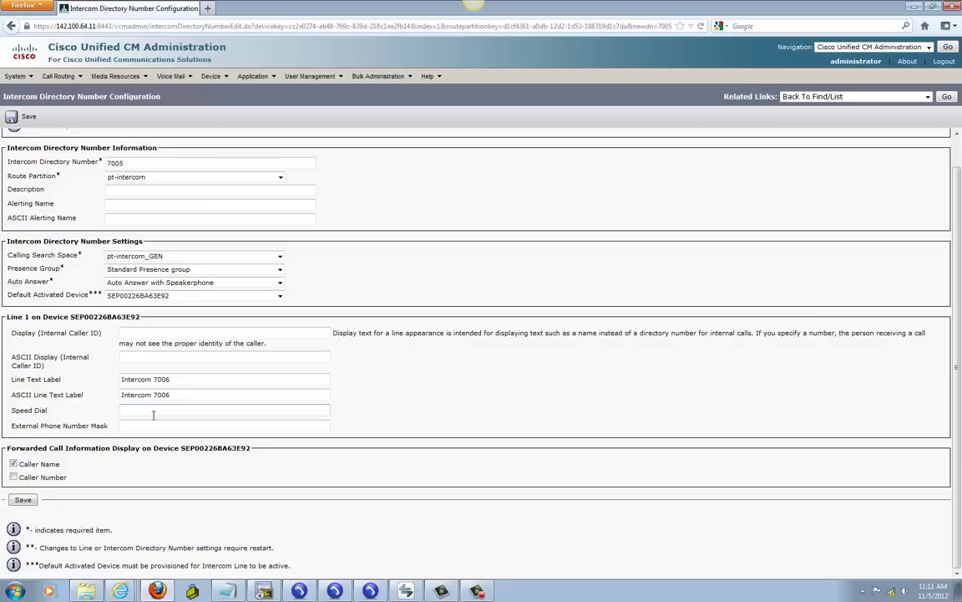
{"action": "type", "text": "7006"}
{"action": "left_click", "coordinate": [133, 422]}
{"action": "left_click", "coordinate": [24, 499]}
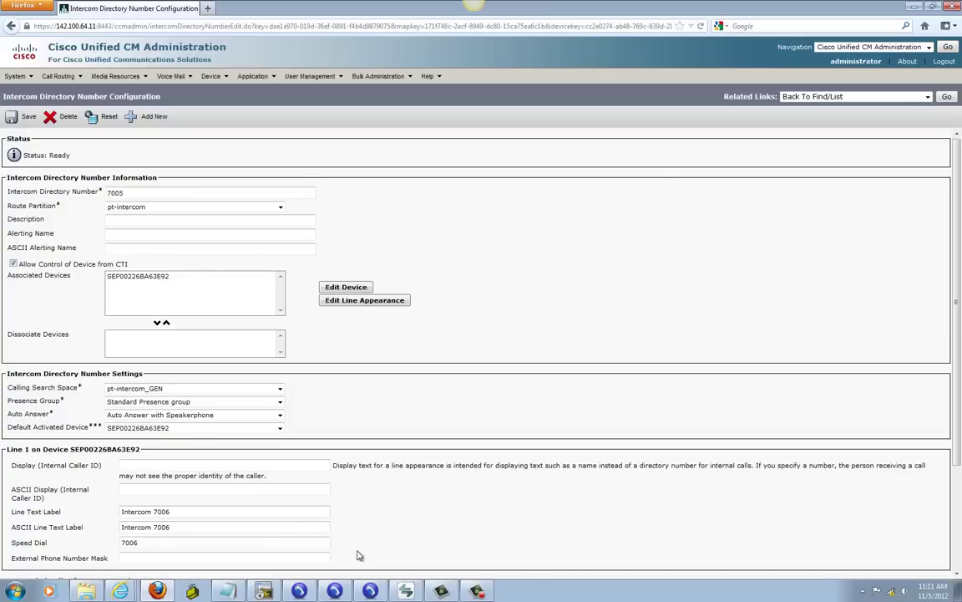
- Open BR1 Phone 1 from the phone list, set its phone button template to Standard 7961 SCCP-Features, and save
{"action": "left_click", "coordinate": [210, 76]}
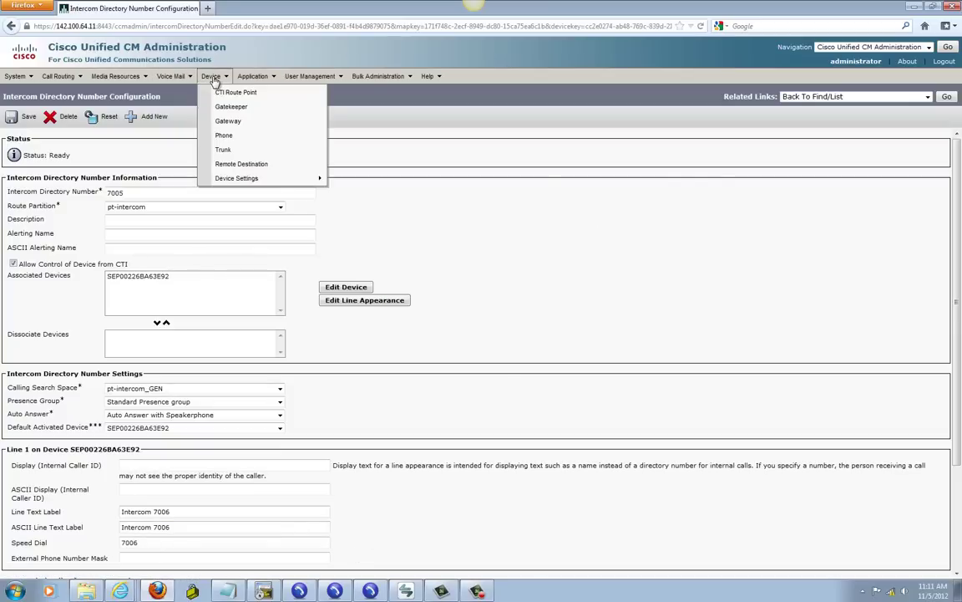
{"action": "left_click", "coordinate": [224, 139]}
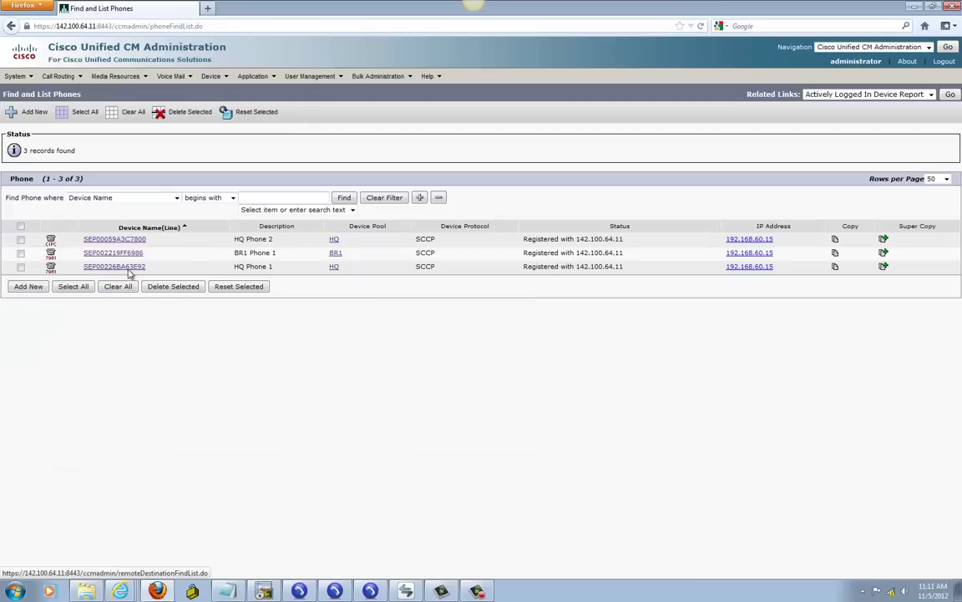
{"action": "left_click", "coordinate": [115, 254]}
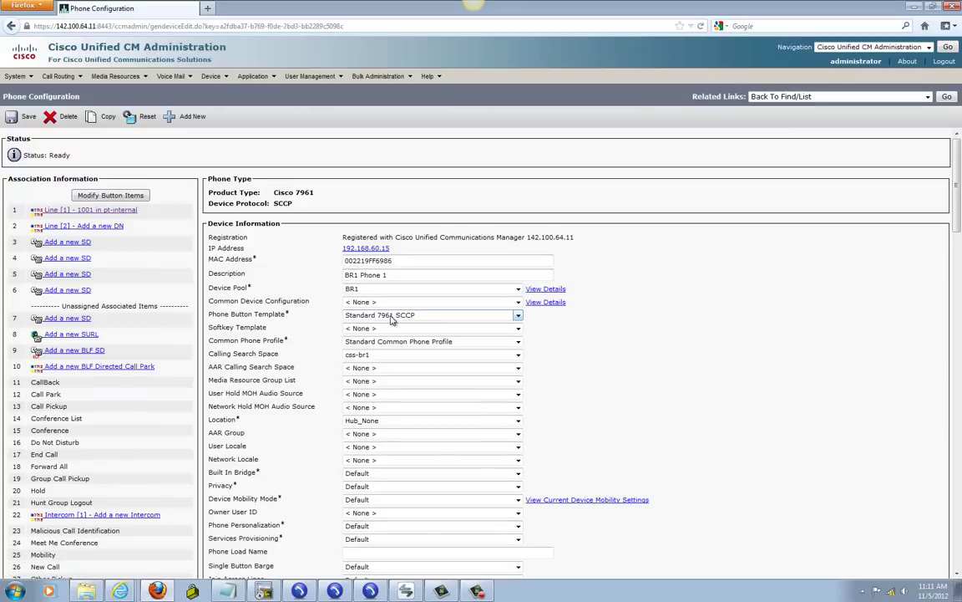
{"action": "left_click", "coordinate": [392, 315]}
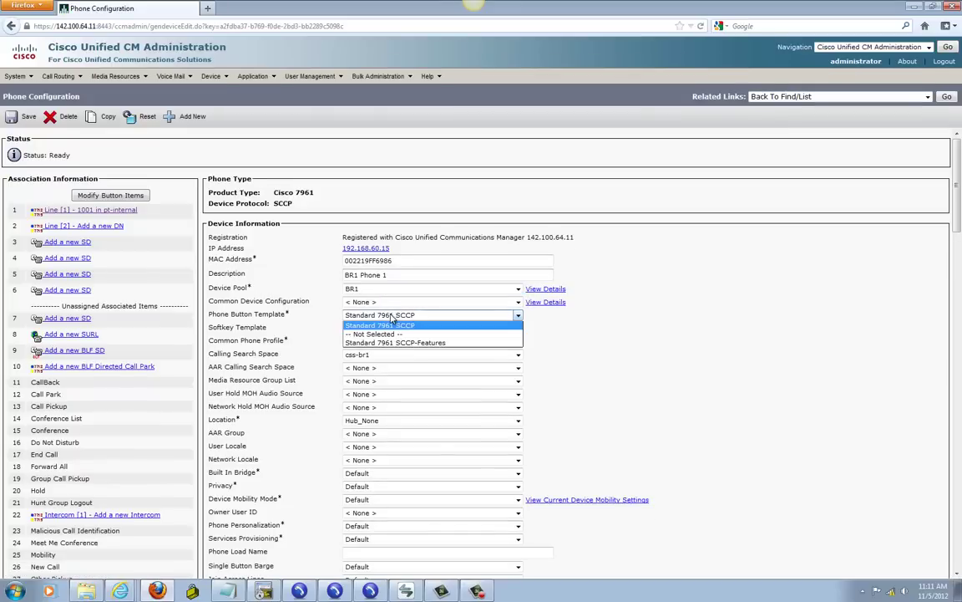
{"action": "left_click", "coordinate": [395, 342]}
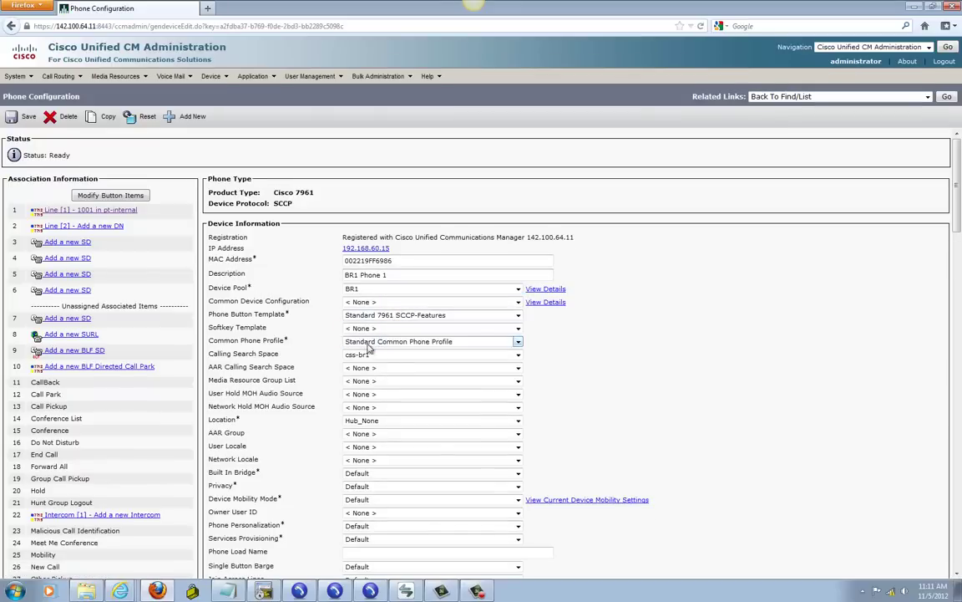
{"action": "left_click", "coordinate": [31, 114]}
{"action": "left_click", "coordinate": [551, 253]}
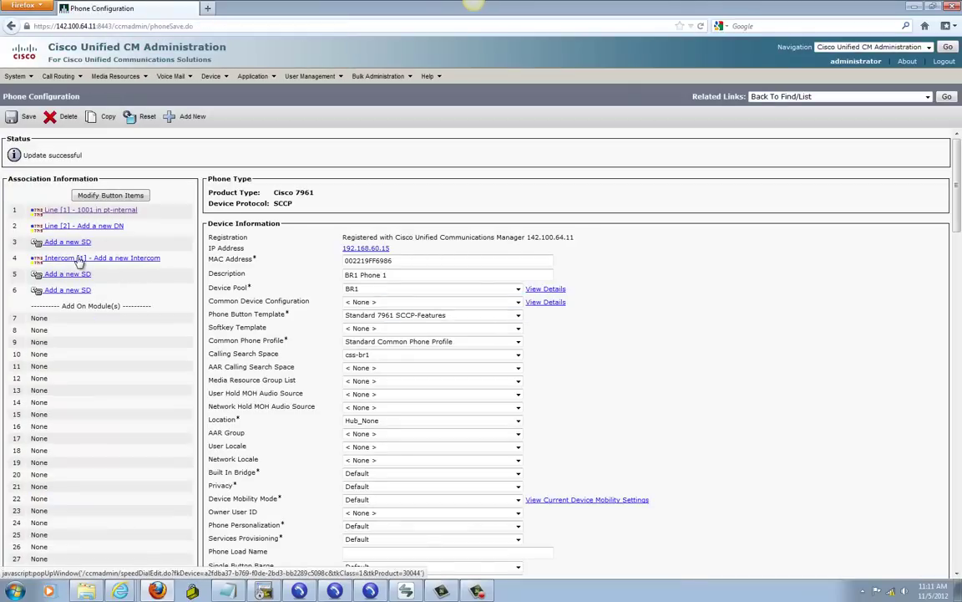
- Add a new intercom line on BR1 Phone 1 with directory number 7006
{"action": "left_click", "coordinate": [79, 259]}
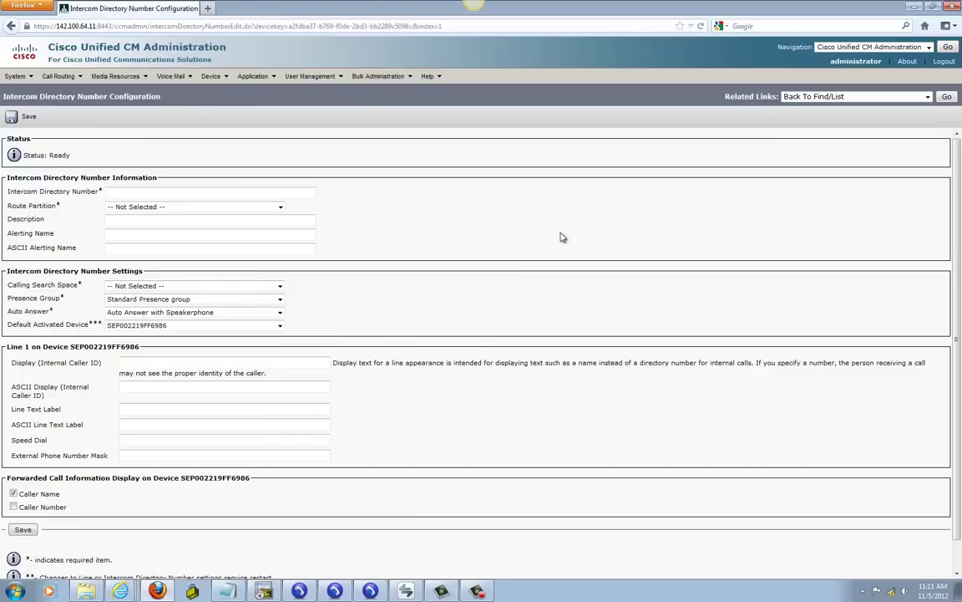
{"action": "left_click", "coordinate": [118, 193]}
{"action": "type", "text": "7006"}
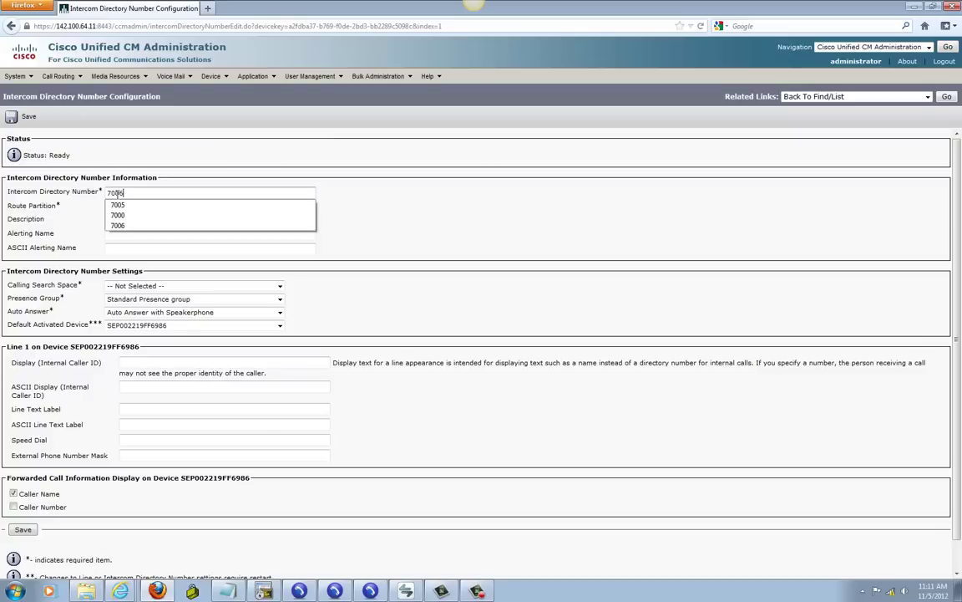
{"action": "key", "text": "Down"}
{"action": "key", "text": "Tab"}
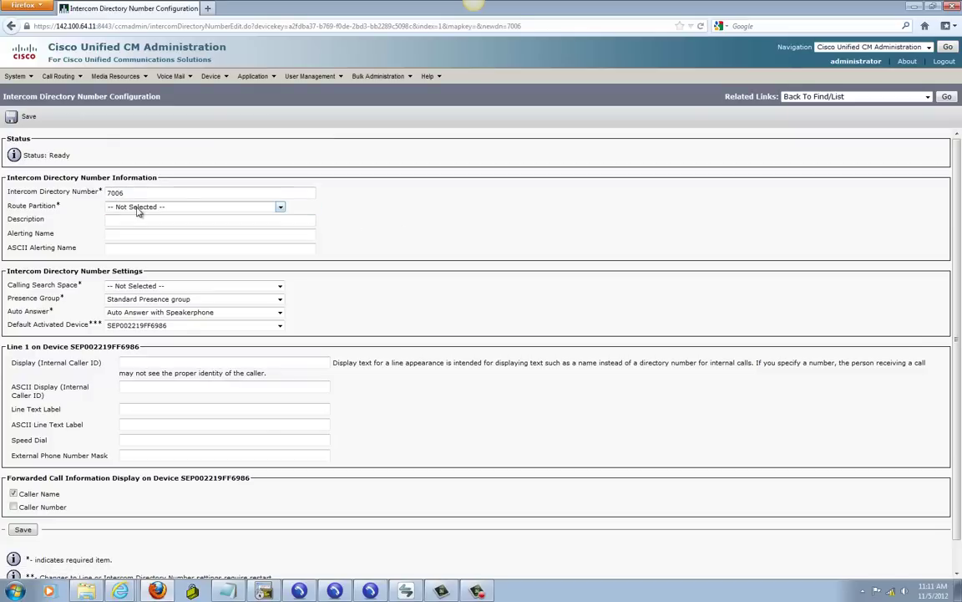
- Assign route partition pt-intercom and calling search space pt-intercom_GEN to BR1 Phone 1's intercom line
{"action": "left_click", "coordinate": [139, 211]}
{"action": "left_click", "coordinate": [125, 226]}
{"action": "left_click", "coordinate": [142, 285]}
{"action": "left_click", "coordinate": [131, 306]}
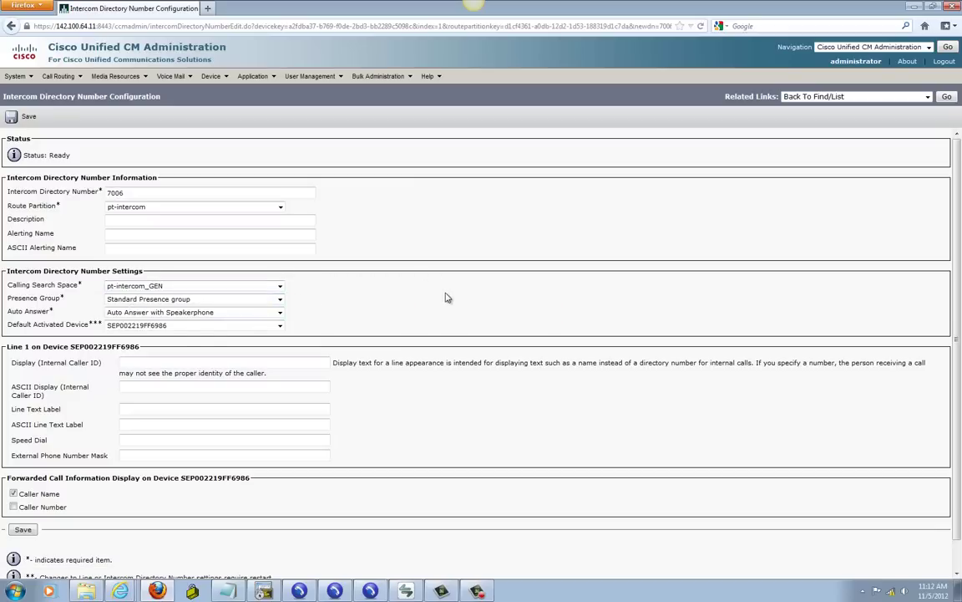
- Label BR1 Phone 1's intercom line "Intercom 7005", set its speed dial to 7005, and save the intercom directory number
{"action": "left_click_drag", "start_coordinate": [958, 273], "coordinate": [961, 358]}
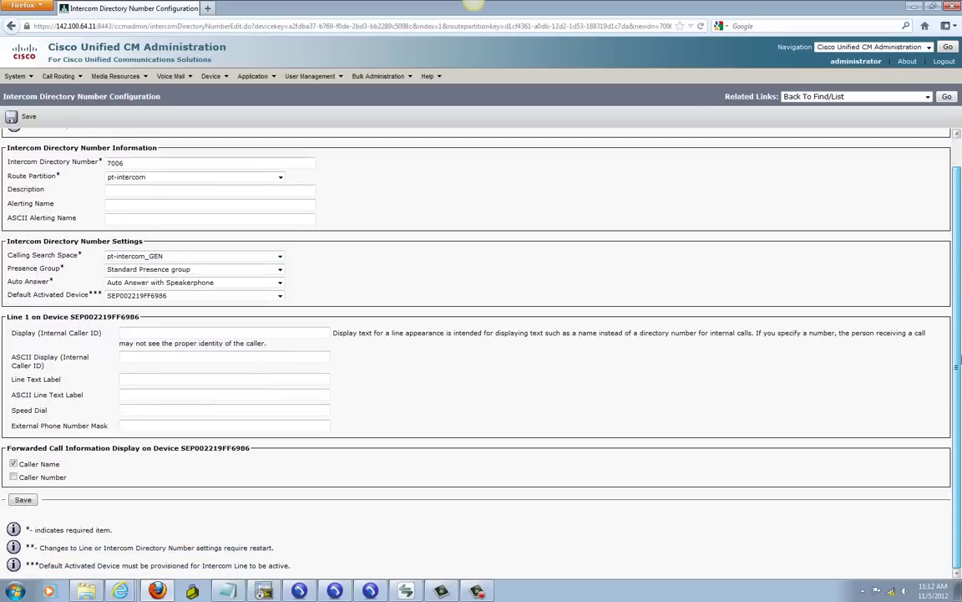
{"action": "left_click", "coordinate": [132, 380]}
{"action": "type", "text": "Inter"}
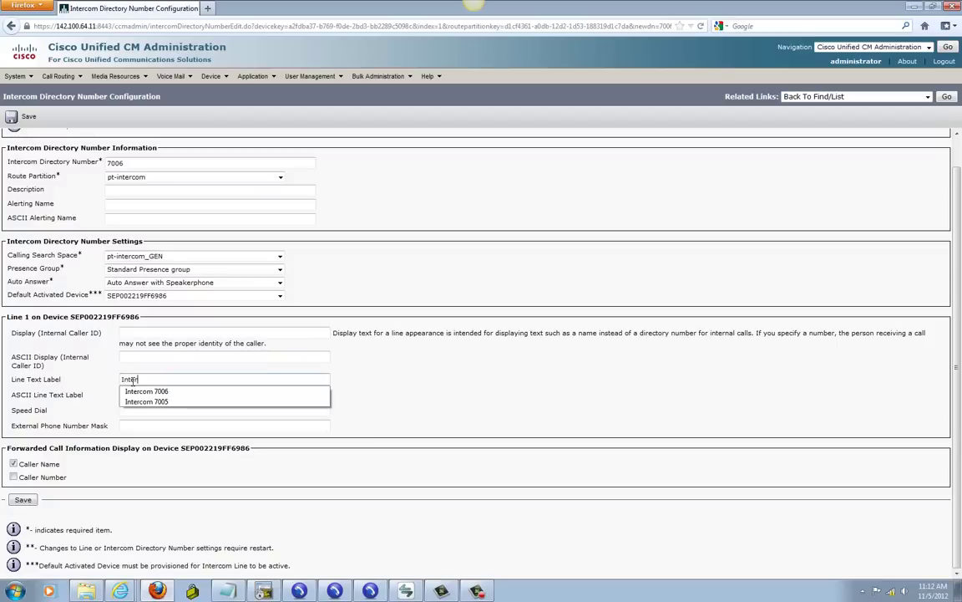
{"action": "left_click", "coordinate": [167, 402]}
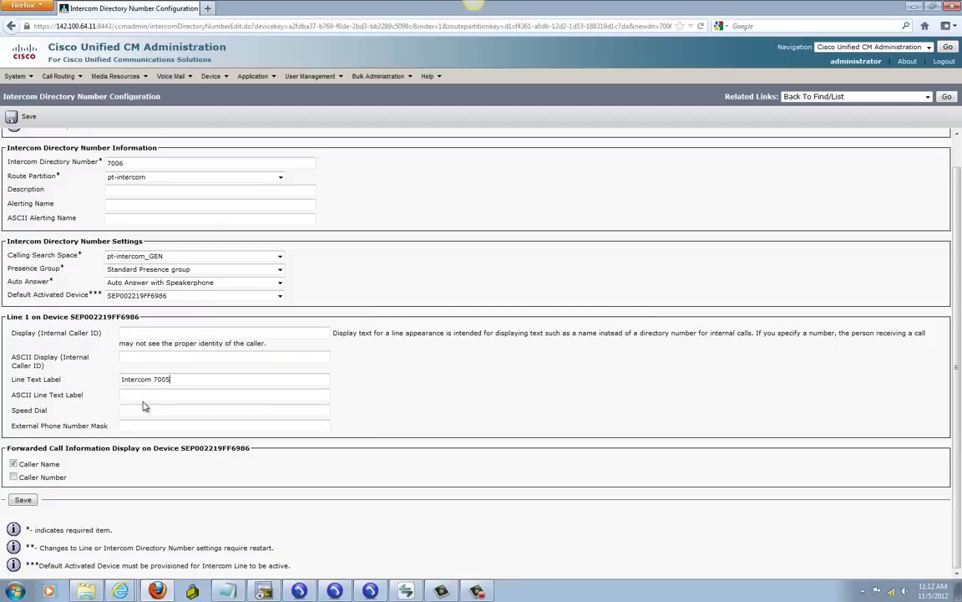
{"action": "left_click", "coordinate": [302, 391]}
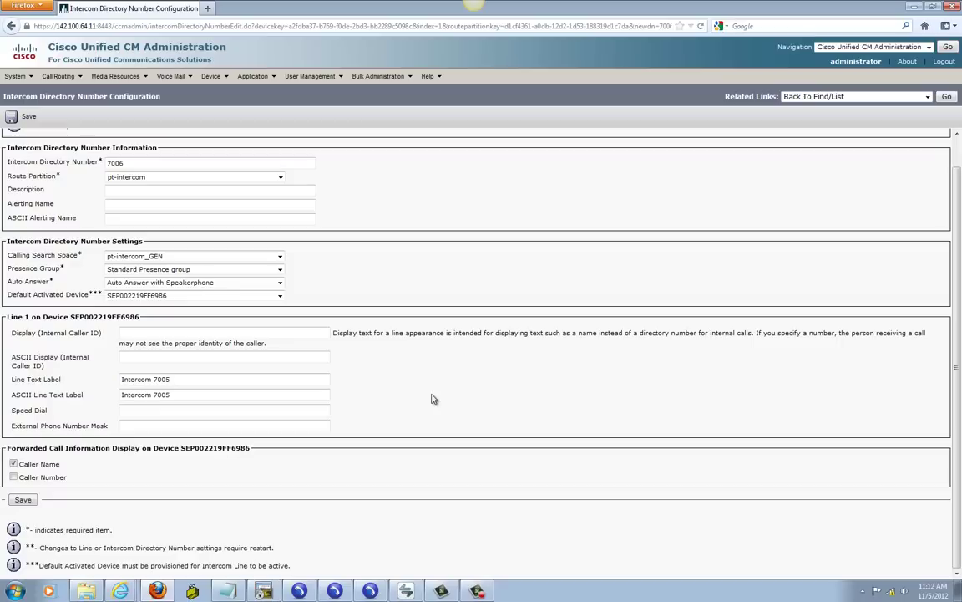
{"action": "left_click", "coordinate": [136, 410]}
{"action": "type", "text": "700"}
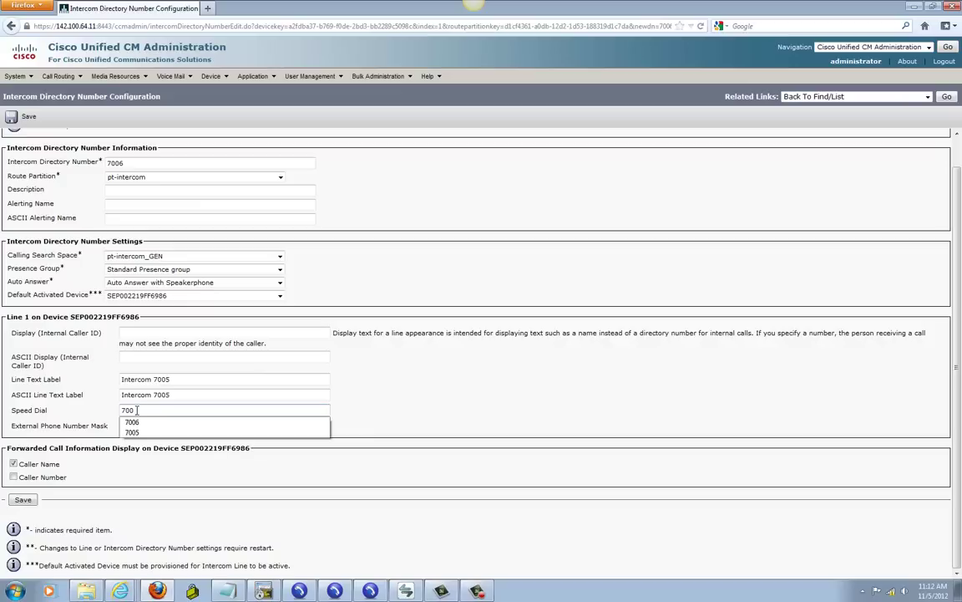
{"action": "type", "text": "5"}
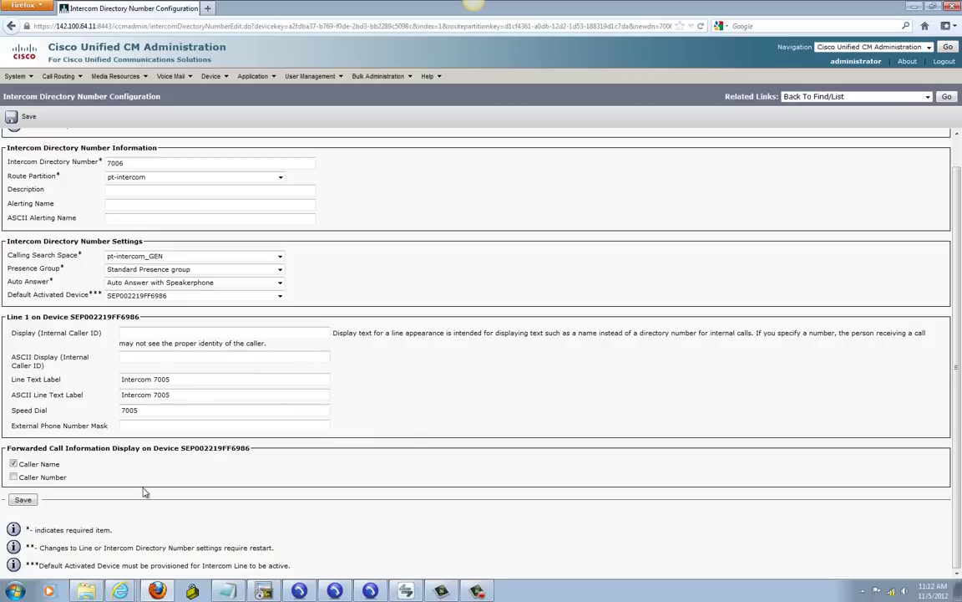
{"action": "left_click", "coordinate": [23, 500]}
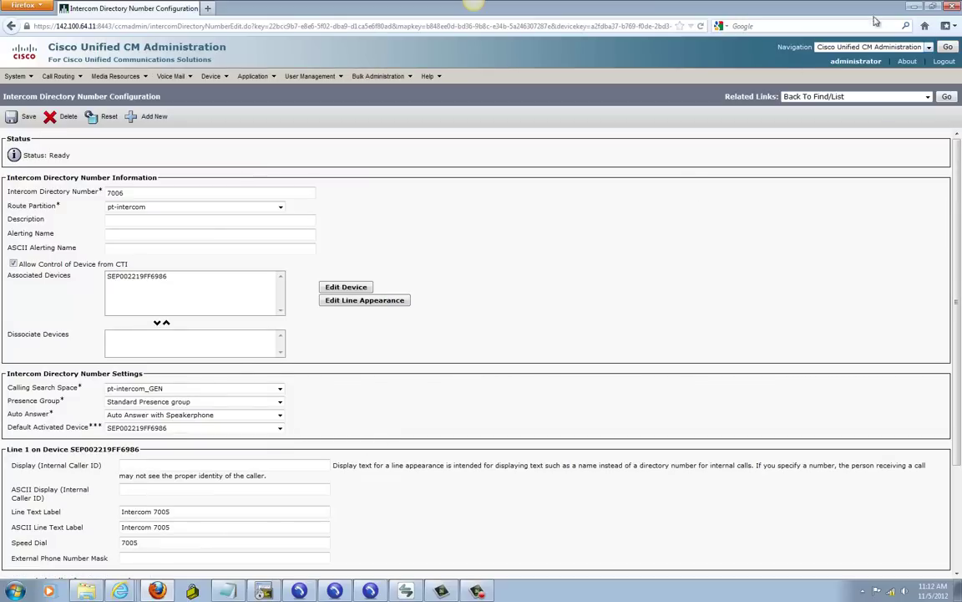
- Test the intercom by calling 7006 from HQ Phone 1's softphone, mute both softphones, end the call, and return to CM Administration
{"action": "left_click", "coordinate": [299, 591]}
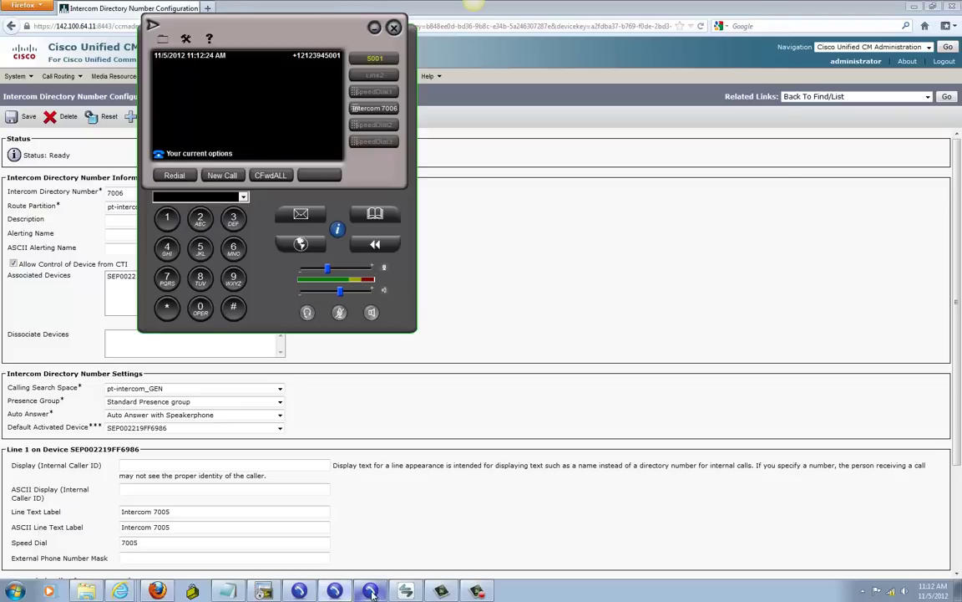
{"action": "left_click", "coordinate": [334, 591]}
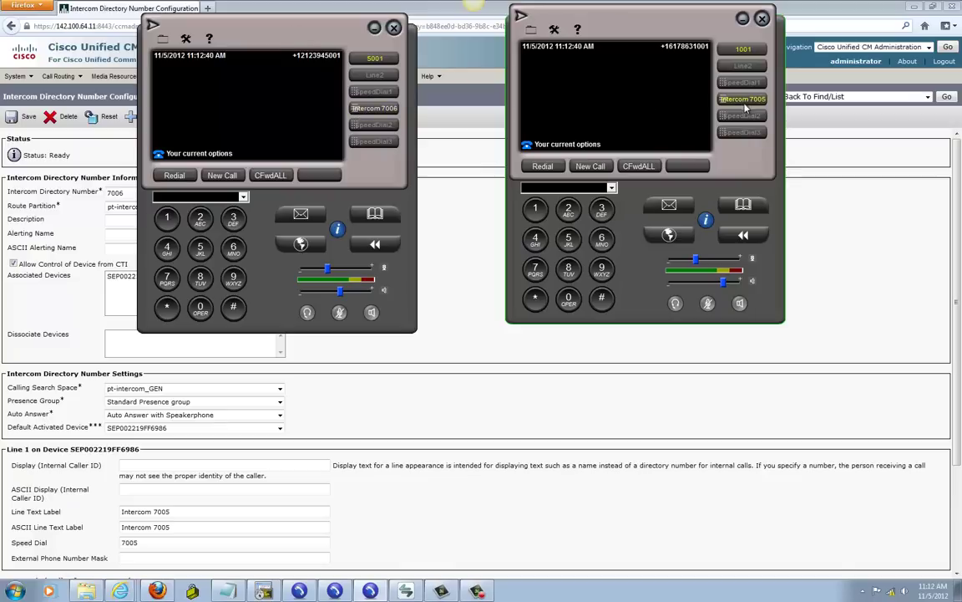
{"action": "left_click", "coordinate": [361, 110]}
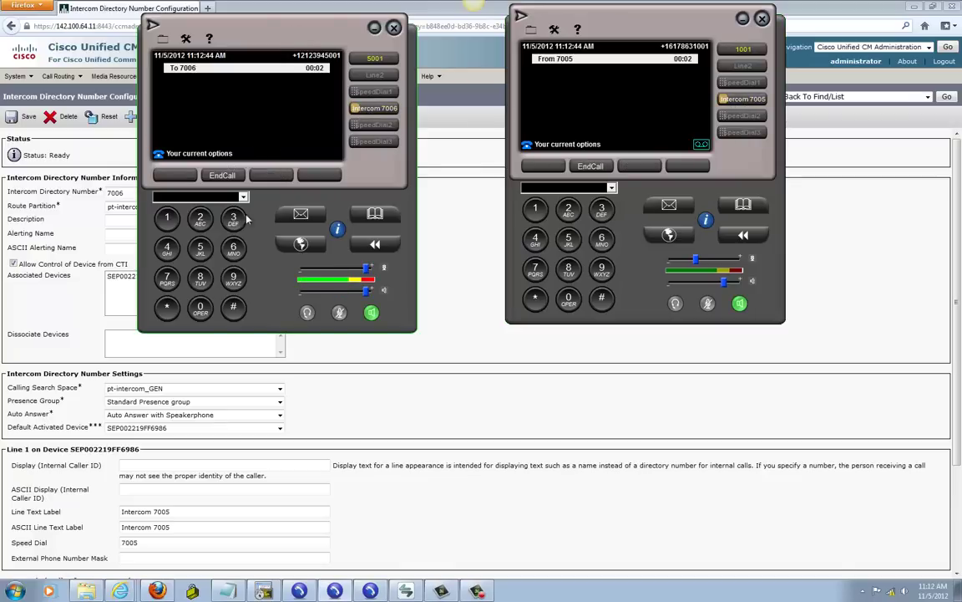
{"action": "left_click", "coordinate": [340, 311]}
{"action": "left_click", "coordinate": [708, 303]}
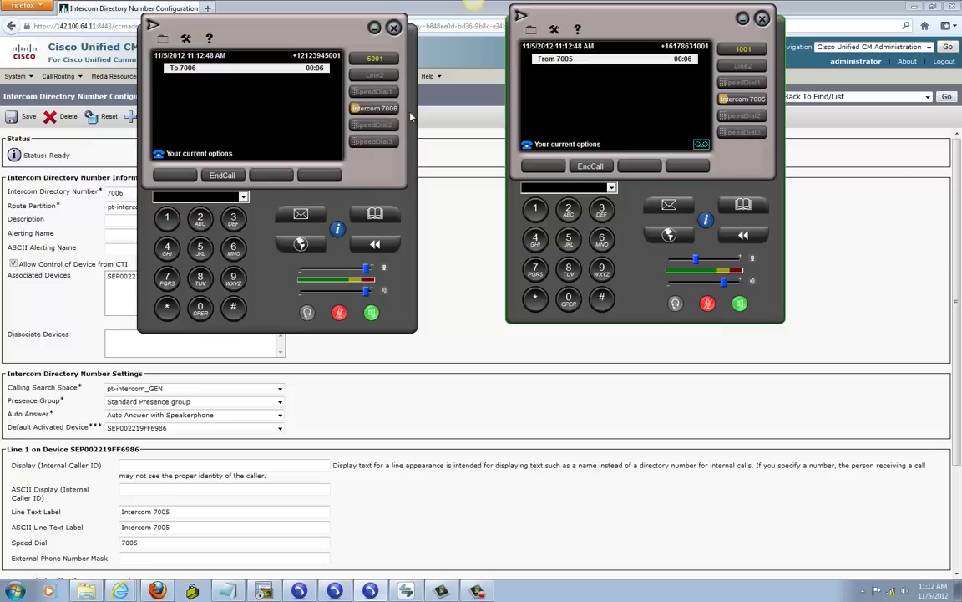
{"action": "left_click", "coordinate": [221, 176]}
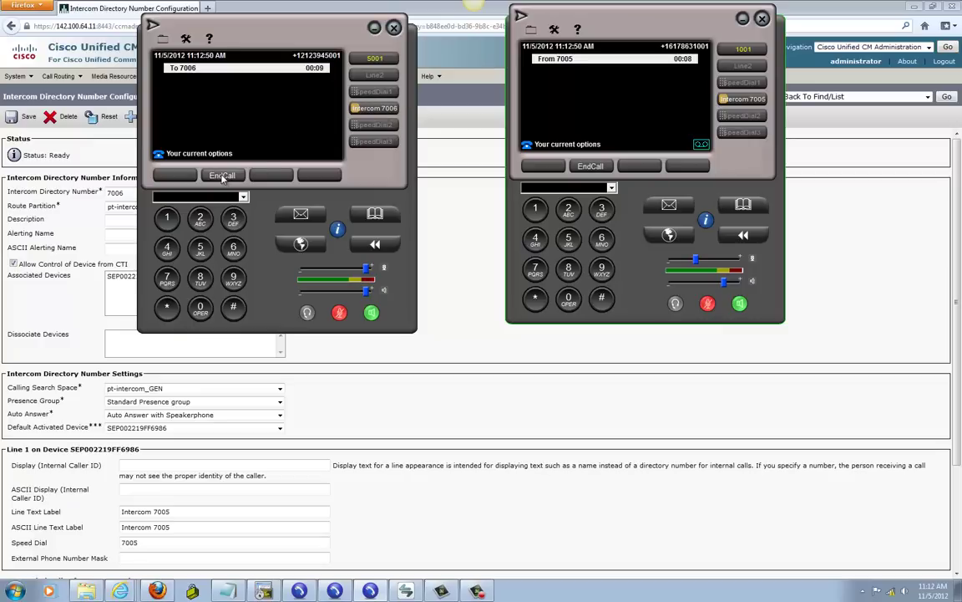
{"action": "left_click", "coordinate": [422, 395]}
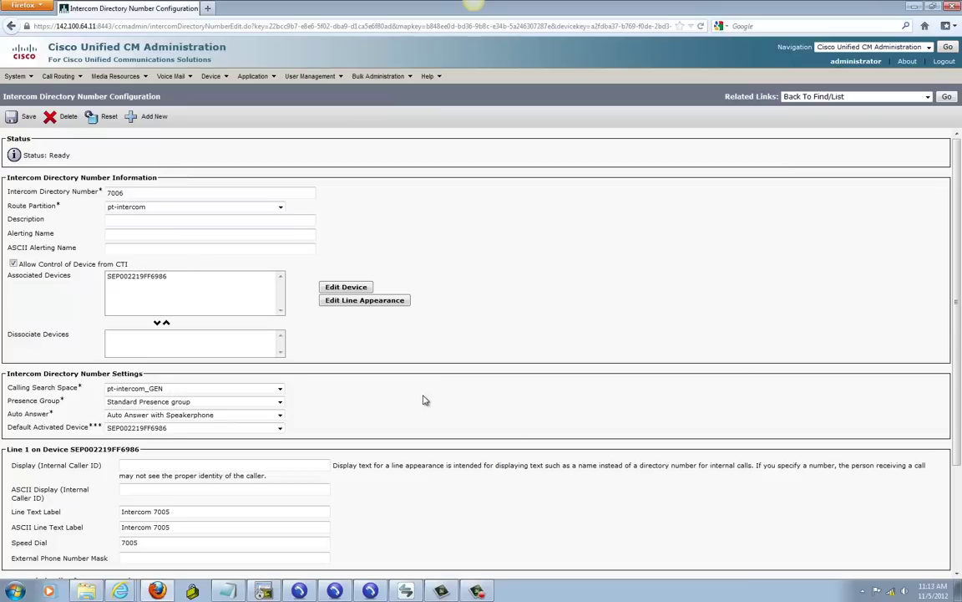
- Check the busy lamp field task in the Notepad lab notes and open the phone button template list in CM Administration
{"action": "left_click", "coordinate": [228, 591]}
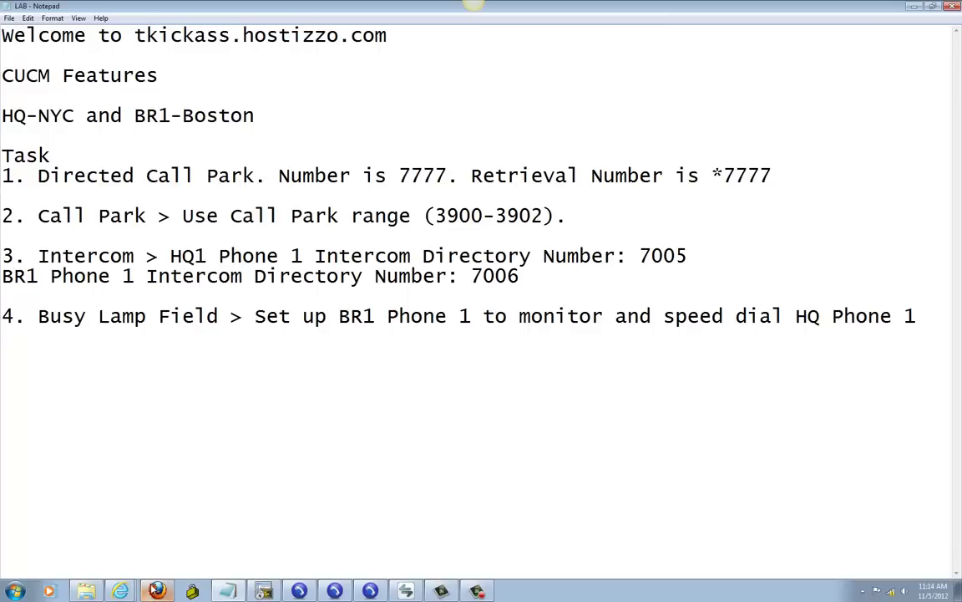
{"action": "key", "text": "alt+Tab"}
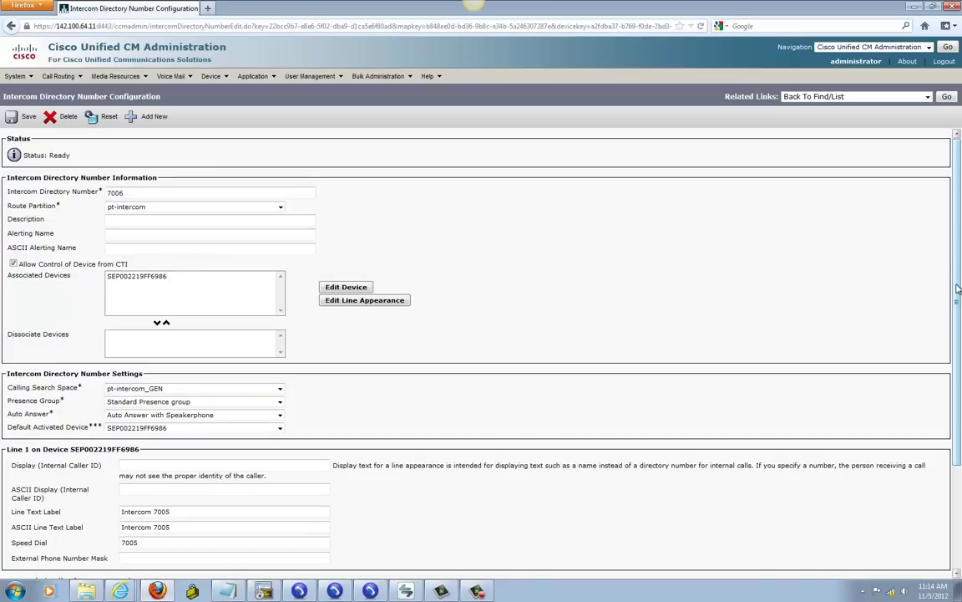
{"action": "mouse_move", "coordinate": [215, 76]}
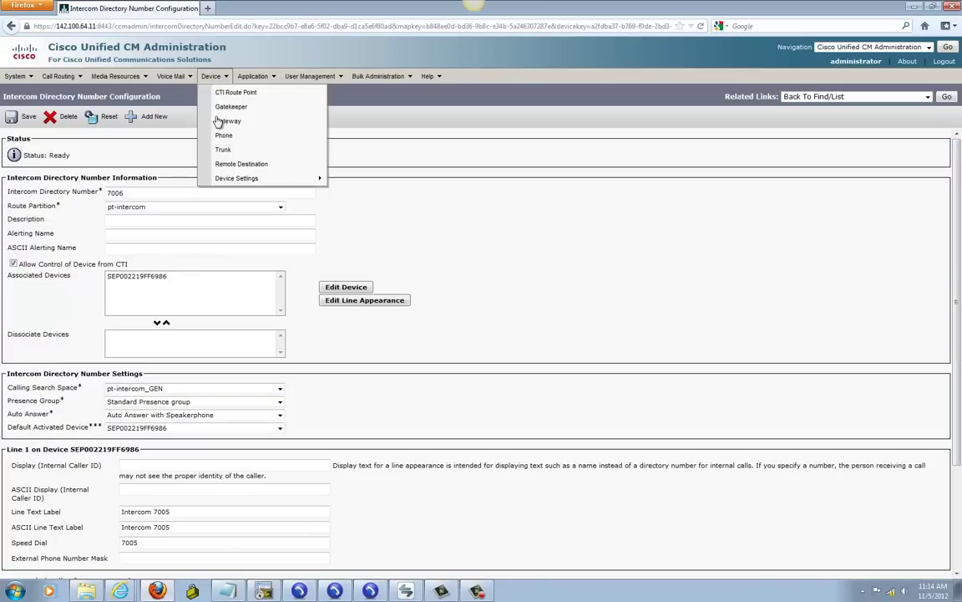
{"action": "mouse_move", "coordinate": [218, 178]}
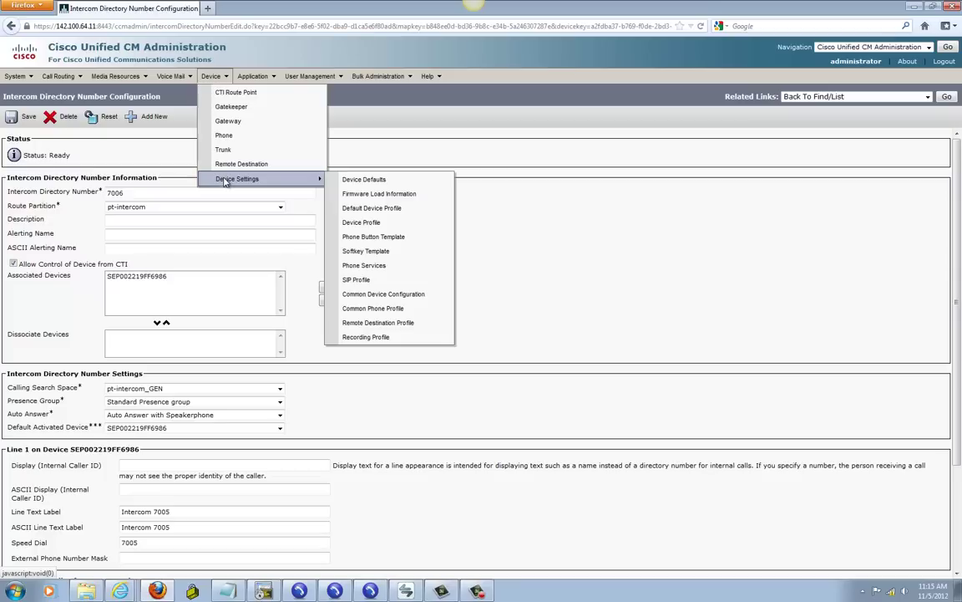
{"action": "left_click", "coordinate": [367, 239]}
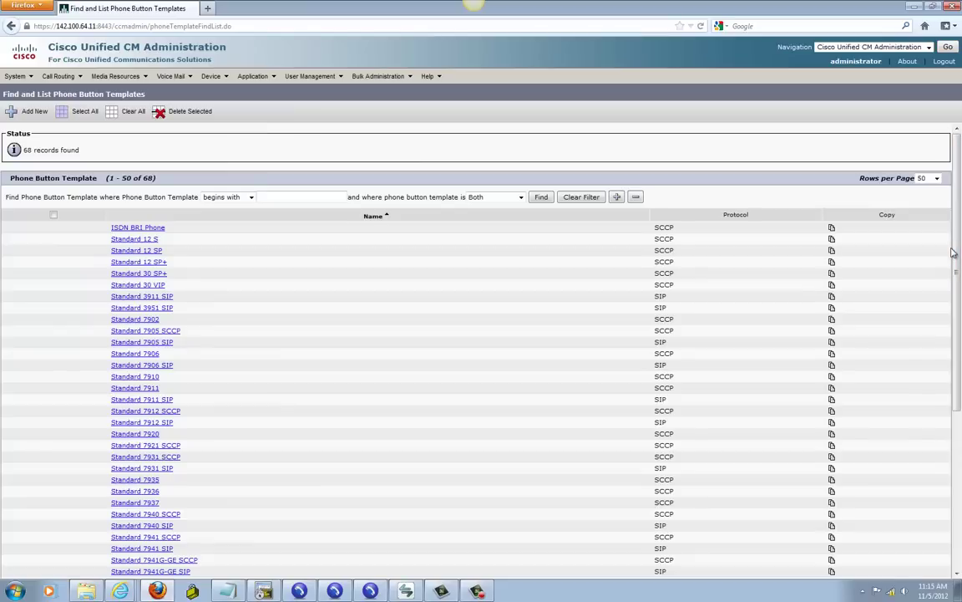
- Set button 6 of the Standard 7961 SCCP-Features phone button template to Speed Dial BLF and save the template
{"action": "left_click_drag", "start_coordinate": [953, 252], "coordinate": [960, 434]}
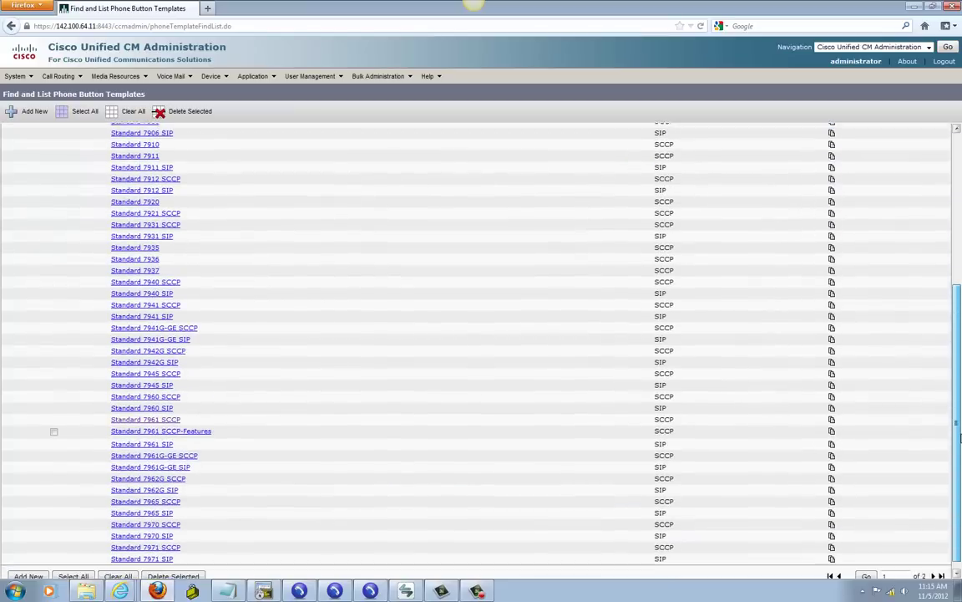
{"action": "left_click", "coordinate": [159, 422]}
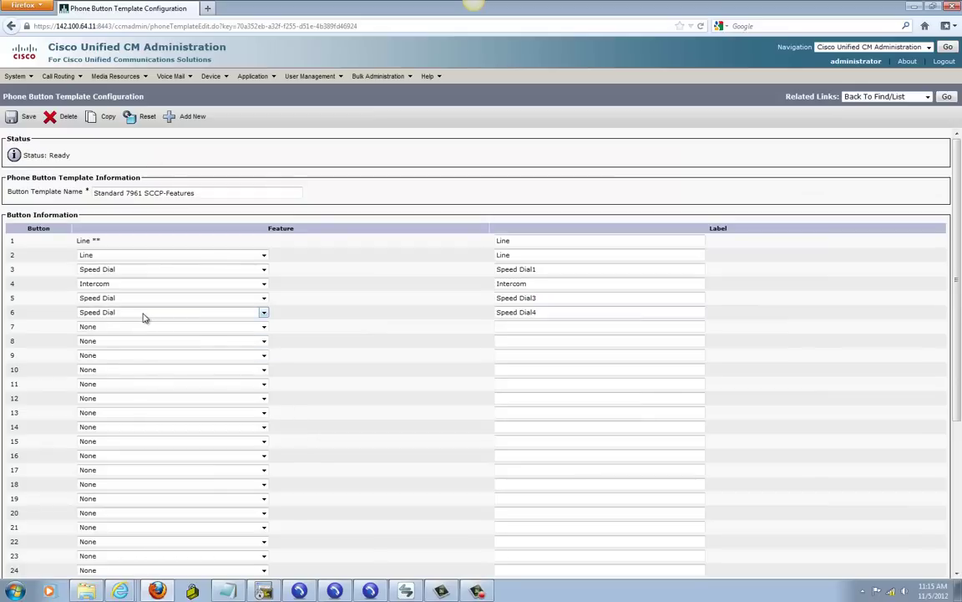
{"action": "left_click", "coordinate": [143, 316]}
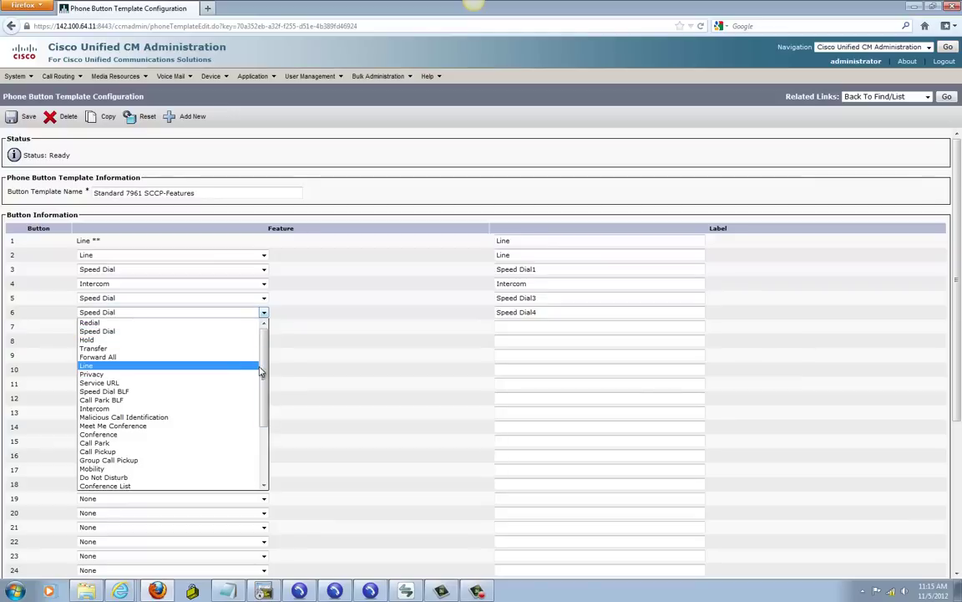
{"action": "left_click", "coordinate": [115, 393]}
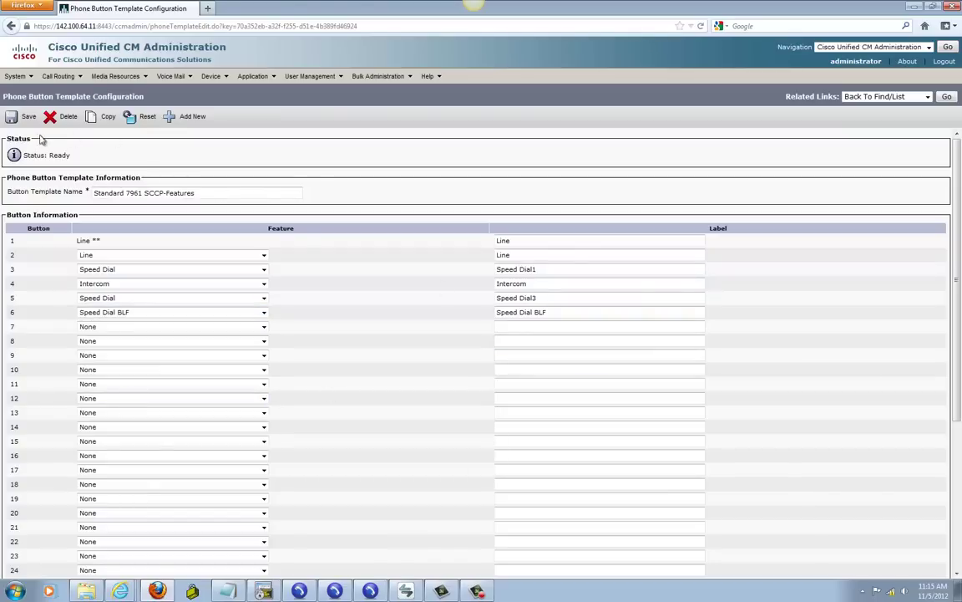
{"action": "left_click", "coordinate": [20, 117]}
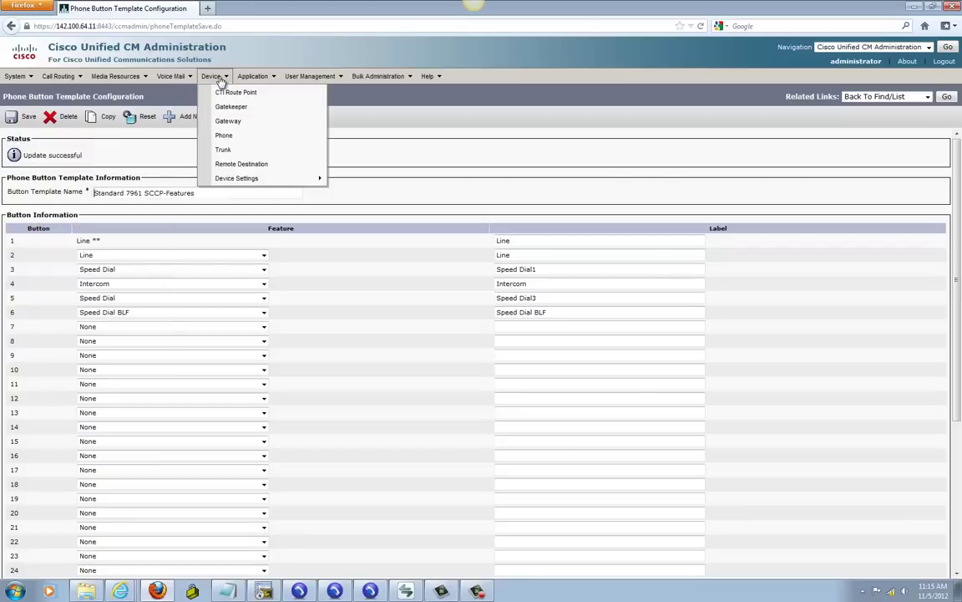
- Open BR1 Phone 1's configuration and start adding a new busy lamp field speed dial on button 6
{"action": "left_click", "coordinate": [224, 139]}
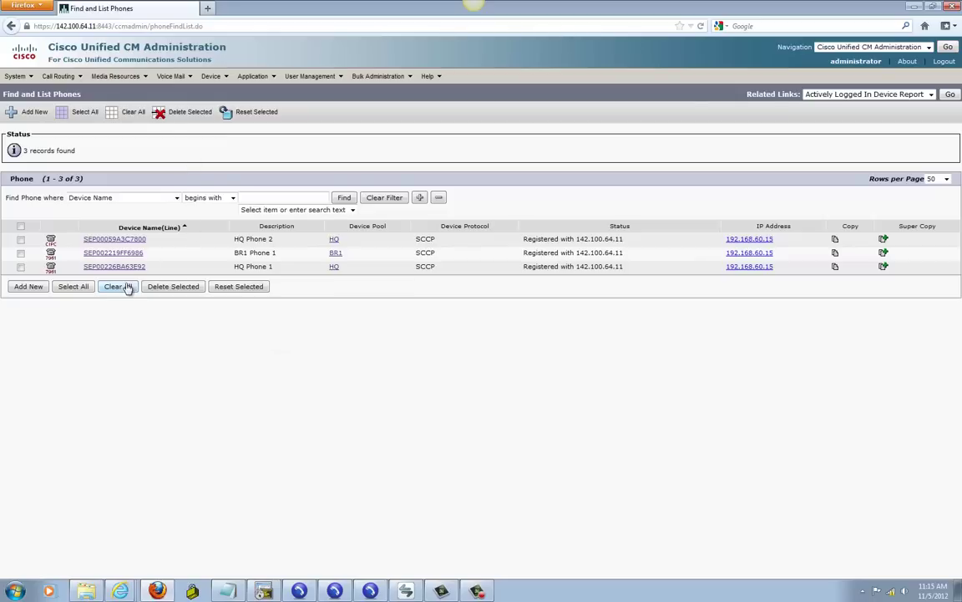
{"action": "left_click", "coordinate": [116, 255]}
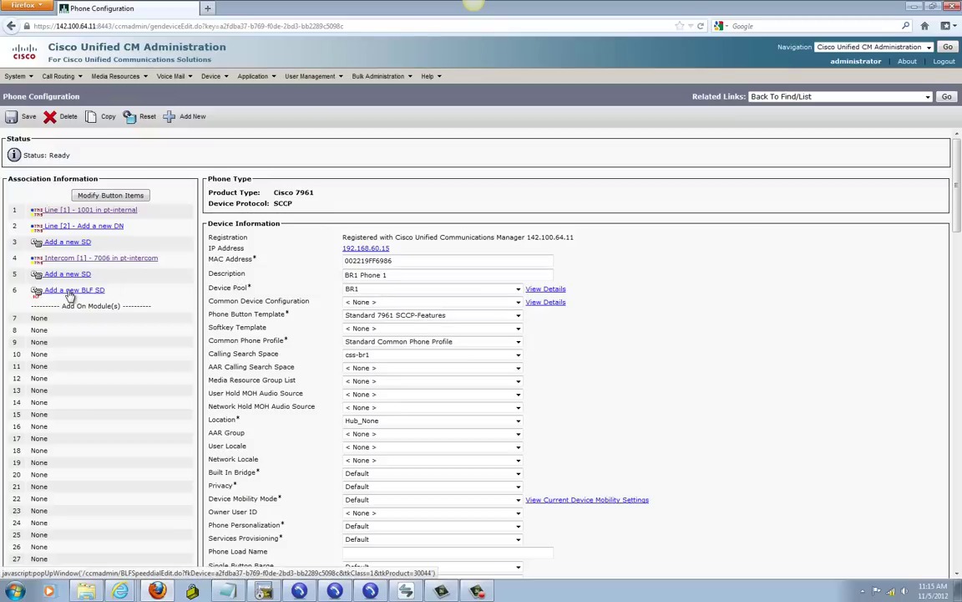
{"action": "left_click", "coordinate": [71, 291]}
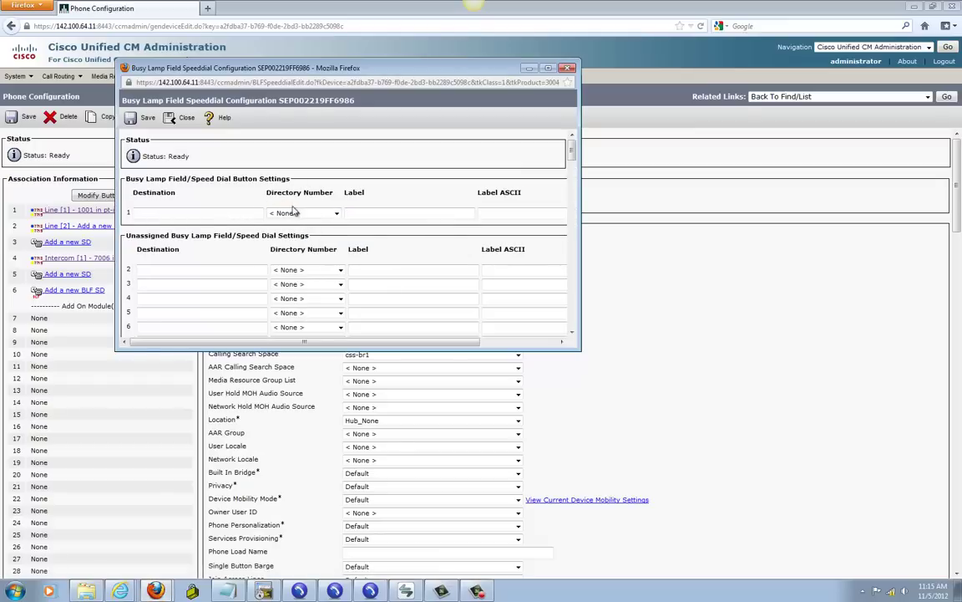
- Set the BLF speed dial's directory number to 5001 in pt-internal, label it "BLF 5001", save it, and close its configuration window
{"action": "left_click", "coordinate": [334, 214]}
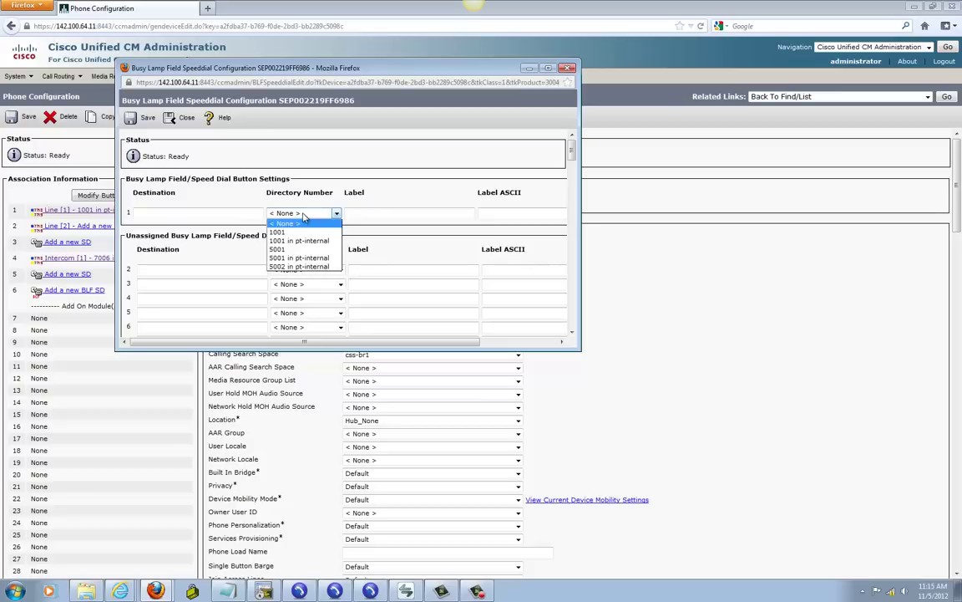
{"action": "left_click", "coordinate": [287, 258]}
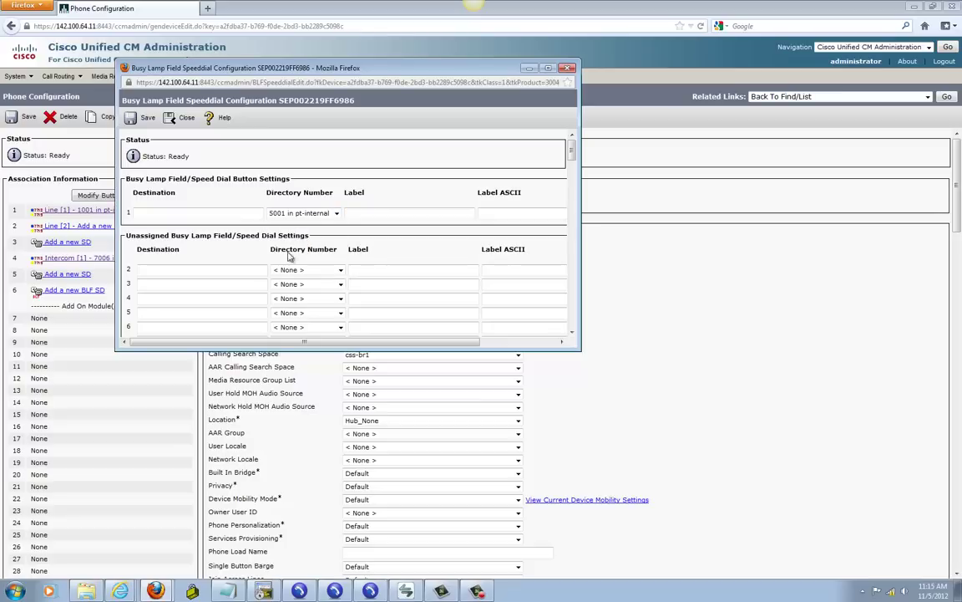
{"action": "key", "text": "Tab"}
{"action": "type", "text": "BL"}
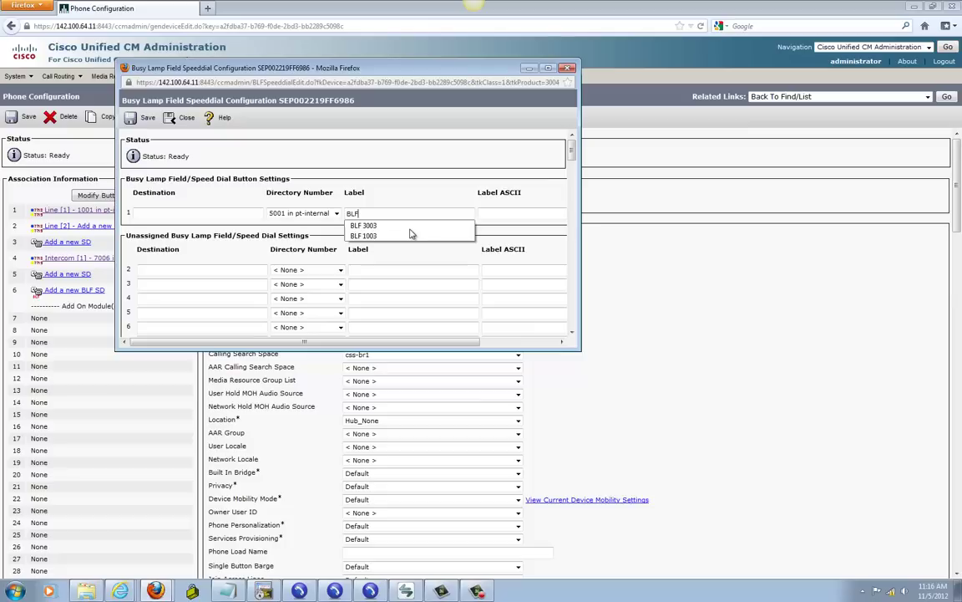
{"action": "type", "text": "F 5001"}
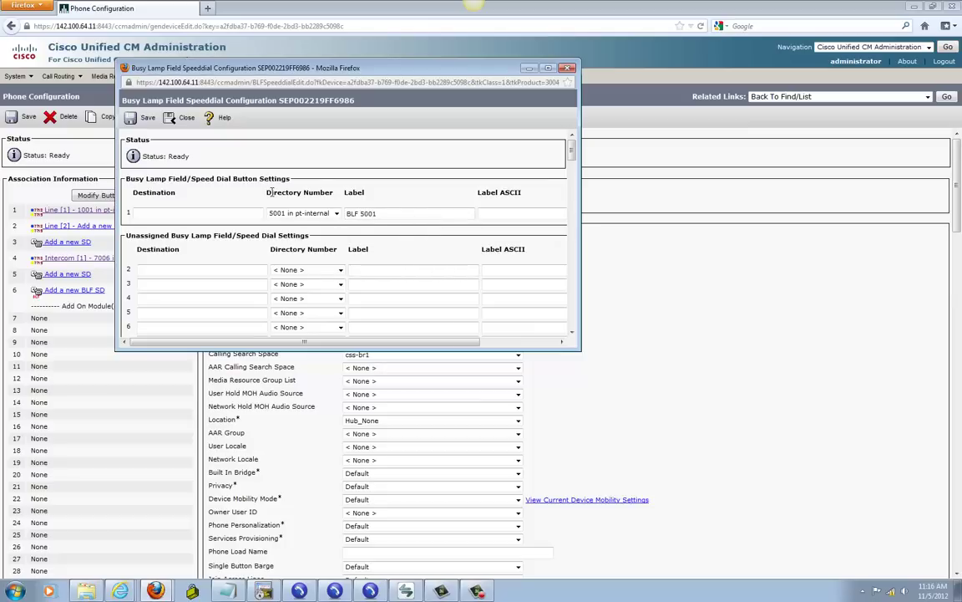
{"action": "left_click", "coordinate": [140, 118]}
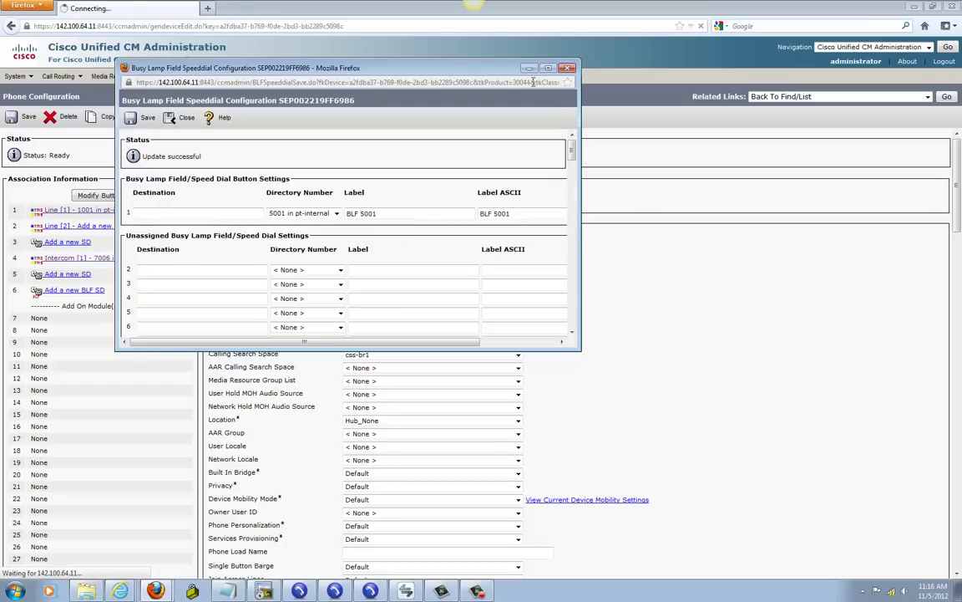
{"action": "left_click", "coordinate": [569, 71]}
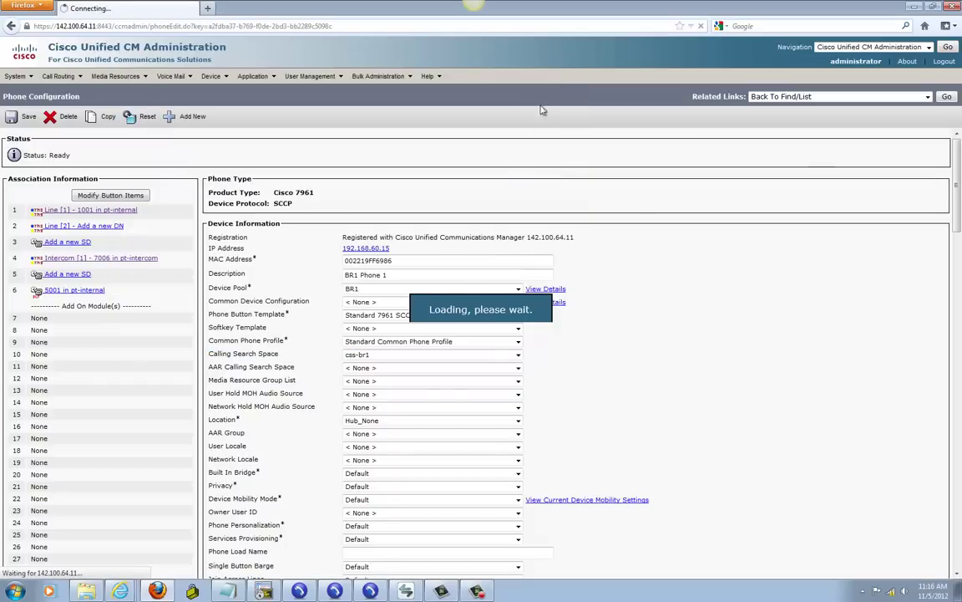
- Test the BLF by taking HQ Phone 1's softphone off hook, call 5001 with BR1 Phone 1's BLF button, and end the call
{"action": "left_click", "coordinate": [371, 590]}
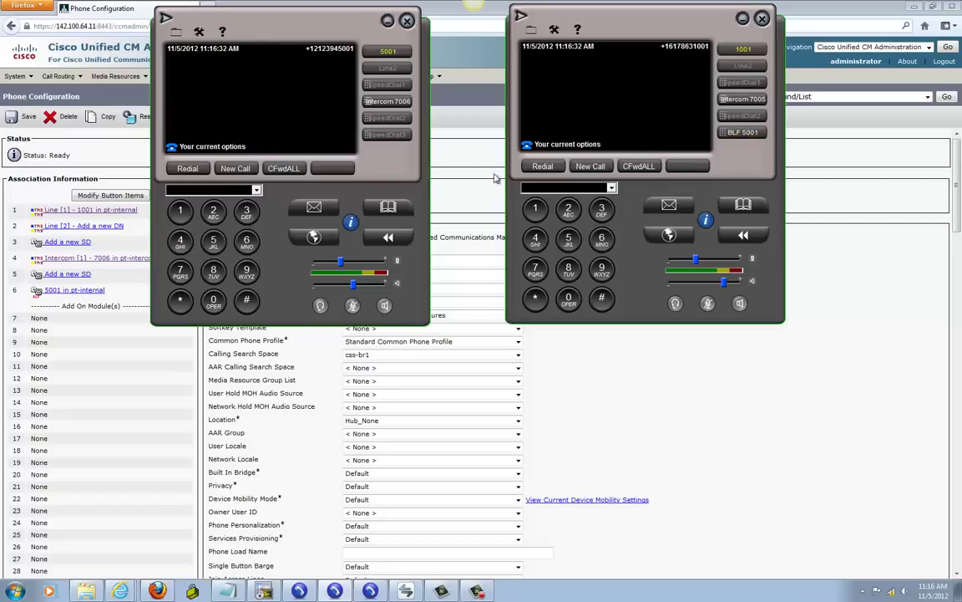
{"action": "right_click", "coordinate": [432, 83]}
{"action": "left_click", "coordinate": [236, 169]}
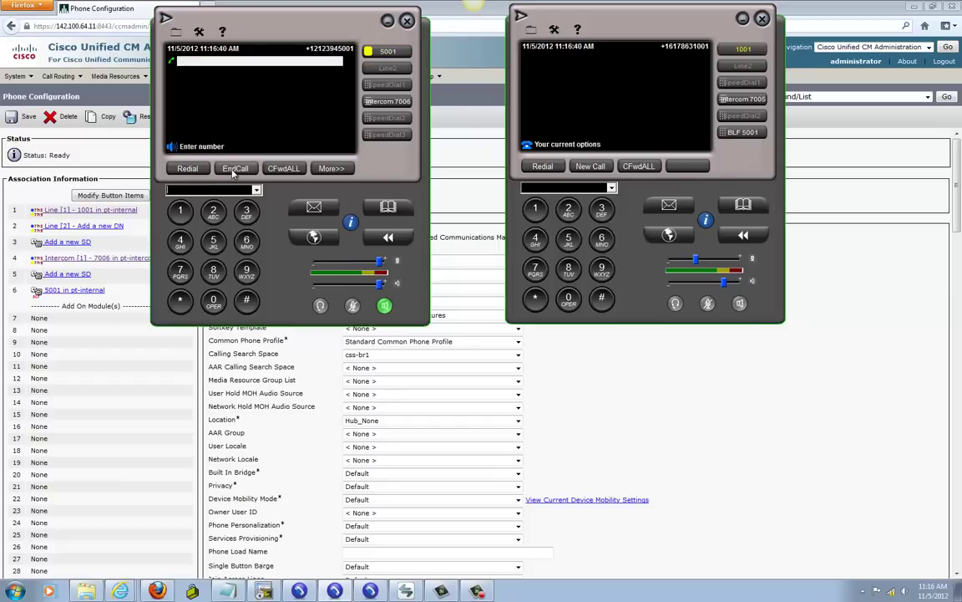
{"action": "left_click", "coordinate": [235, 169]}
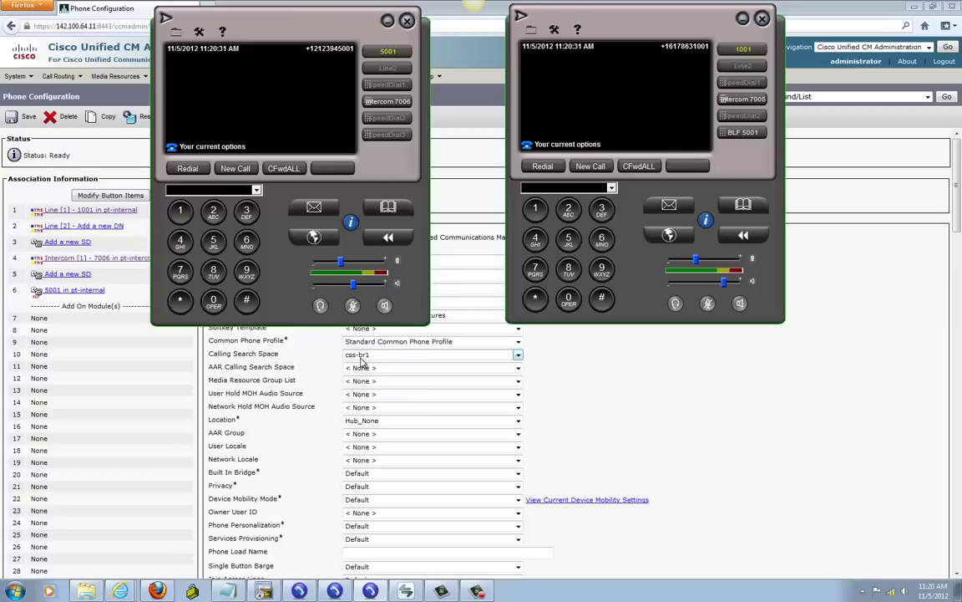
{"action": "left_click", "coordinate": [740, 134]}
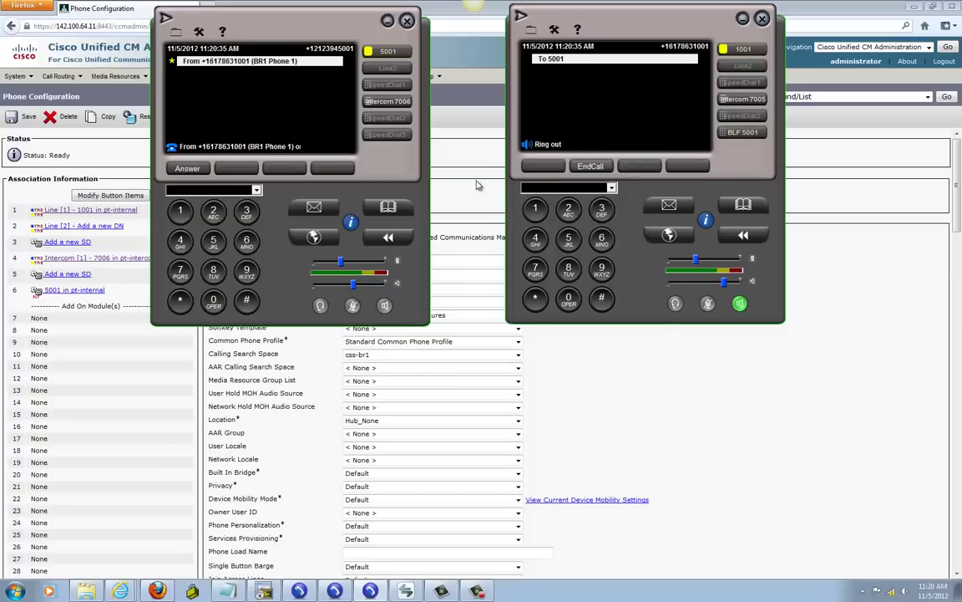
{"action": "left_click", "coordinate": [587, 167]}
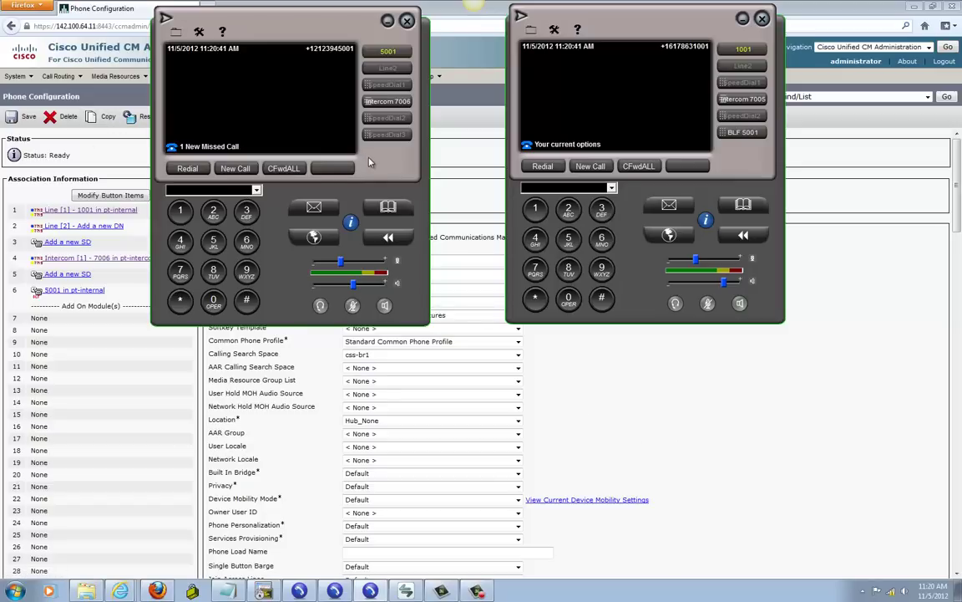
{"action": "left_click", "coordinate": [591, 394]}
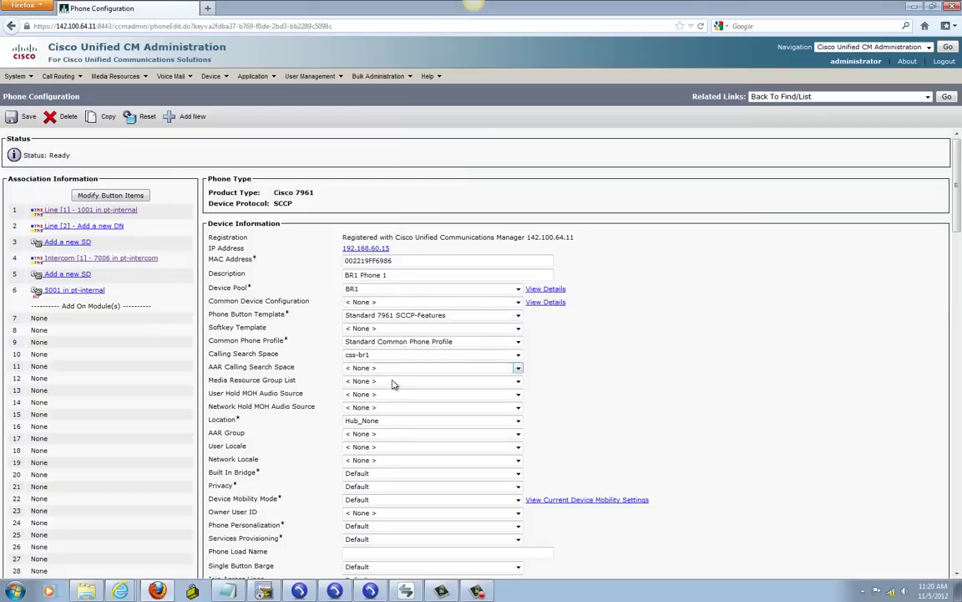
- List the calling search spaces and open css-hq to check its route partitions
{"action": "mouse_move", "coordinate": [64, 74]}
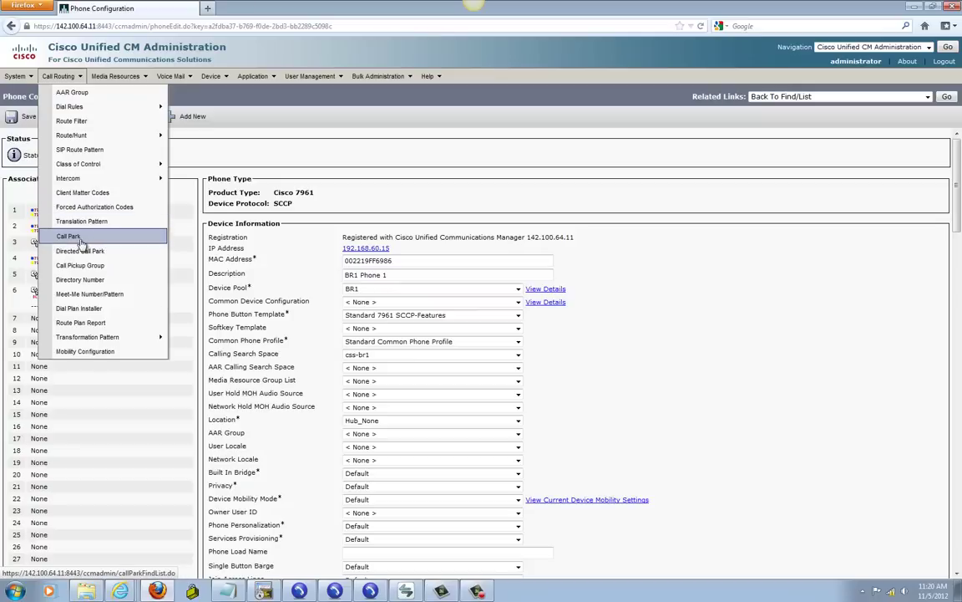
{"action": "mouse_move", "coordinate": [83, 167]}
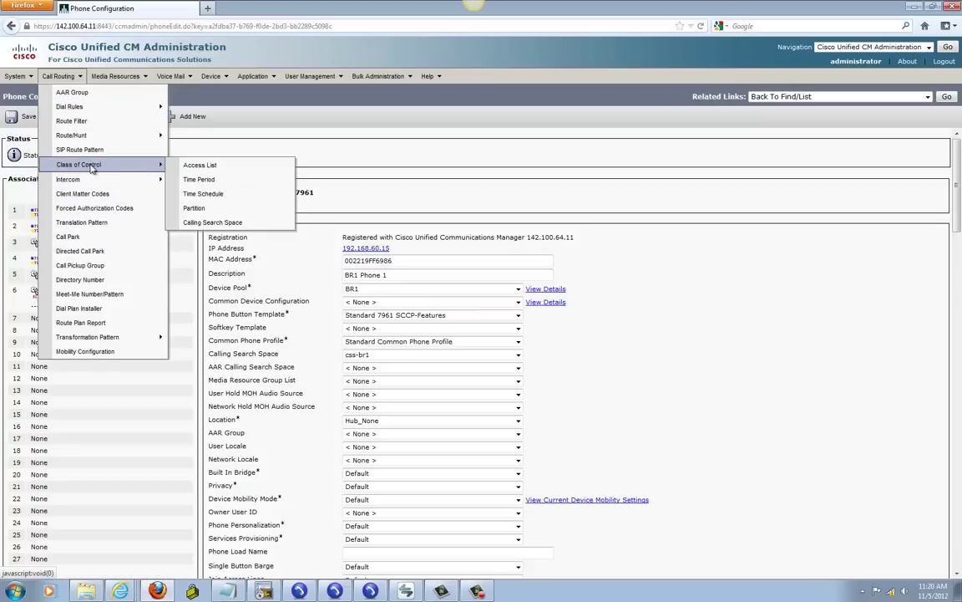
{"action": "left_click", "coordinate": [189, 221]}
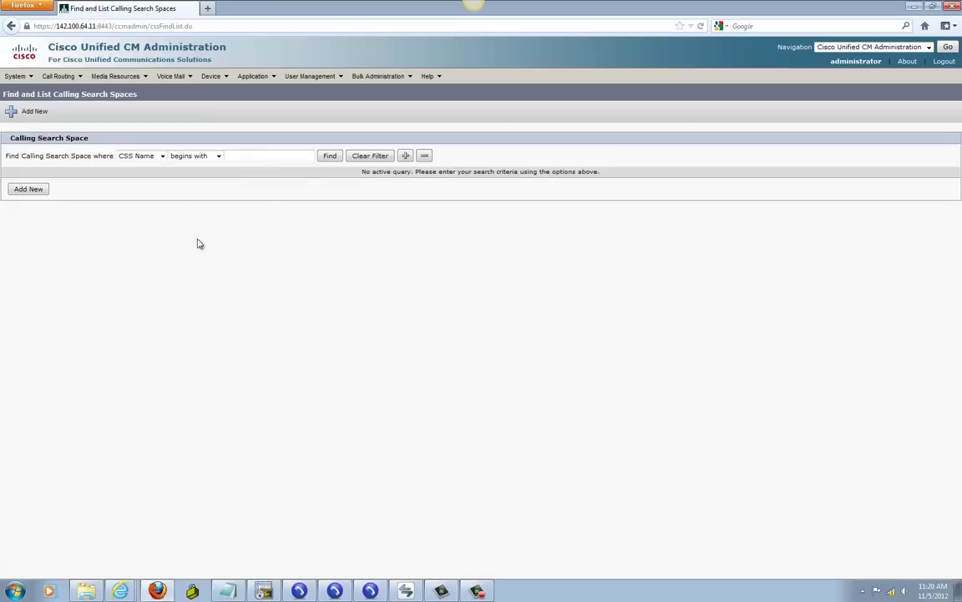
{"action": "left_click", "coordinate": [329, 156]}
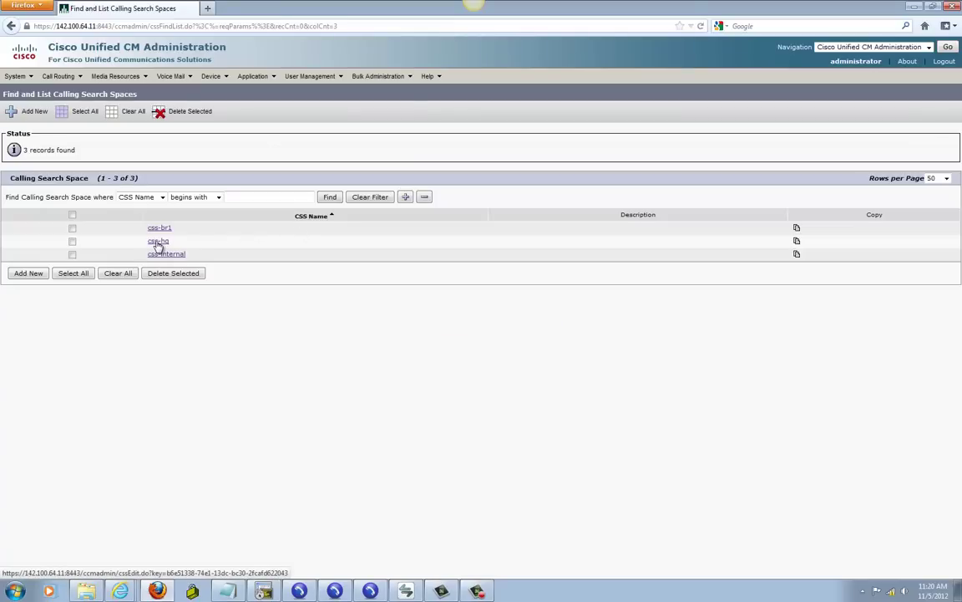
{"action": "left_click", "coordinate": [158, 242]}
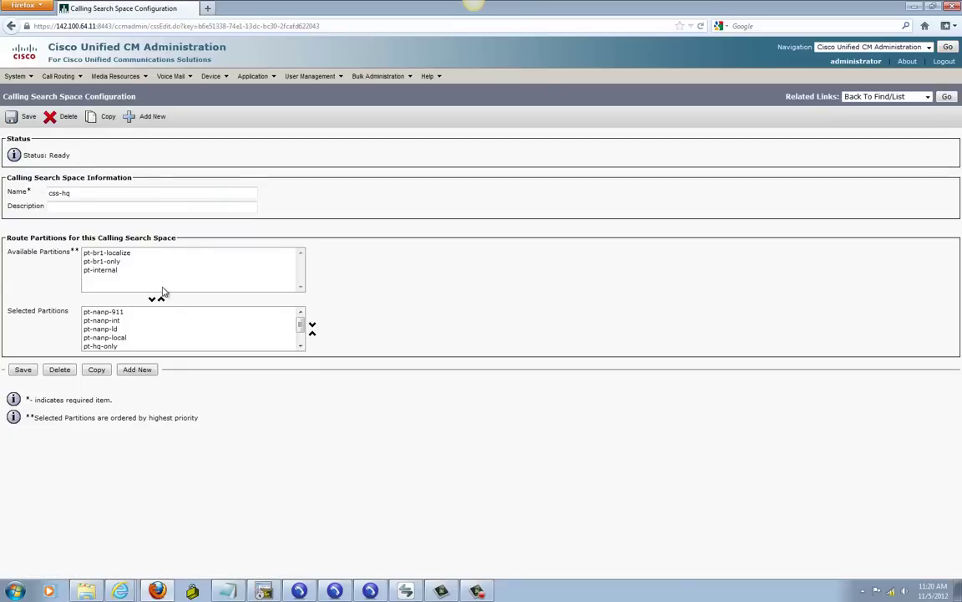
- Add partition pt-internal to the selected partitions of calling search space css-br1 and save it
{"action": "left_click", "coordinate": [947, 99]}
{"action": "left_click", "coordinate": [156, 230]}
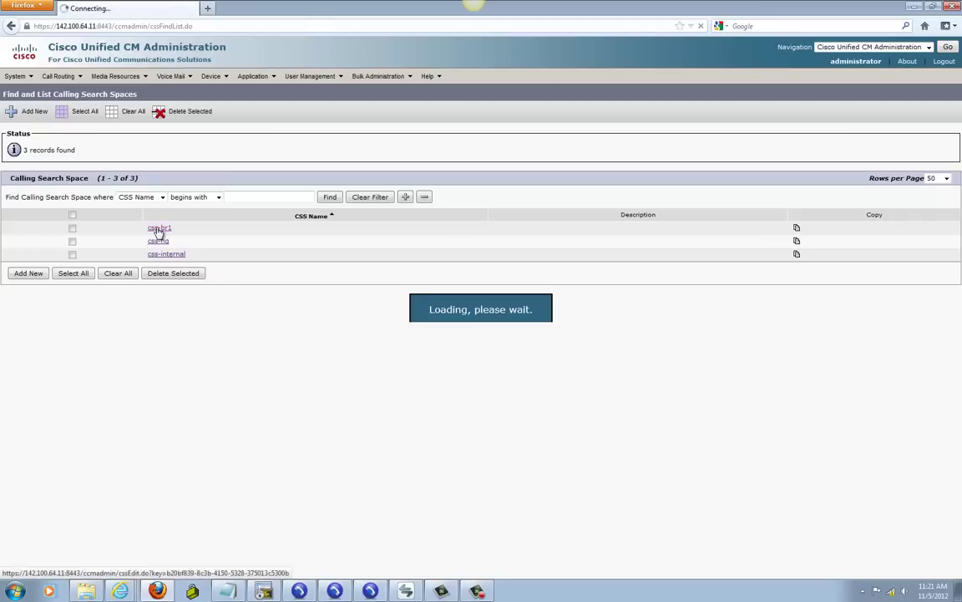
{"action": "left_click", "coordinate": [106, 270]}
{"action": "left_click", "coordinate": [152, 300]}
{"action": "left_click", "coordinate": [24, 370]}
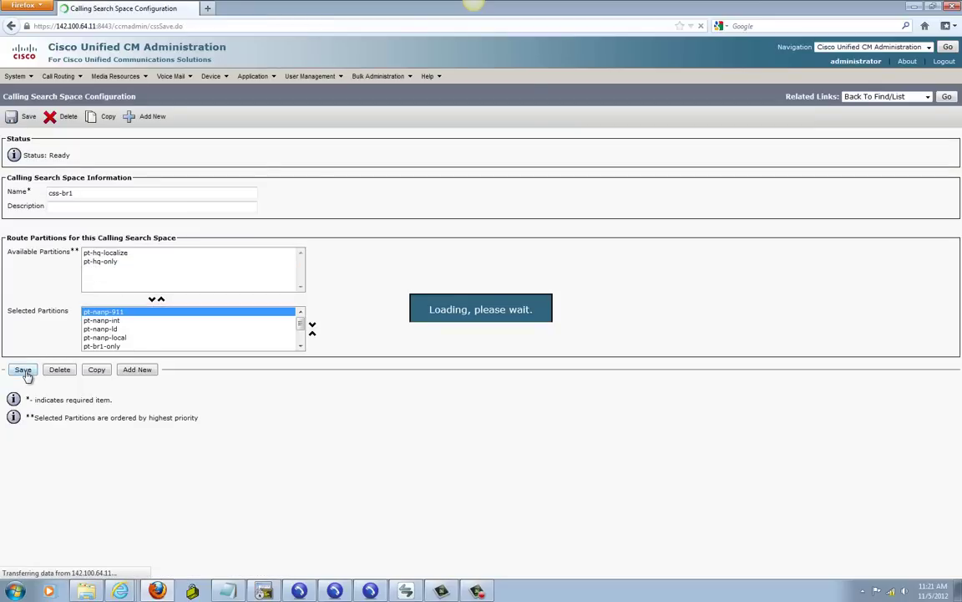
- Retest the BLF by starting and ending a new call on HQ Phone 1's softphone, and return to CM Administration
{"action": "left_click", "coordinate": [370, 591]}
{"action": "left_click", "coordinate": [334, 591]}
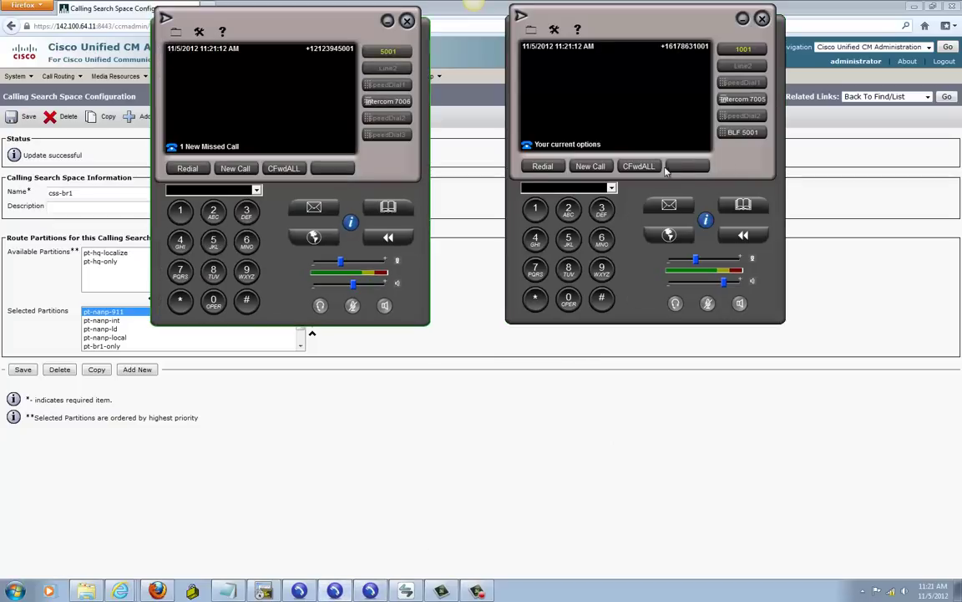
{"action": "left_click", "coordinate": [232, 169]}
{"action": "left_click", "coordinate": [232, 170]}
{"action": "left_click", "coordinate": [469, 328]}
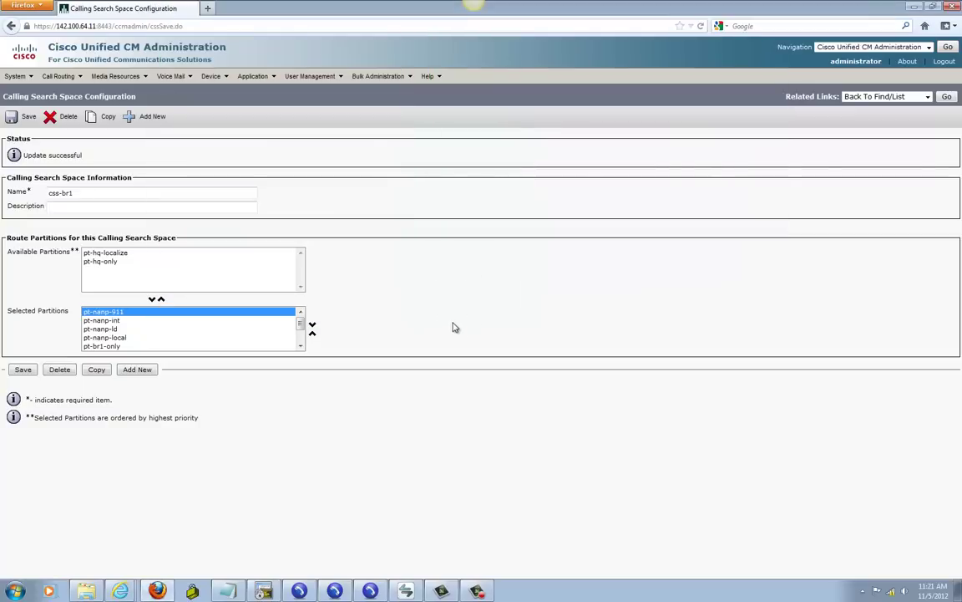
- Add partition pt-internal to the selected partitions of calling search space css-hq and save it
{"action": "left_click", "coordinate": [947, 98]}
{"action": "left_click", "coordinate": [168, 242]}
{"action": "left_click", "coordinate": [105, 270]}
{"action": "left_click", "coordinate": [151, 299]}
{"action": "left_click", "coordinate": [26, 370]}
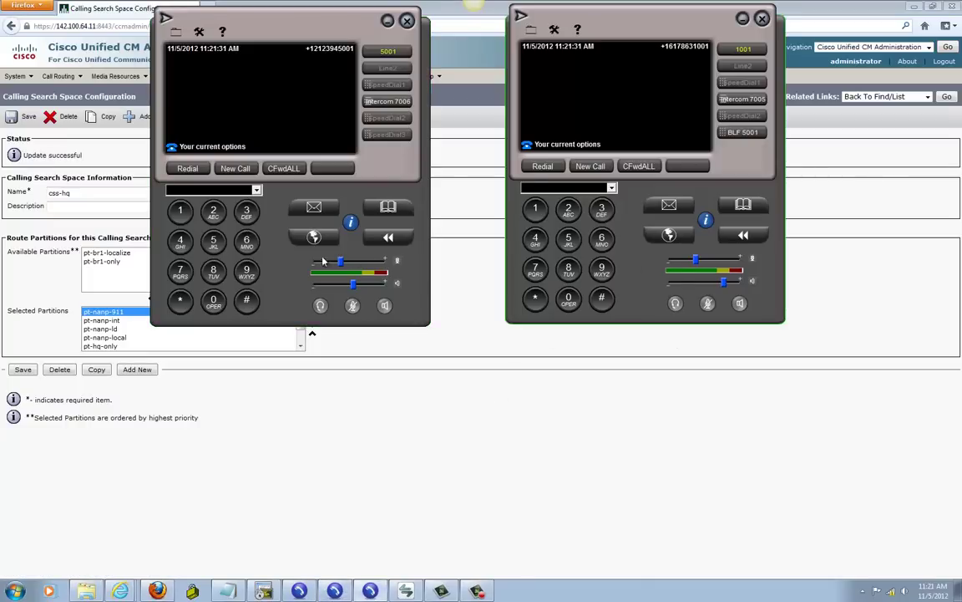
- Take HQ Phone 1's softphone off hook once more to check BR1 Phone 1's BLF 5001 button, and hang up
{"action": "left_click", "coordinate": [235, 168]}
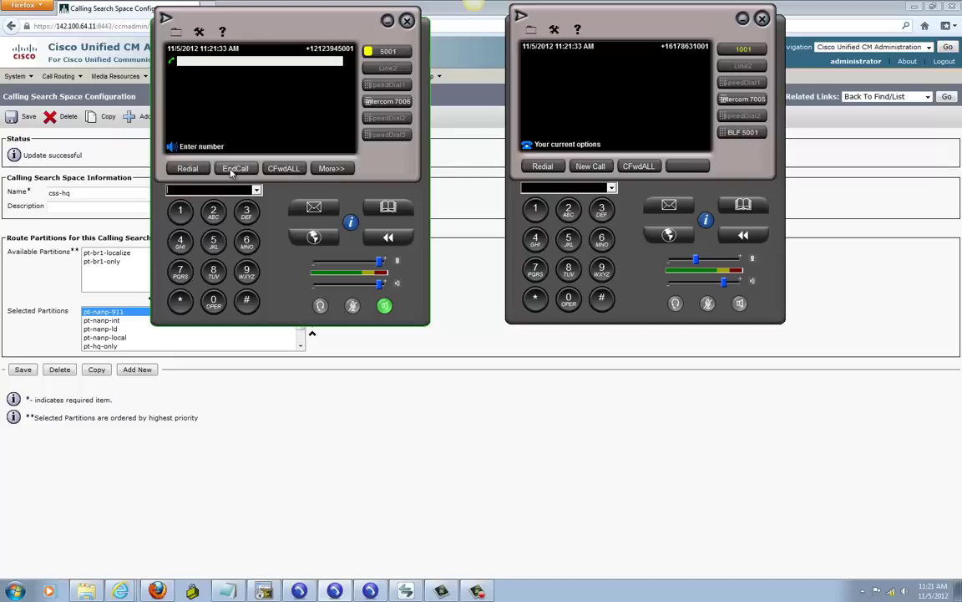
{"action": "left_click", "coordinate": [235, 169]}
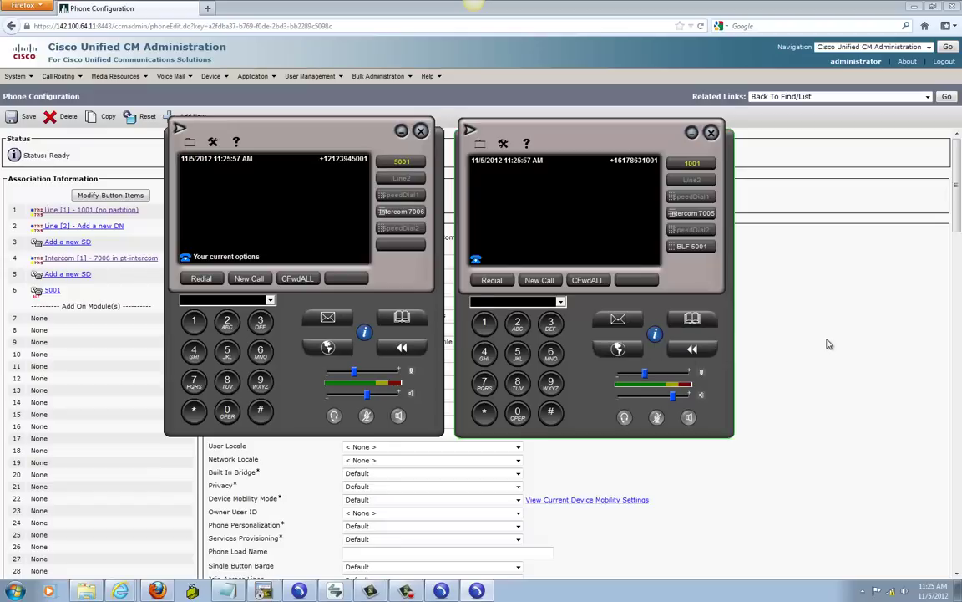
- Return to CM Administration and review the device configurations of HQ Phone 1 and BR1 Phone 1 from the phone list
{"action": "left_click", "coordinate": [756, 509]}
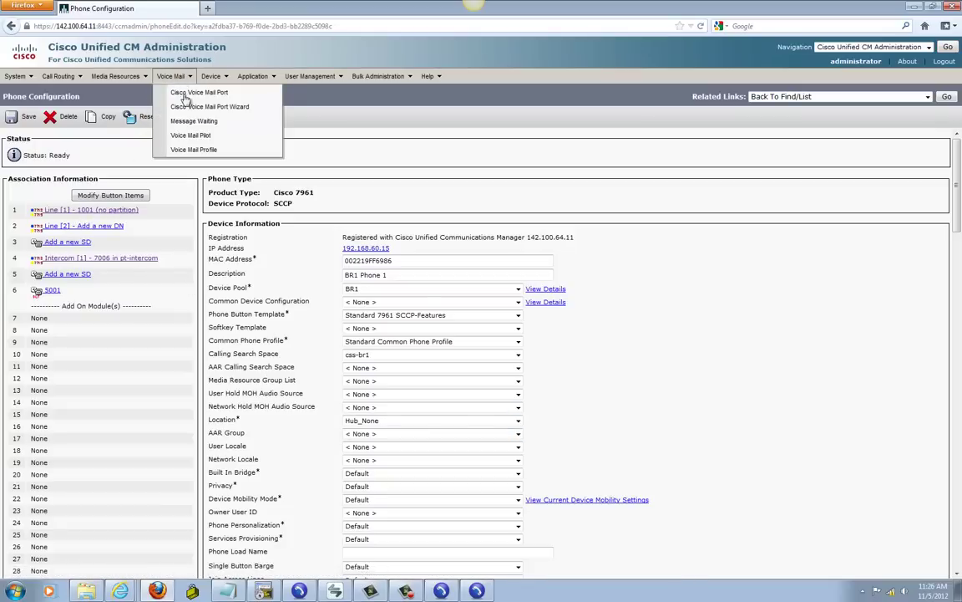
{"action": "mouse_move", "coordinate": [213, 79]}
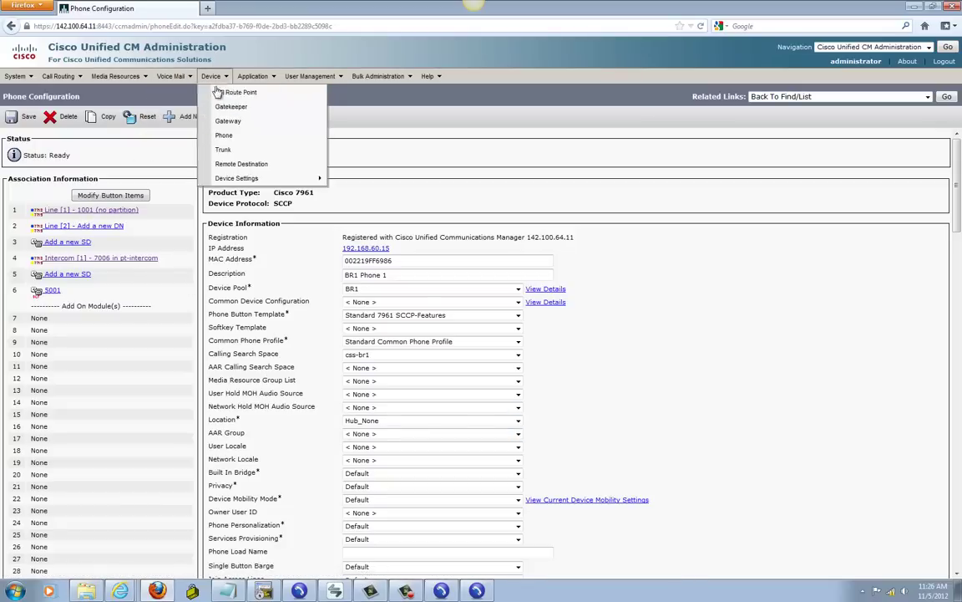
{"action": "left_click", "coordinate": [223, 136]}
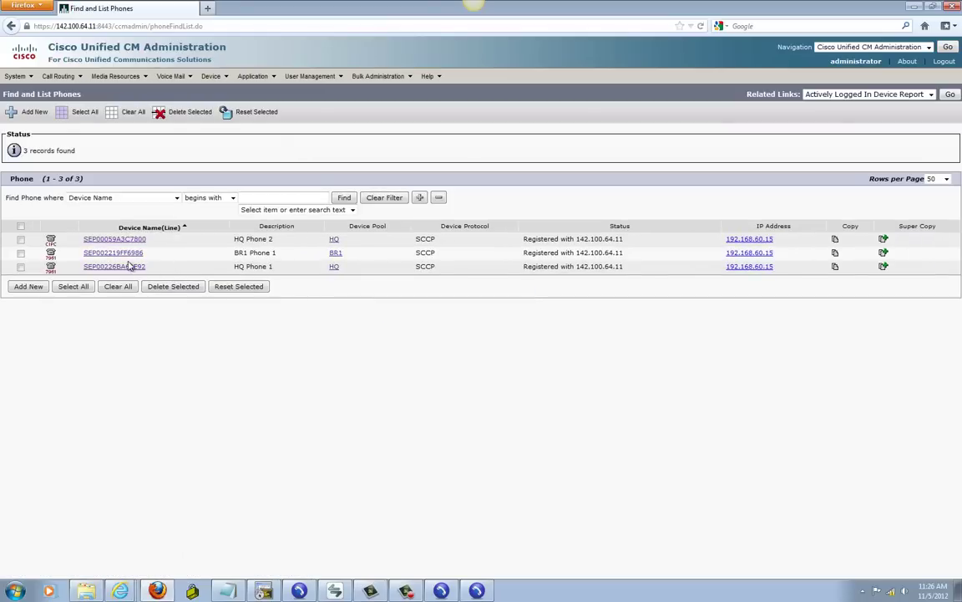
{"action": "left_click", "coordinate": [125, 268]}
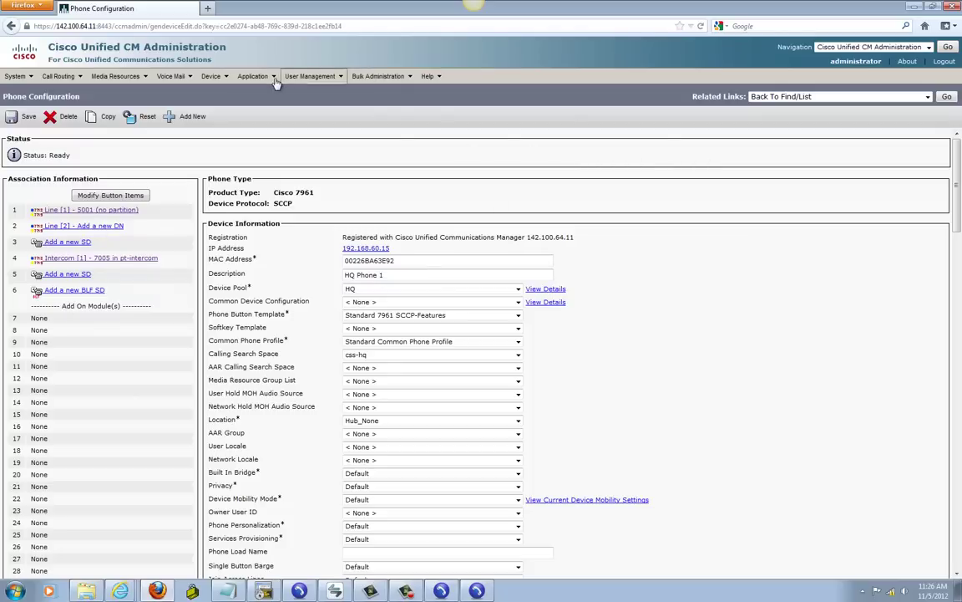
{"action": "mouse_move", "coordinate": [210, 76]}
{"action": "left_click", "coordinate": [225, 138]}
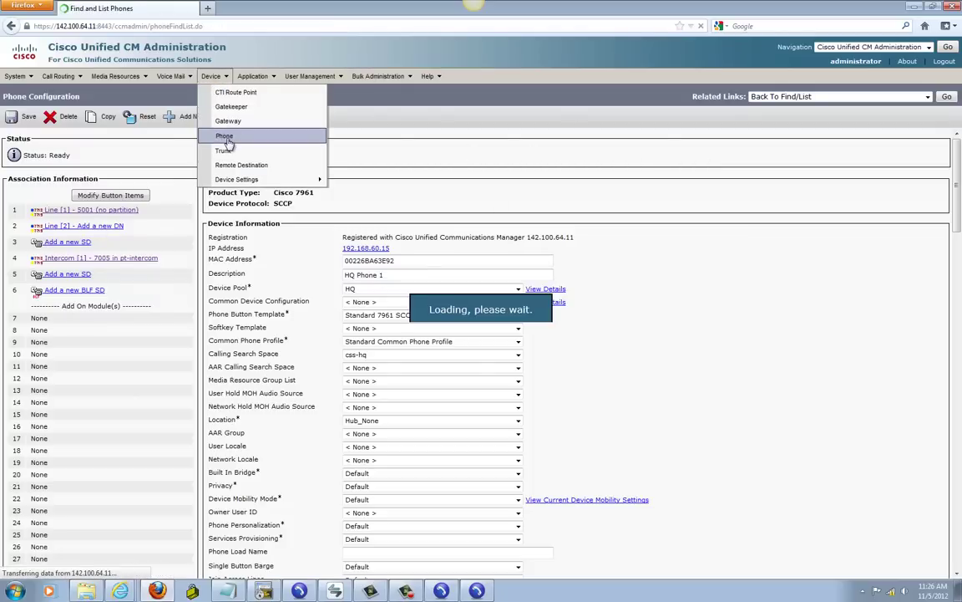
{"action": "left_click", "coordinate": [122, 256]}
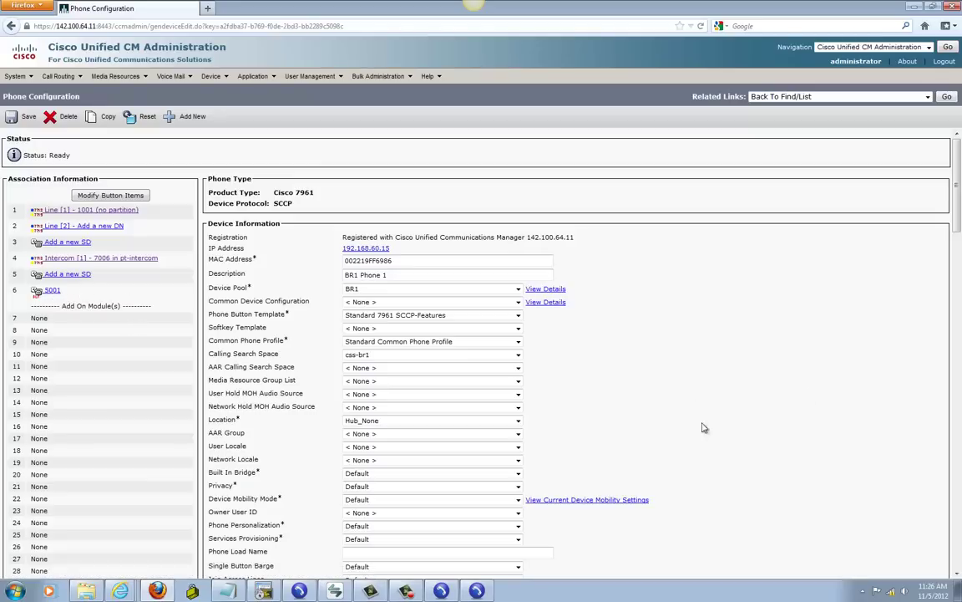
- Bring the softphones back up, then start and end a new call on HQ Phone 1 to retest BR1 Phone 1's BLF 5001 button
{"action": "left_click", "coordinate": [478, 591]}
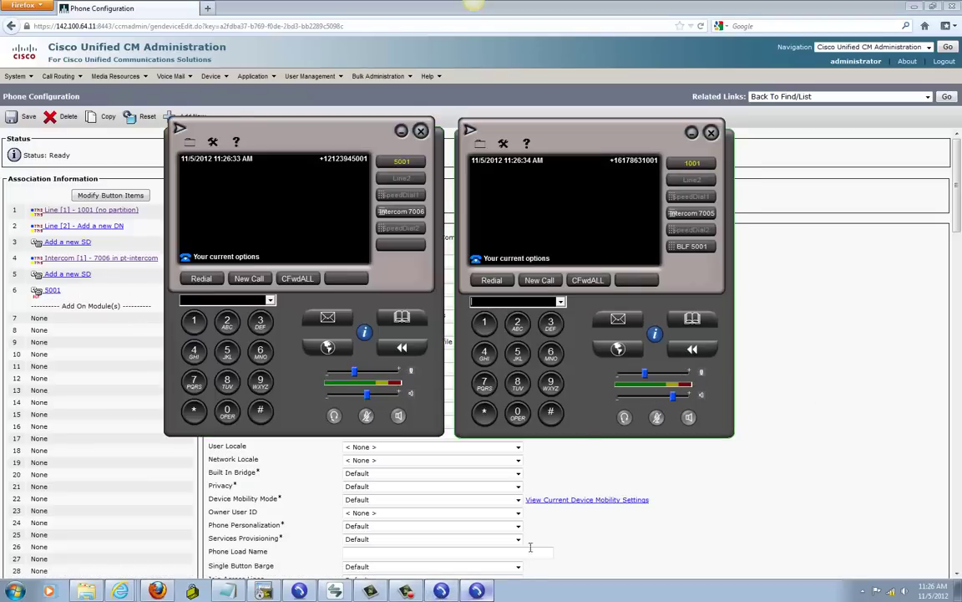
{"action": "left_click_drag", "start_coordinate": [344, 130], "coordinate": [325, 125]}
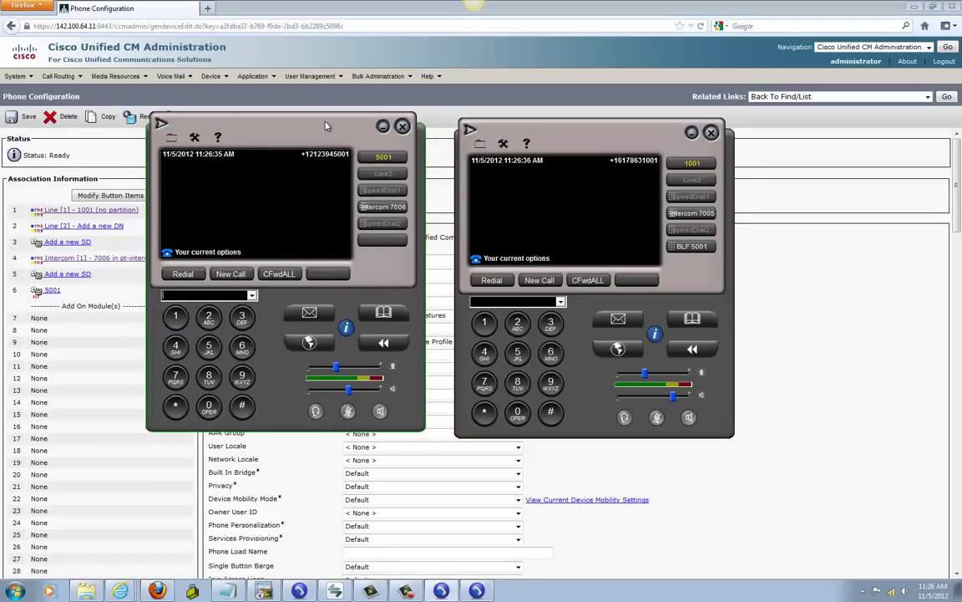
{"action": "left_click", "coordinate": [232, 276]}
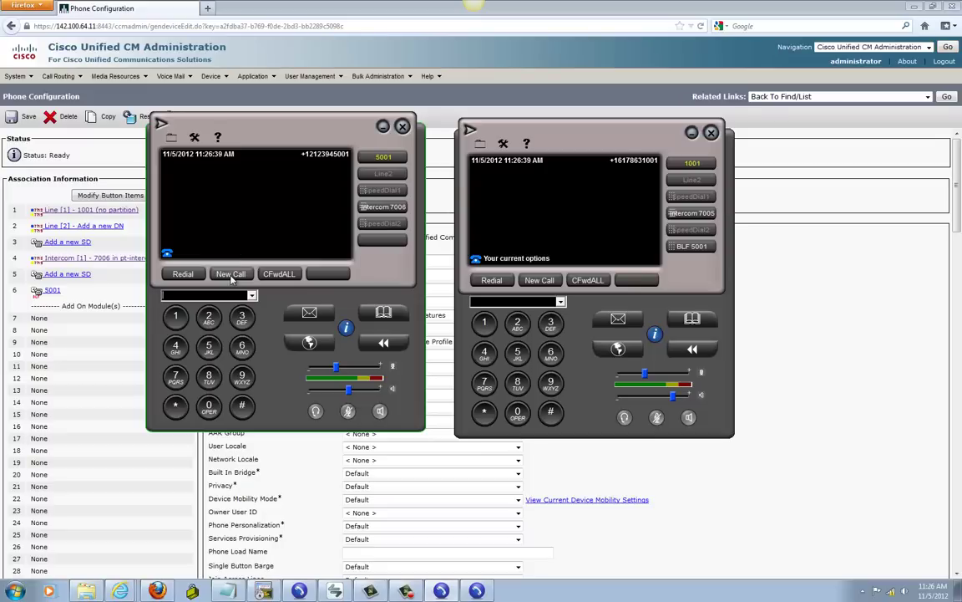
{"action": "left_click", "coordinate": [231, 276]}
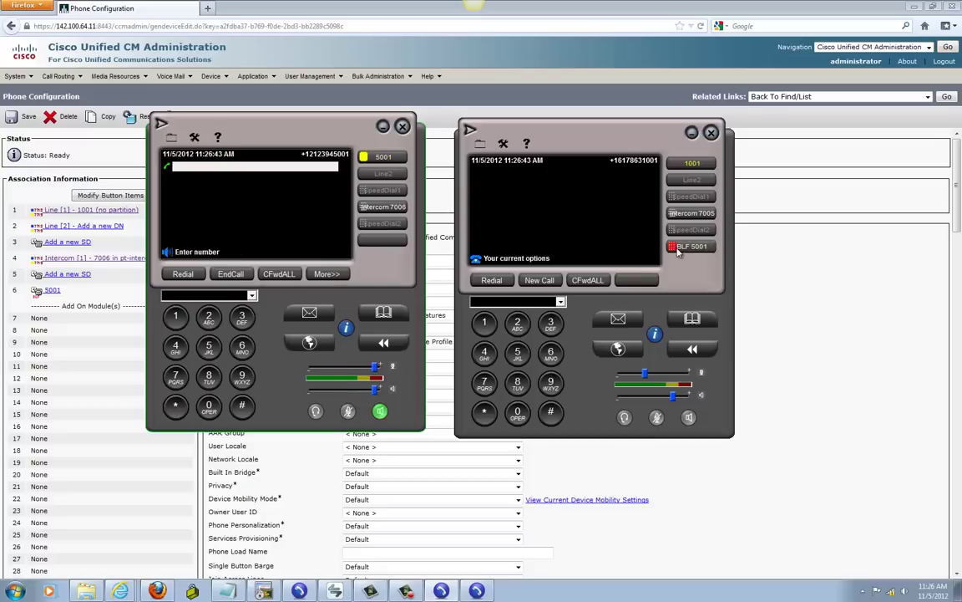
{"action": "left_click", "coordinate": [228, 275]}
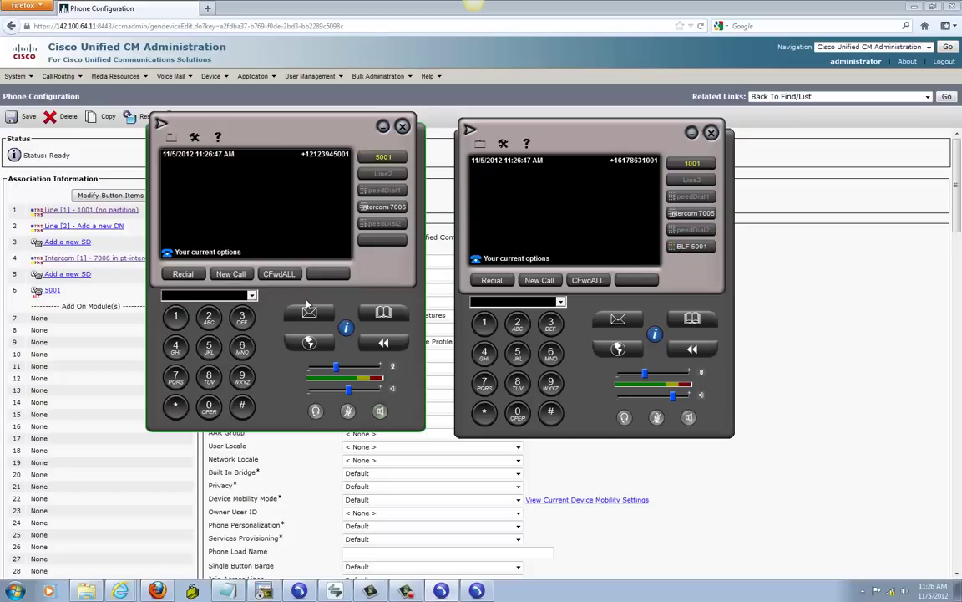